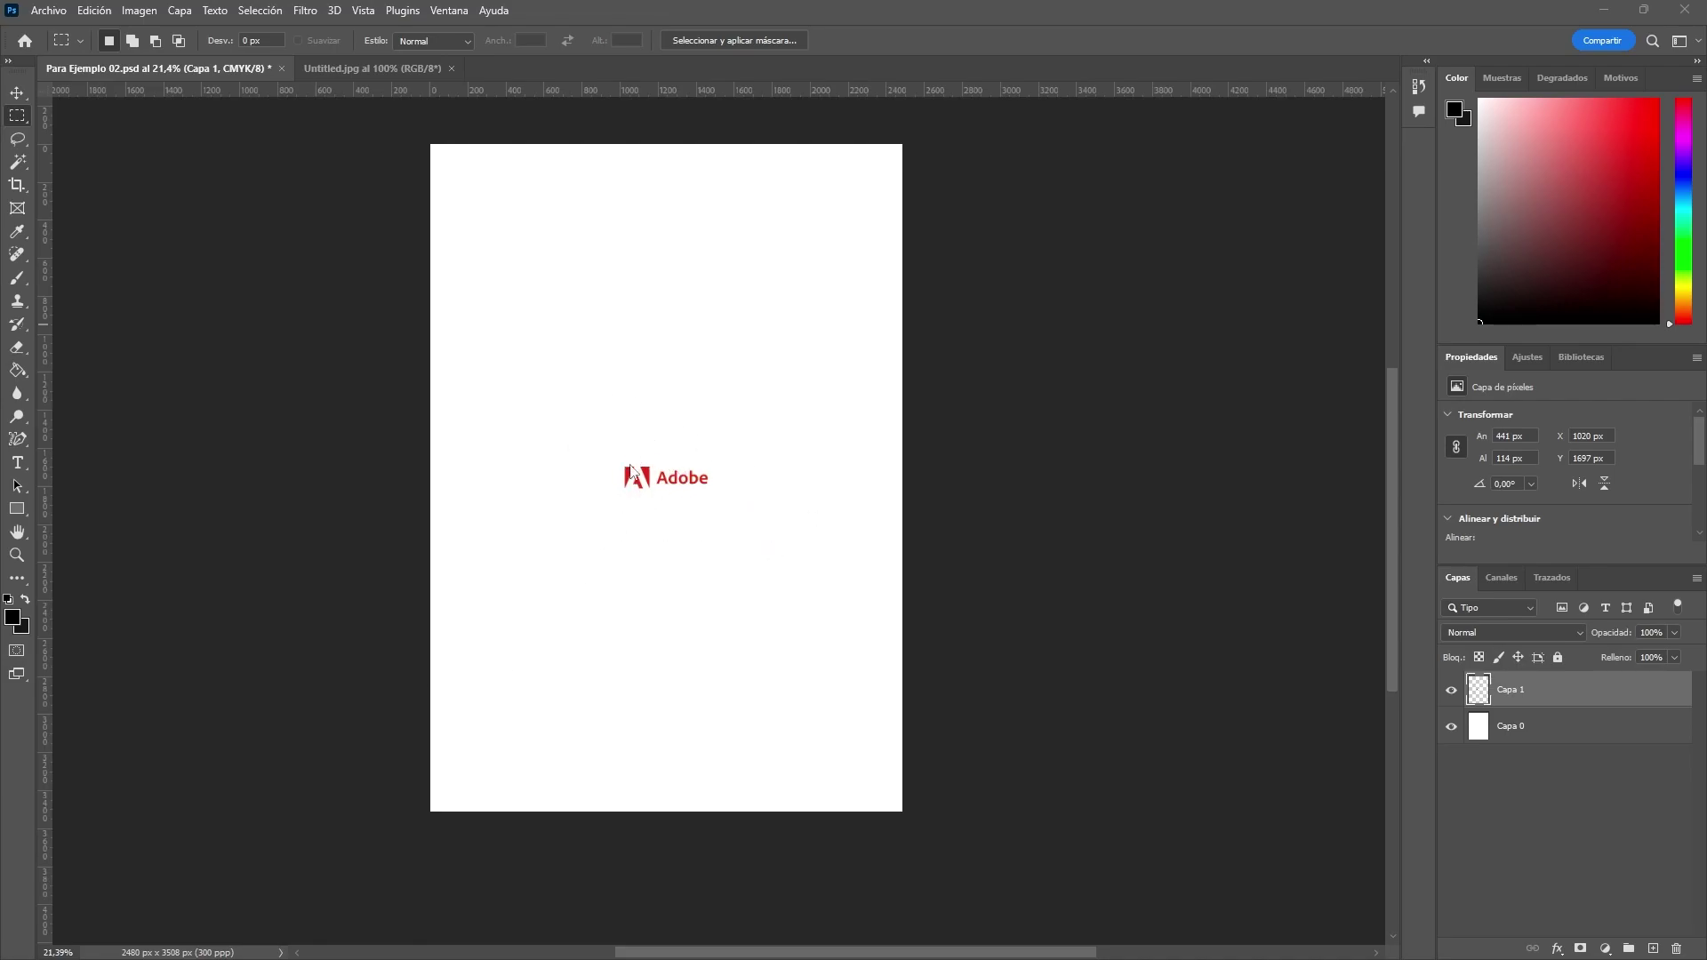
Step: Enlarge the Capa 1 logo from 441 × 114 px to 1968 × 509 px, centred on the page
{"action": "left_click_drag", "start_coordinate": [658, 489], "coordinate": [752, 515]}
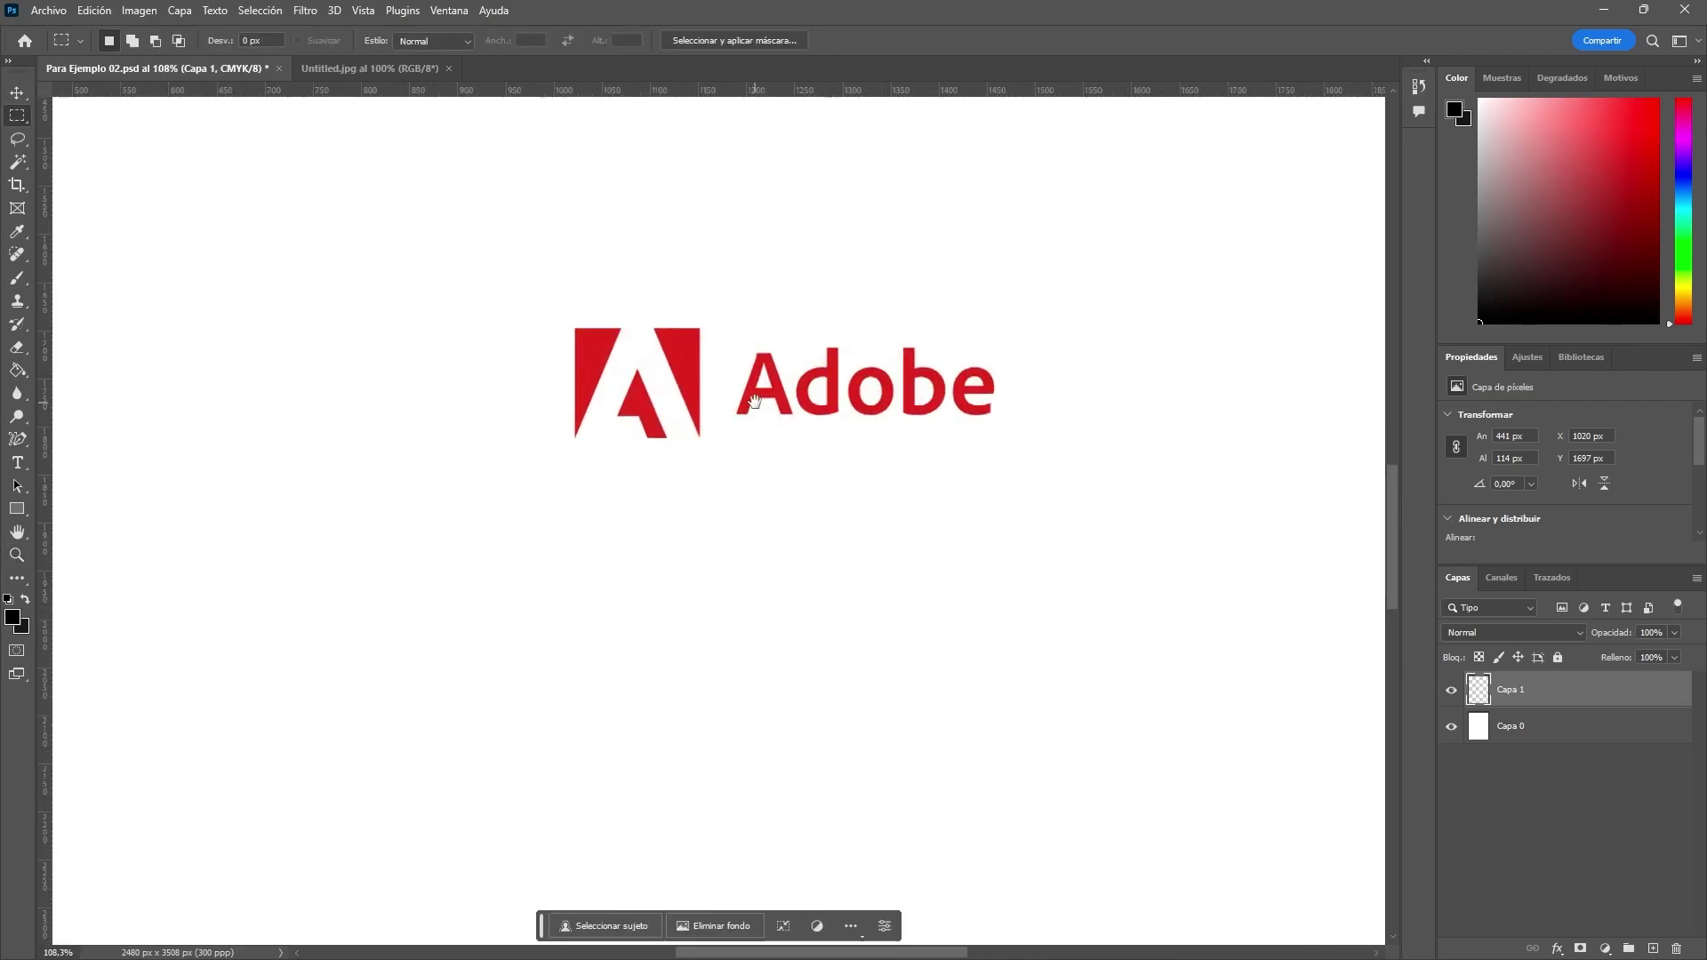
{"action": "left_click_drag", "start_coordinate": [754, 402], "coordinate": [626, 522]}
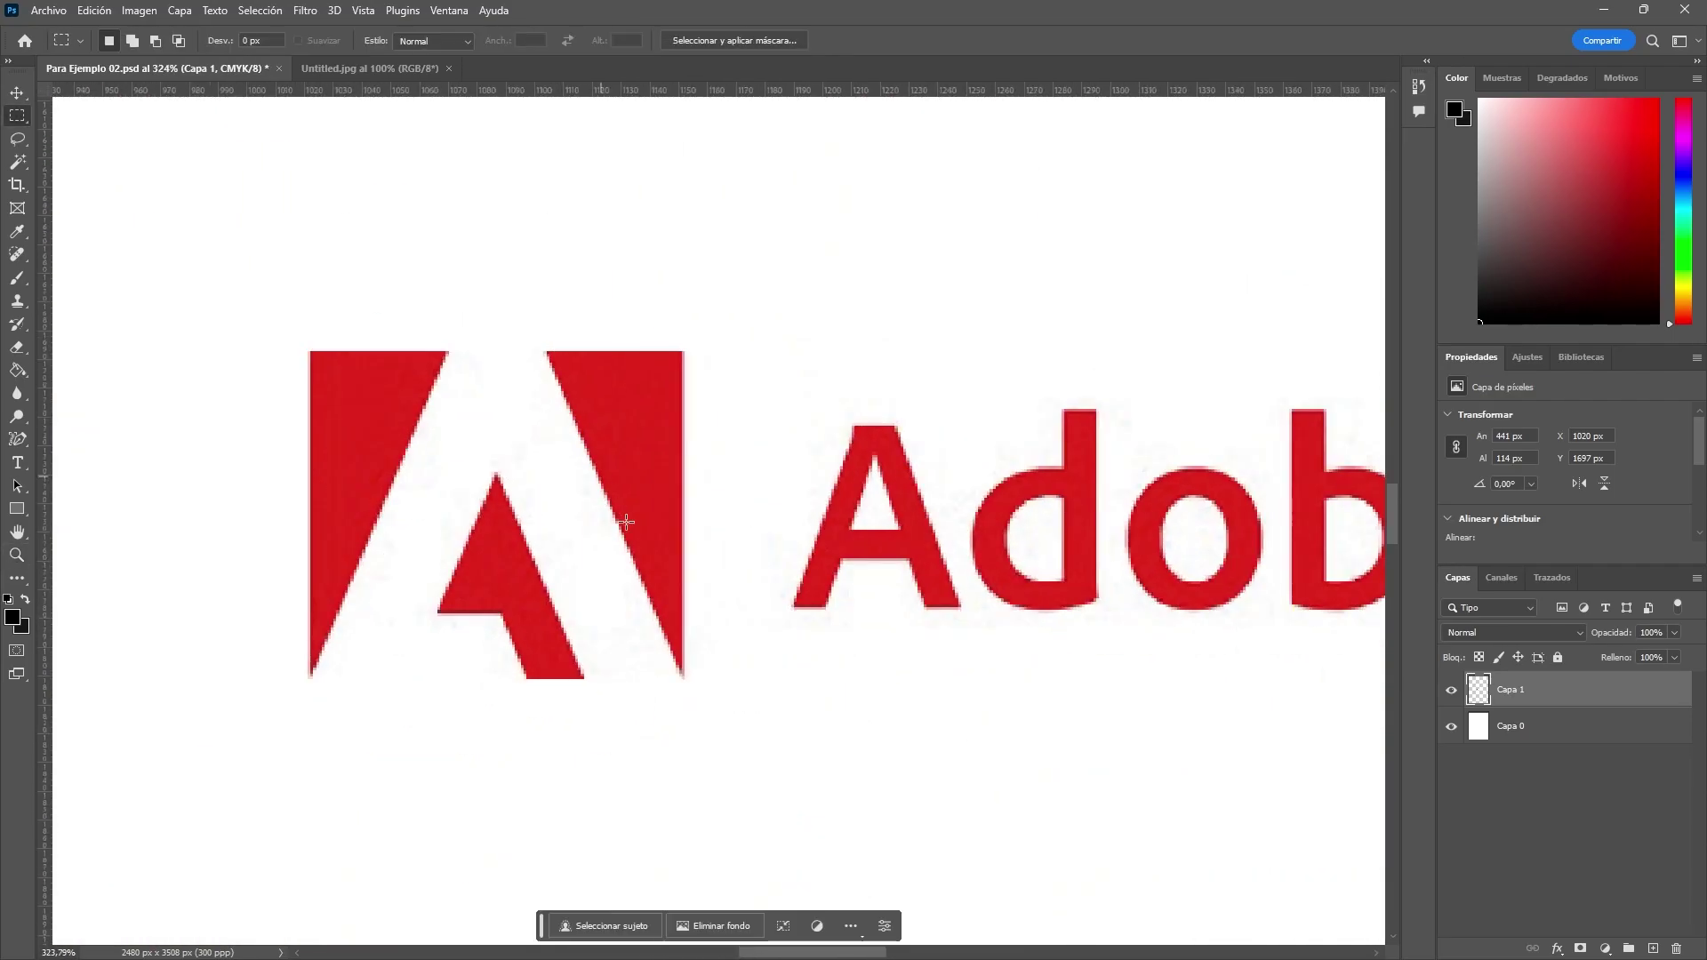
{"action": "left_click", "coordinate": [626, 522], "text": "alt"}
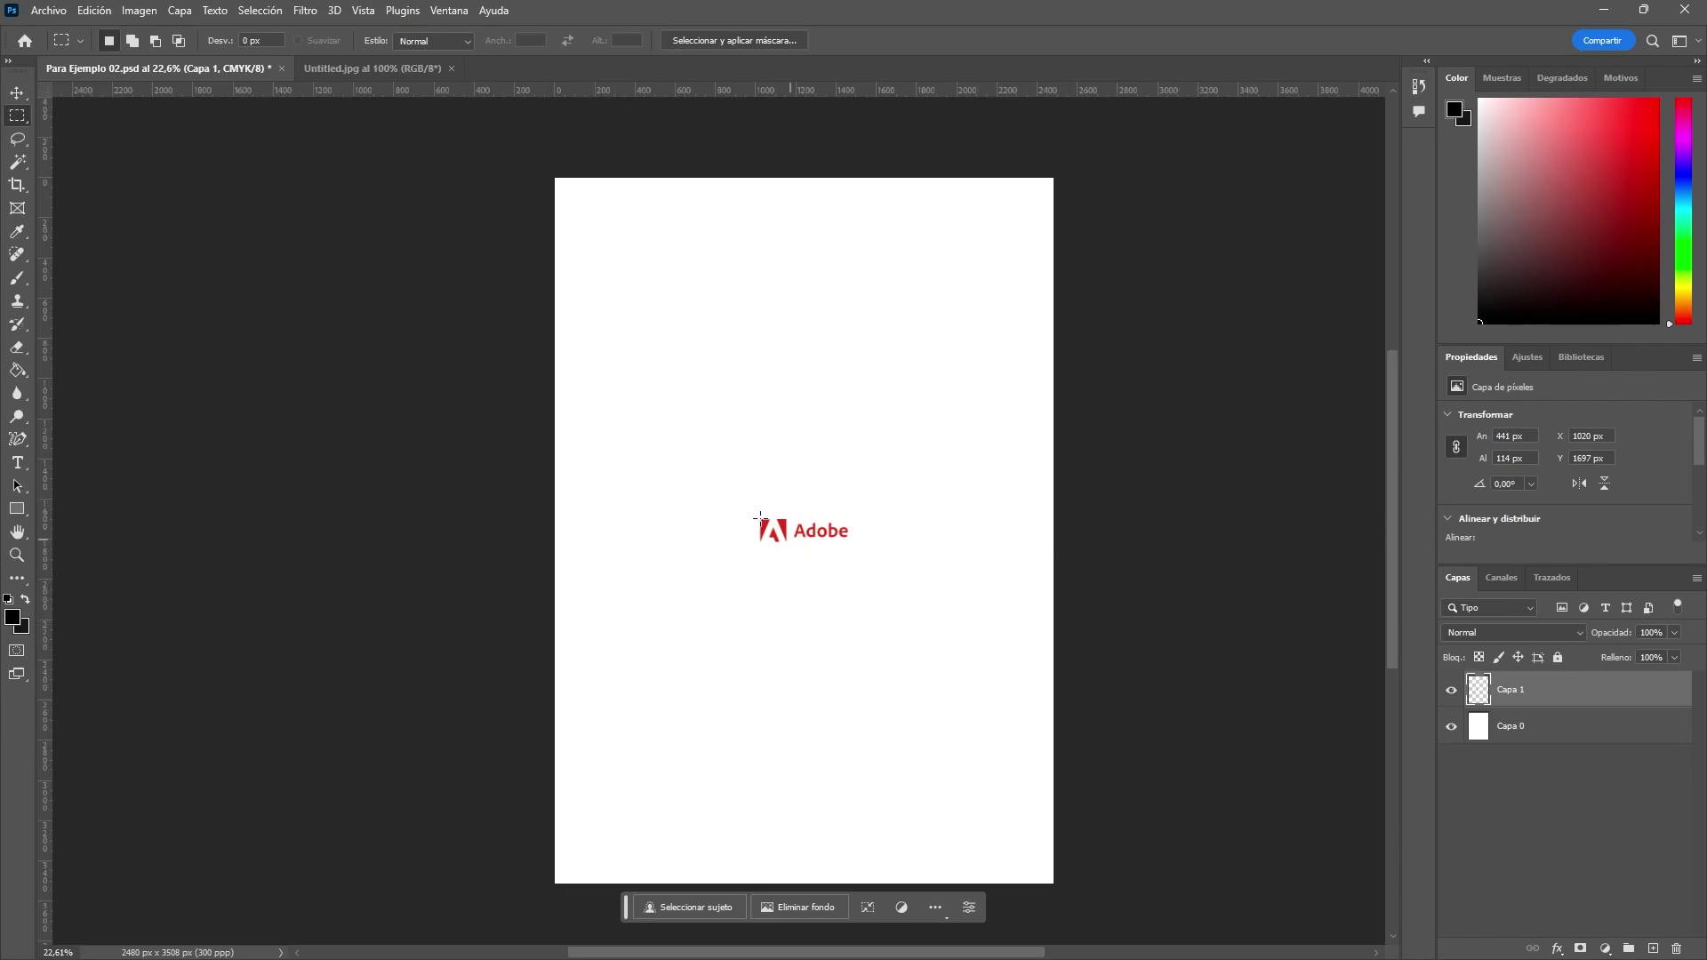
{"action": "key", "text": "ctrl+t"}
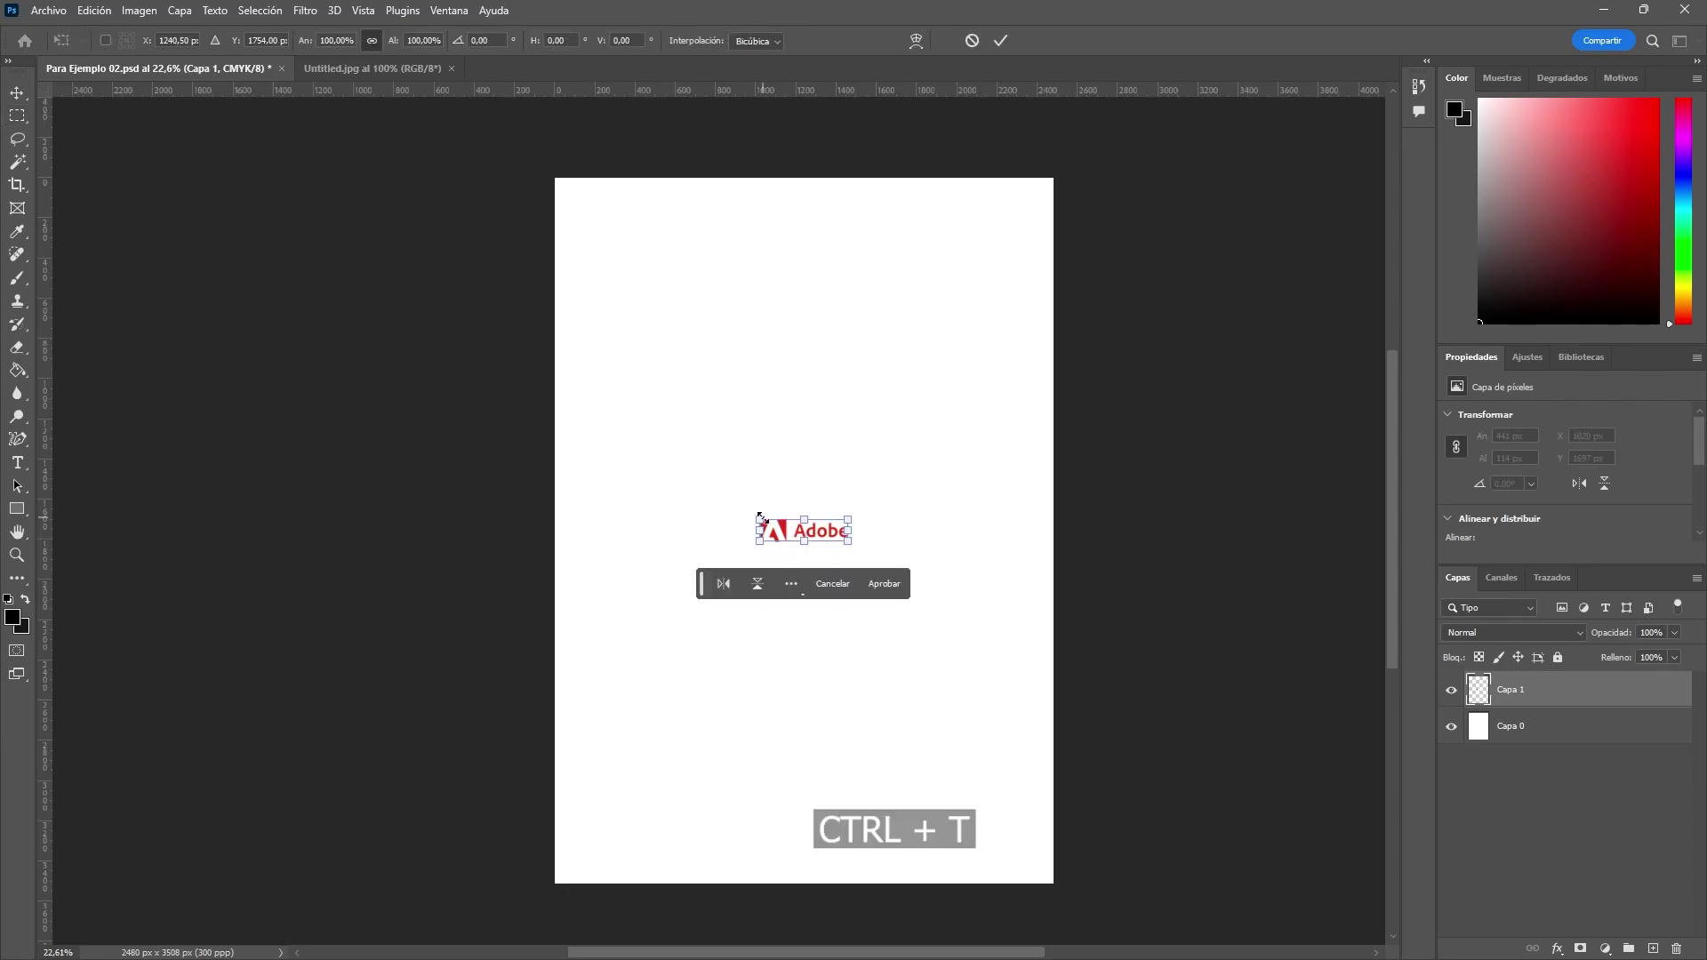
{"action": "left_click_drag", "start_coordinate": [759, 516], "coordinate": [526, 453]}
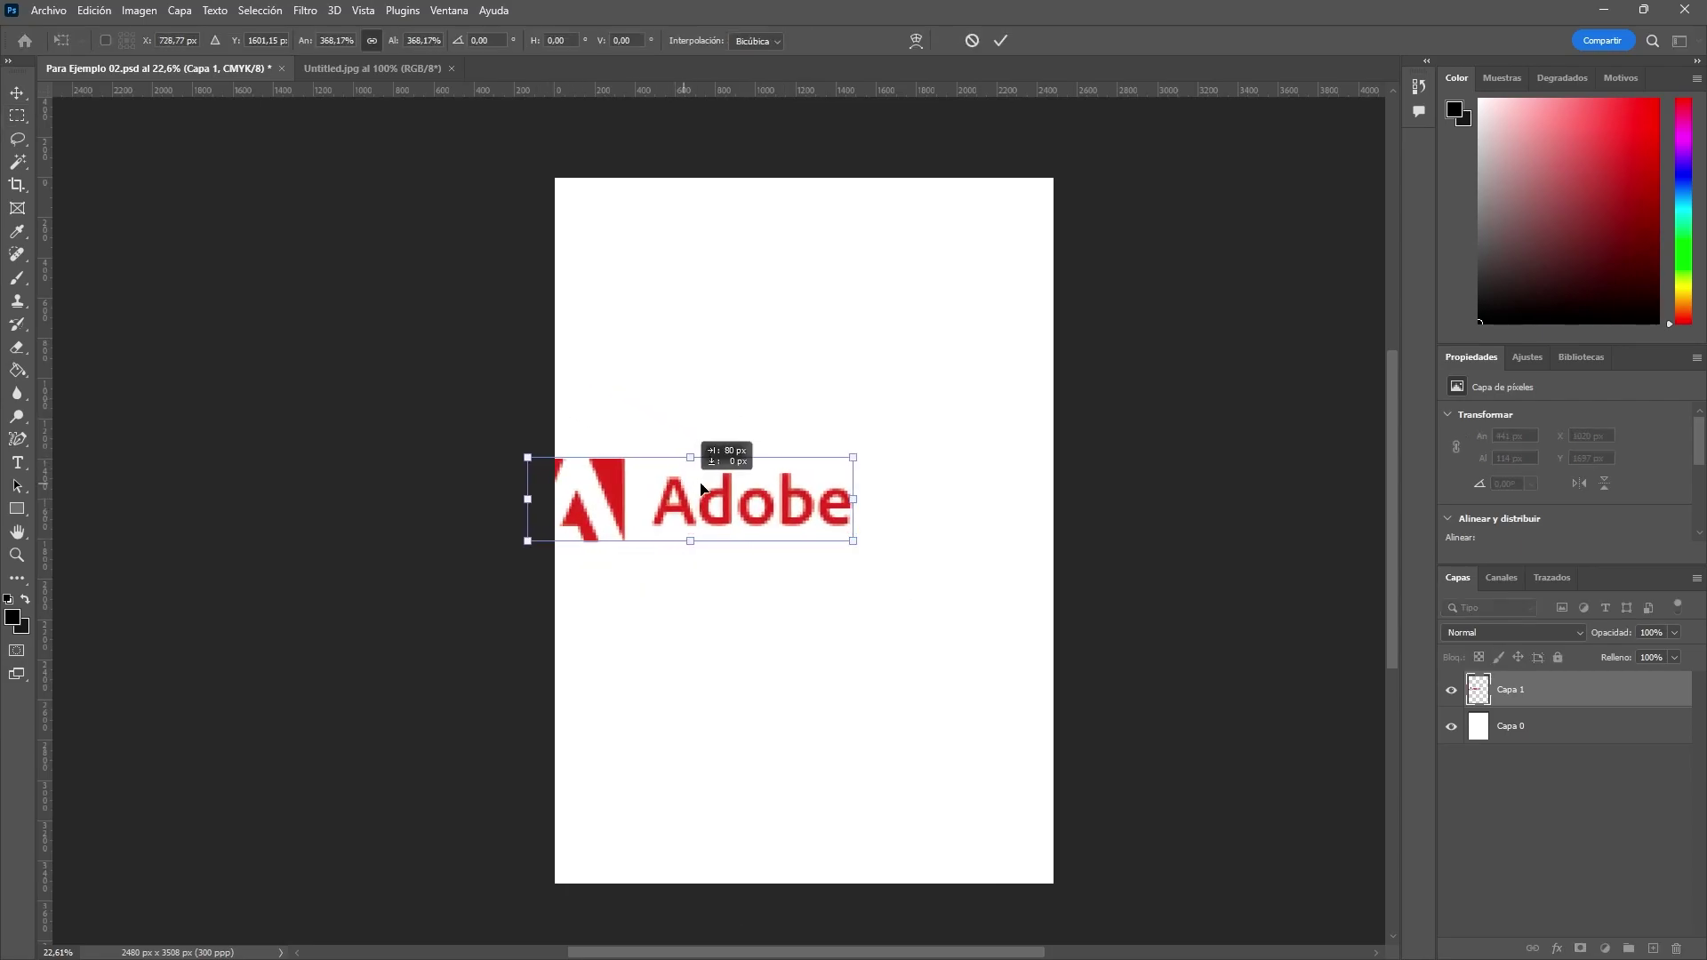
{"action": "key", "text": "Return"}
{"action": "key", "text": "z"}
{"action": "left_click_drag", "start_coordinate": [772, 520], "coordinate": [899, 497]}
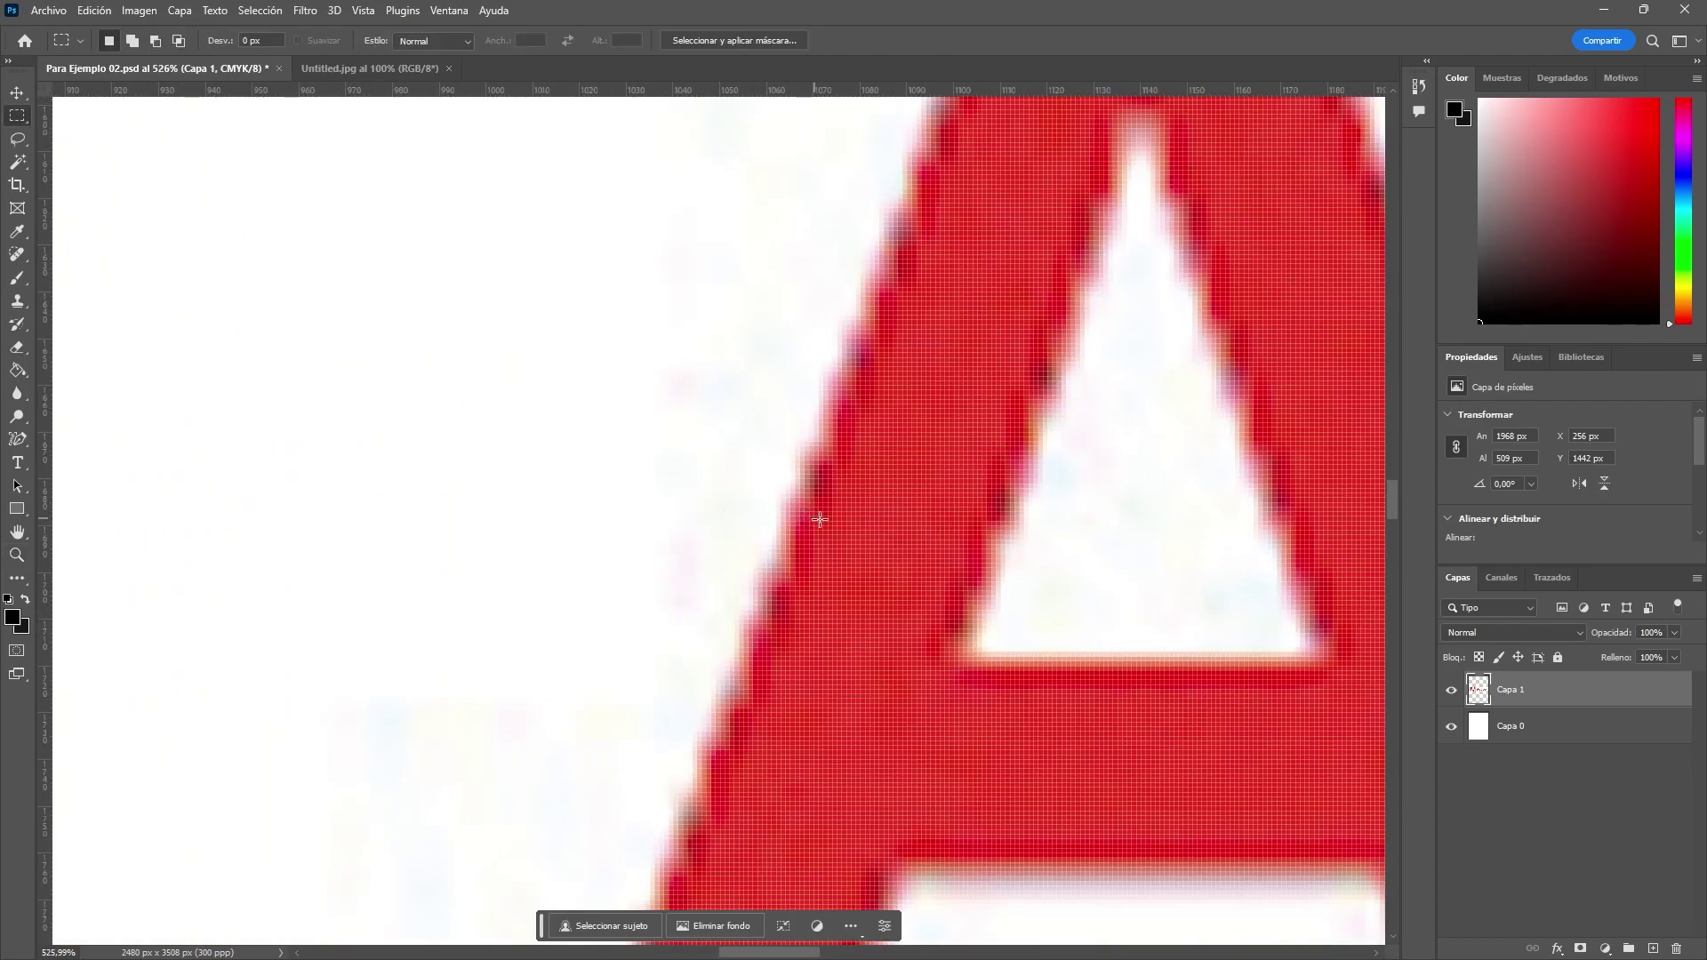
{"action": "key", "text": "ctrl+minus"}
{"action": "key", "text": "m"}
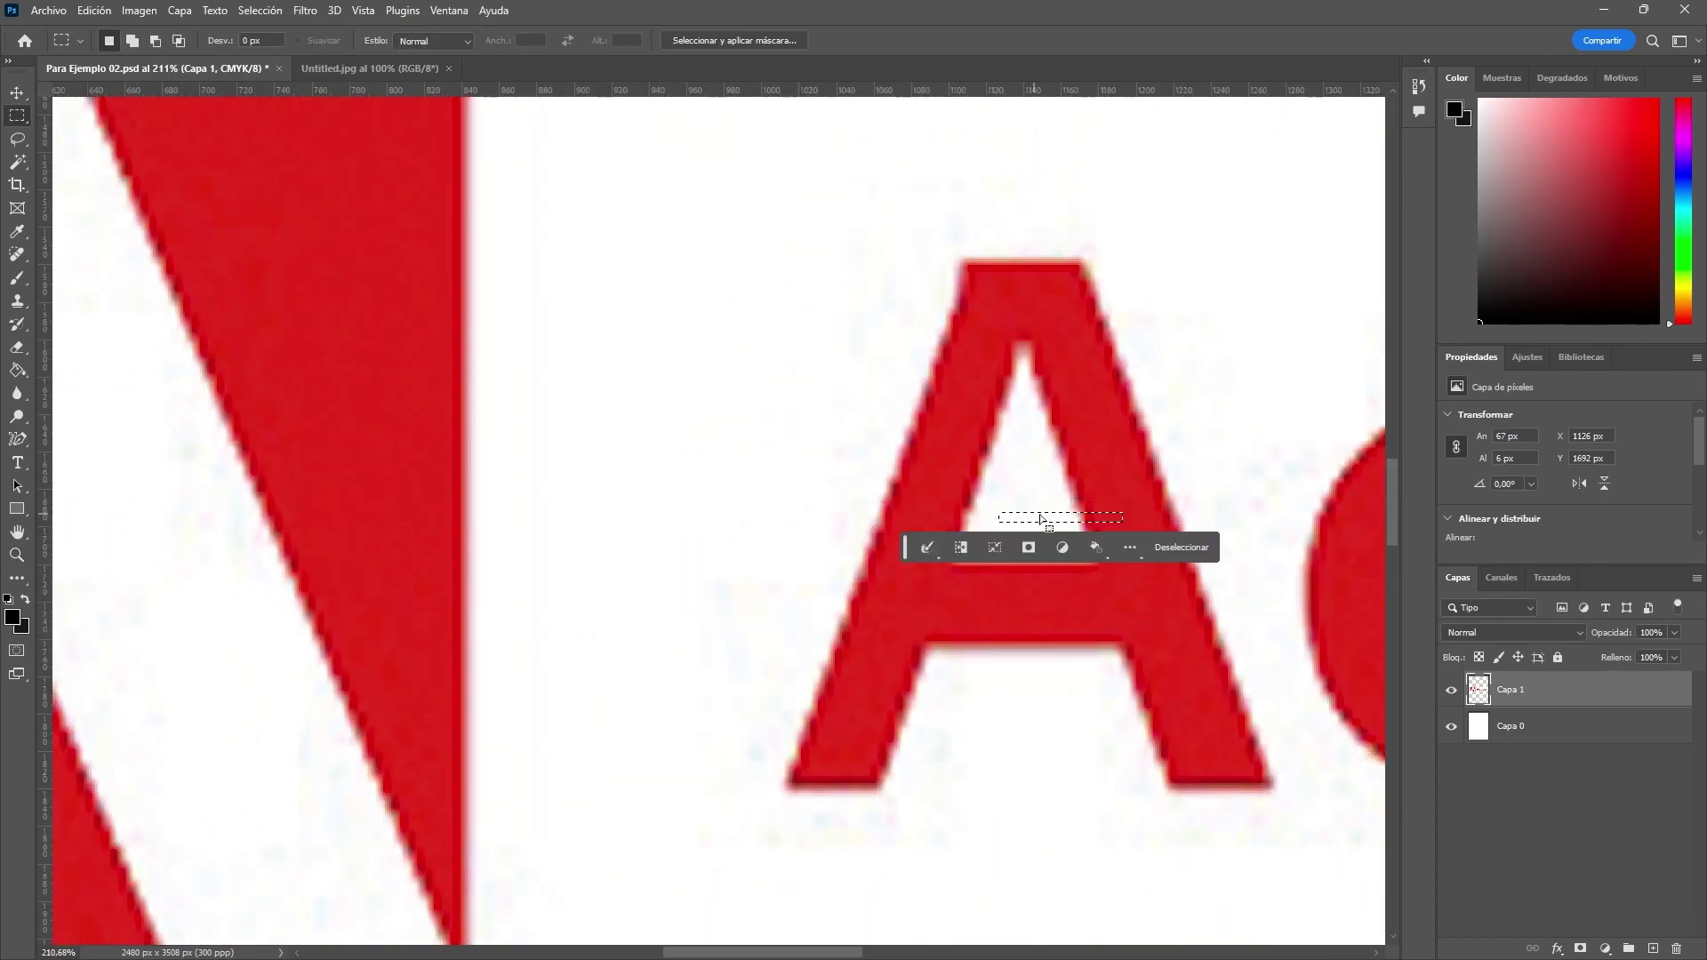
{"action": "key", "text": "ctrl+0"}
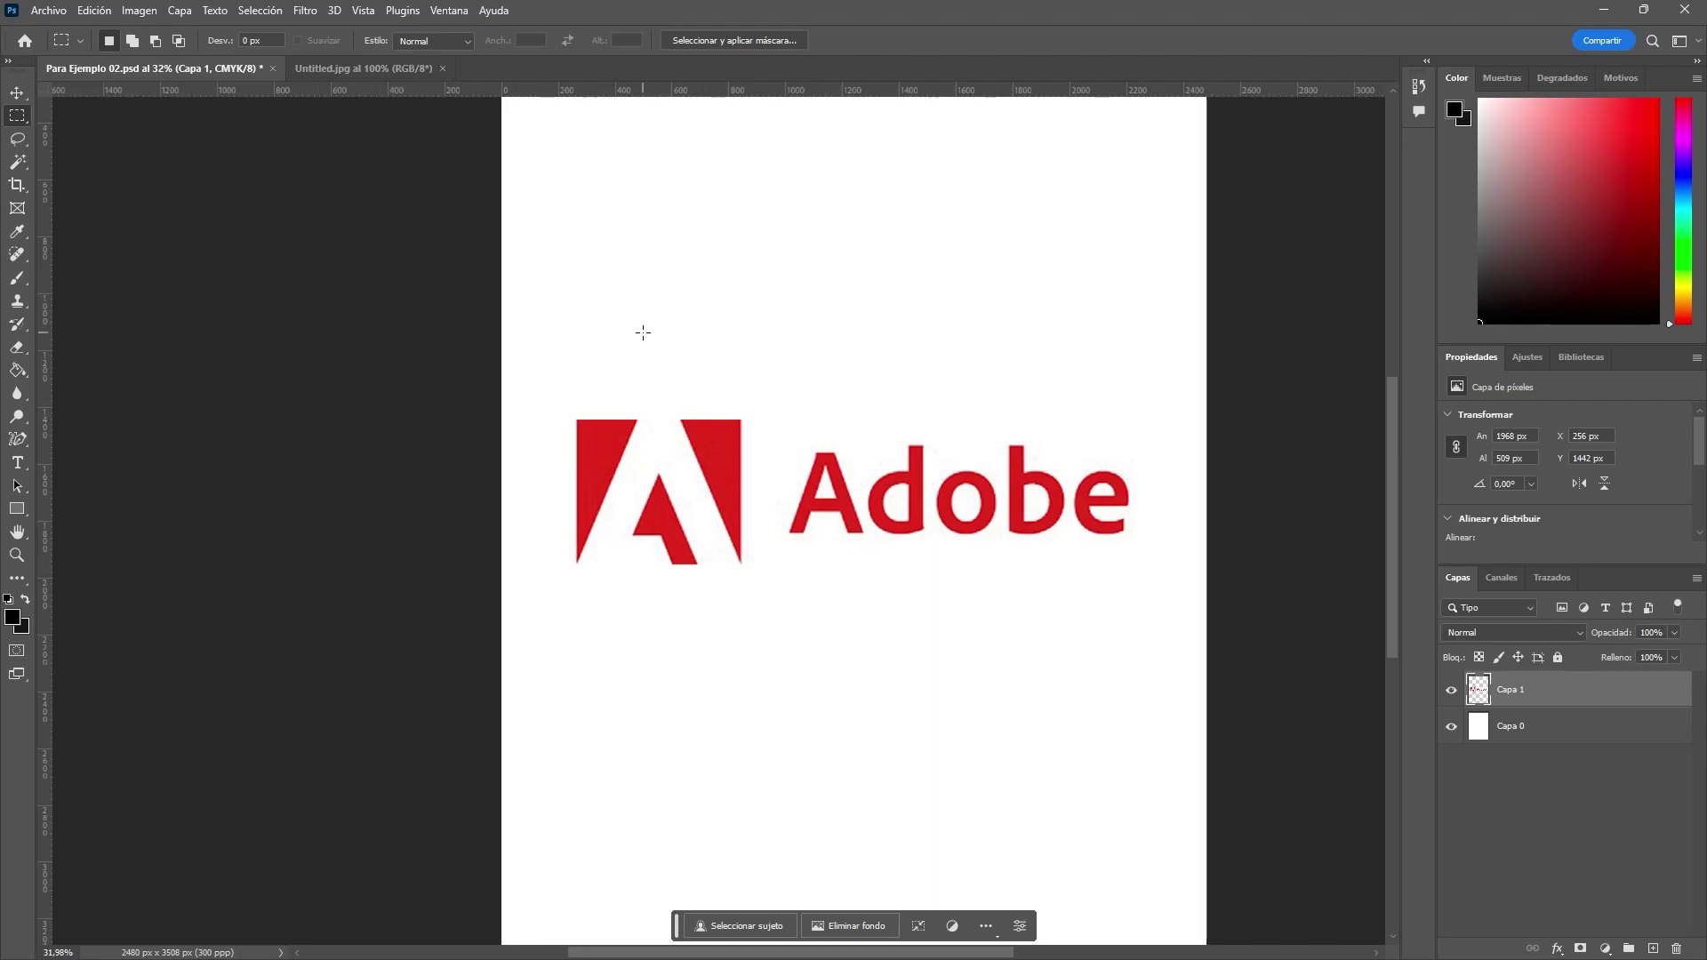
Step: Enable Content-Aware Tracing under Edición > Preferencias > Previsualizaciones de tecnología
{"action": "left_click", "coordinate": [93, 12]}
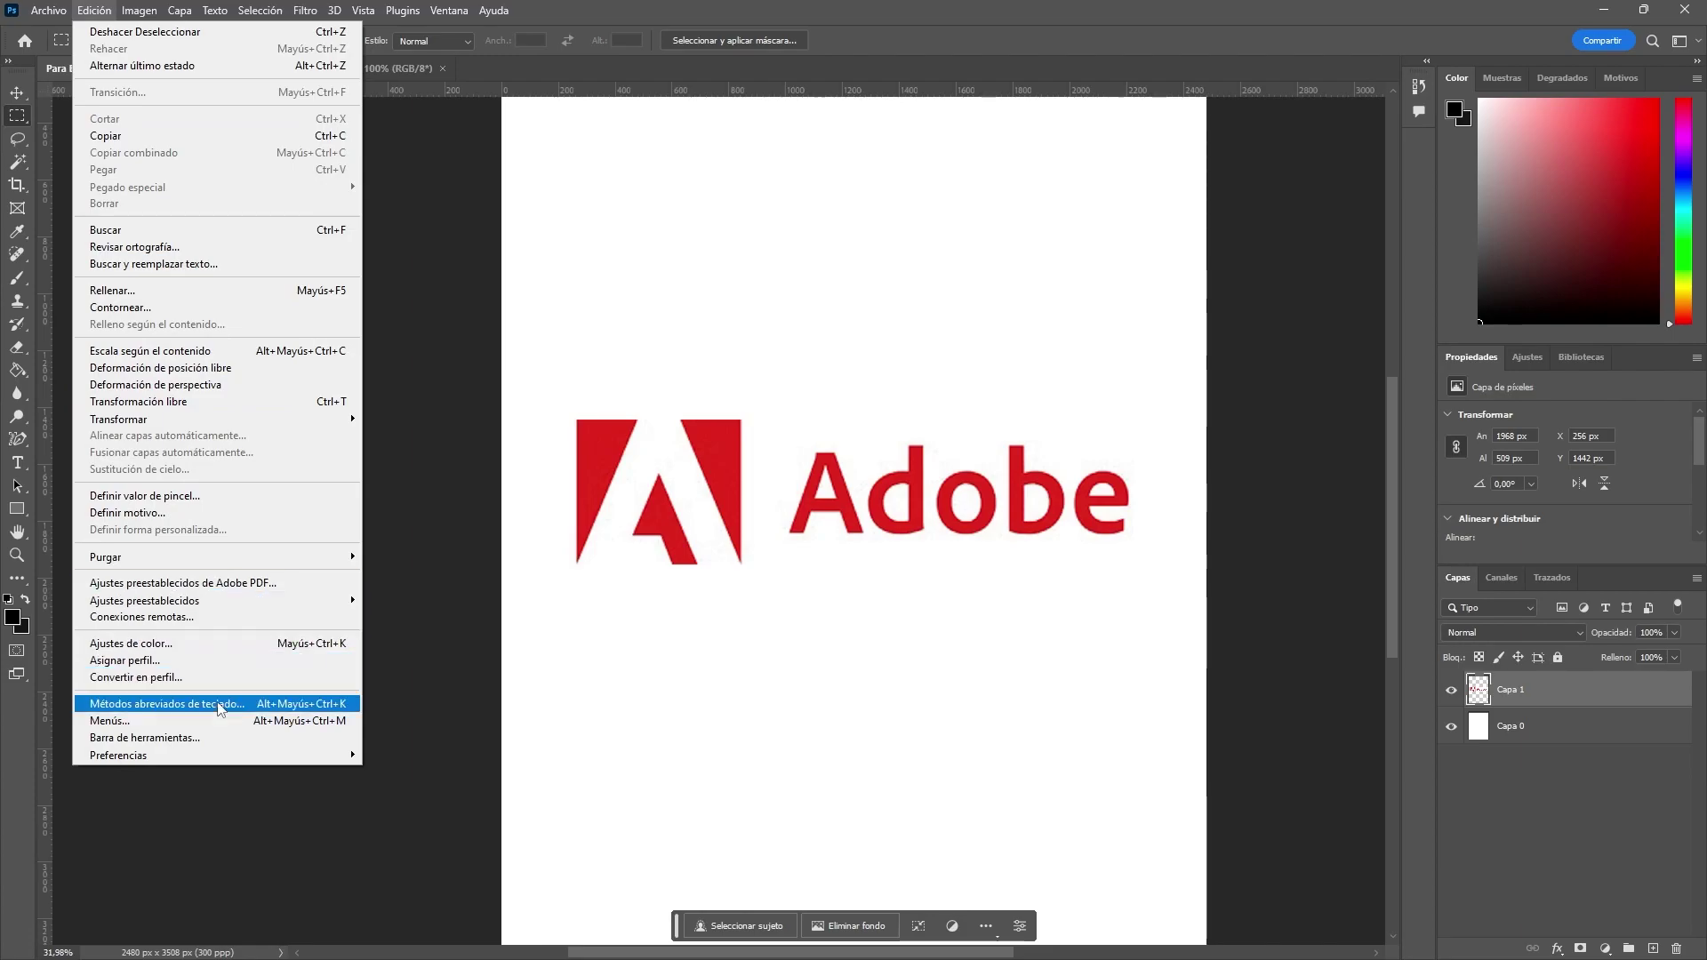
{"action": "mouse_move", "coordinate": [270, 721]}
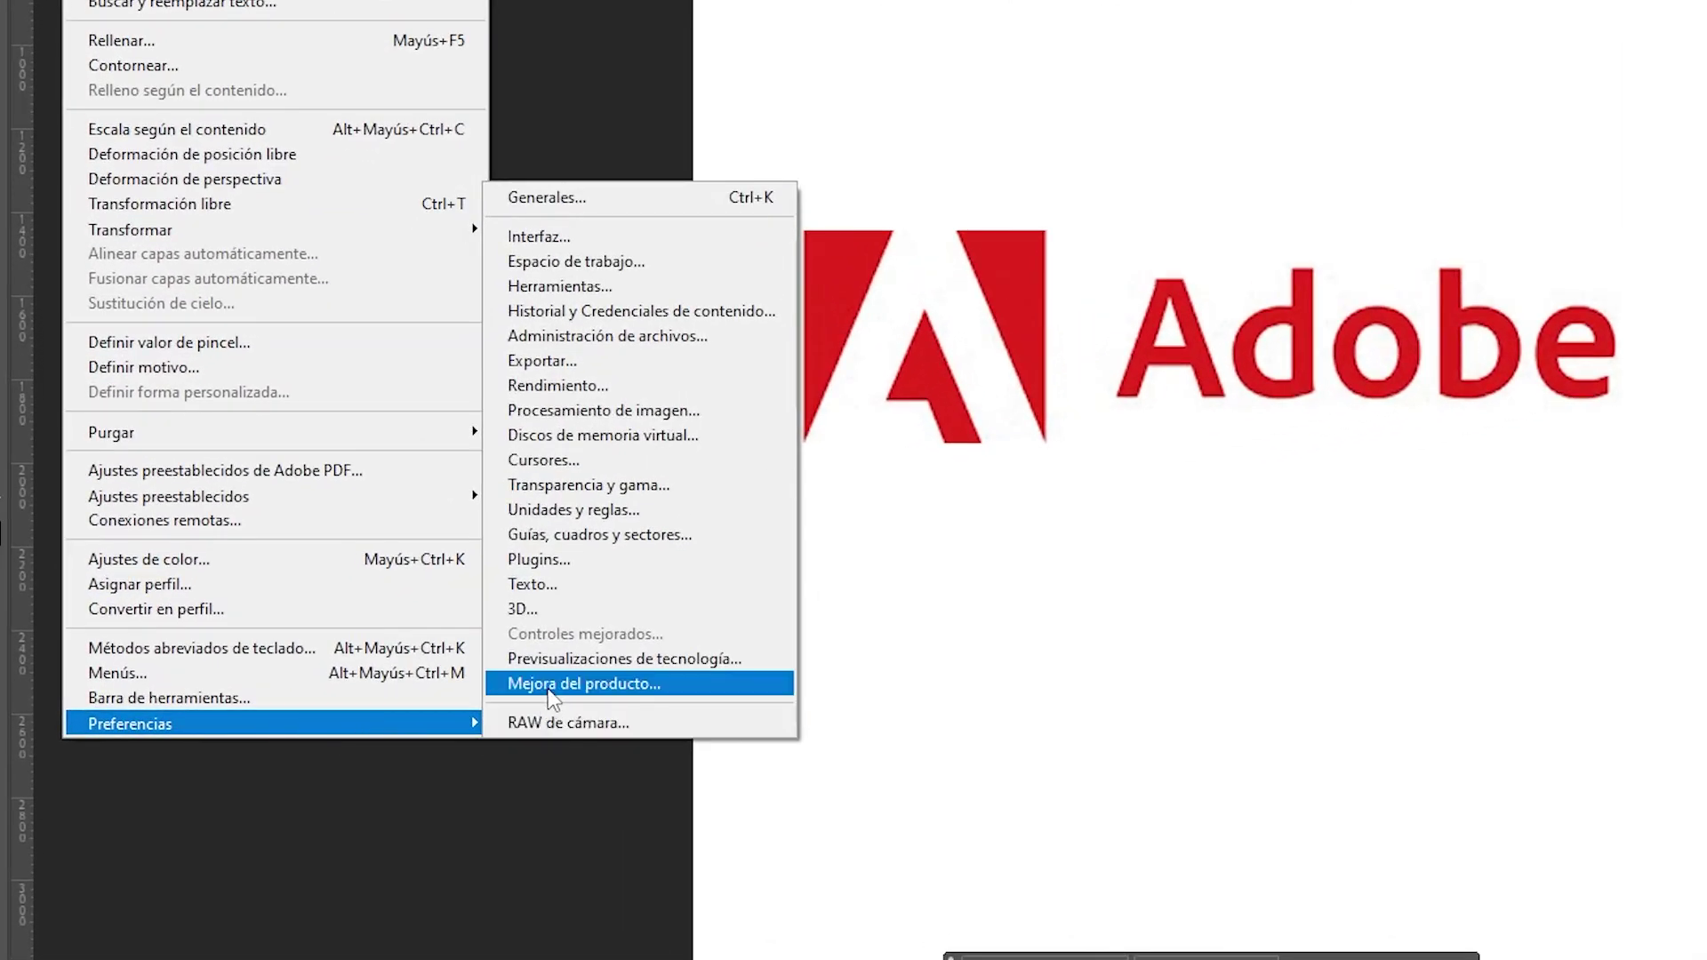
{"action": "left_click", "coordinate": [726, 663]}
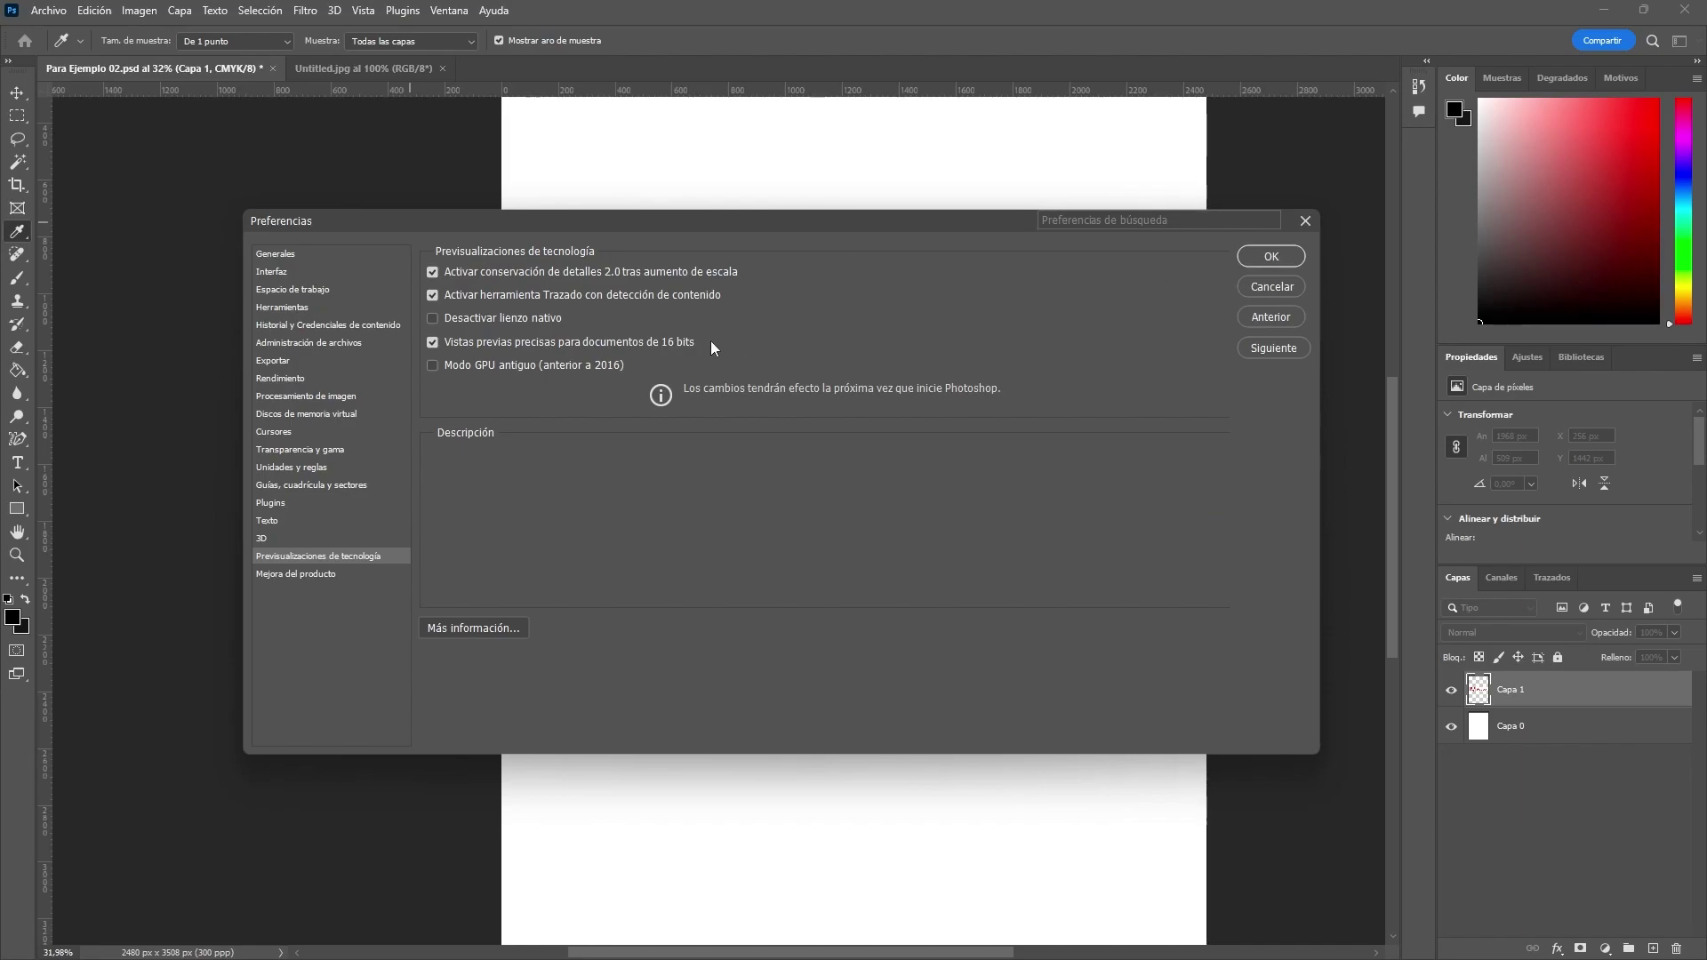
{"action": "left_click", "coordinate": [1261, 288]}
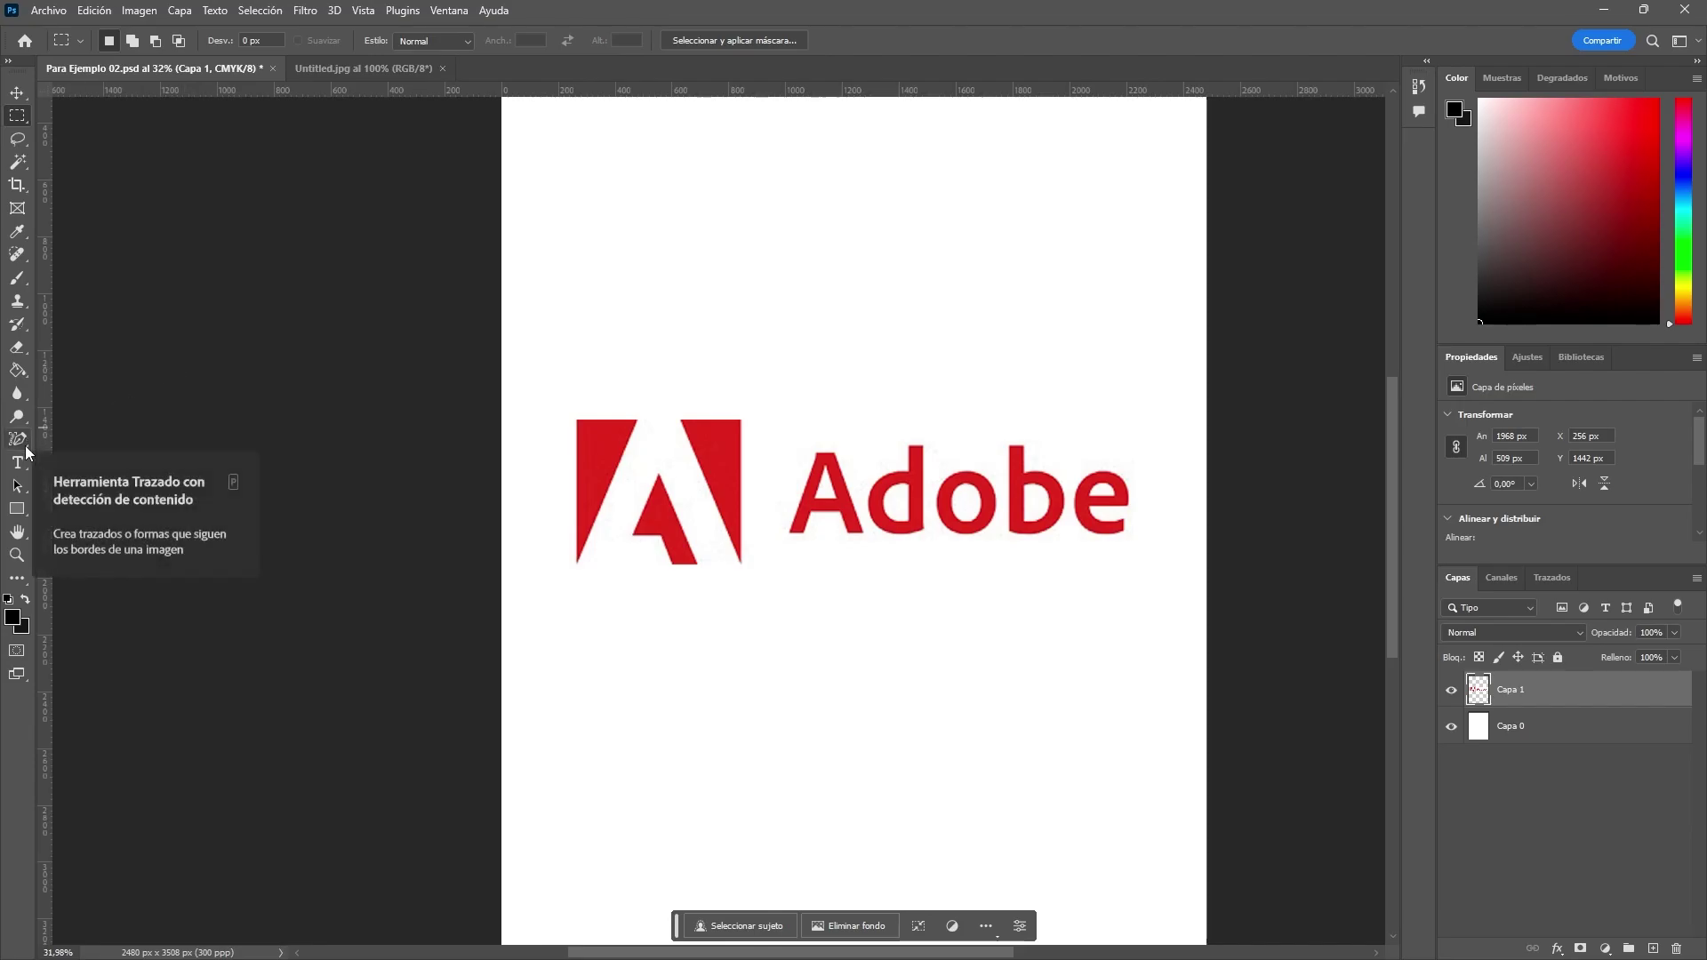
{"action": "left_click", "coordinate": [26, 450]}
Step: Select the Content-Aware Tracing tool with its mode kept on Forma
{"action": "right_click", "coordinate": [25, 450]}
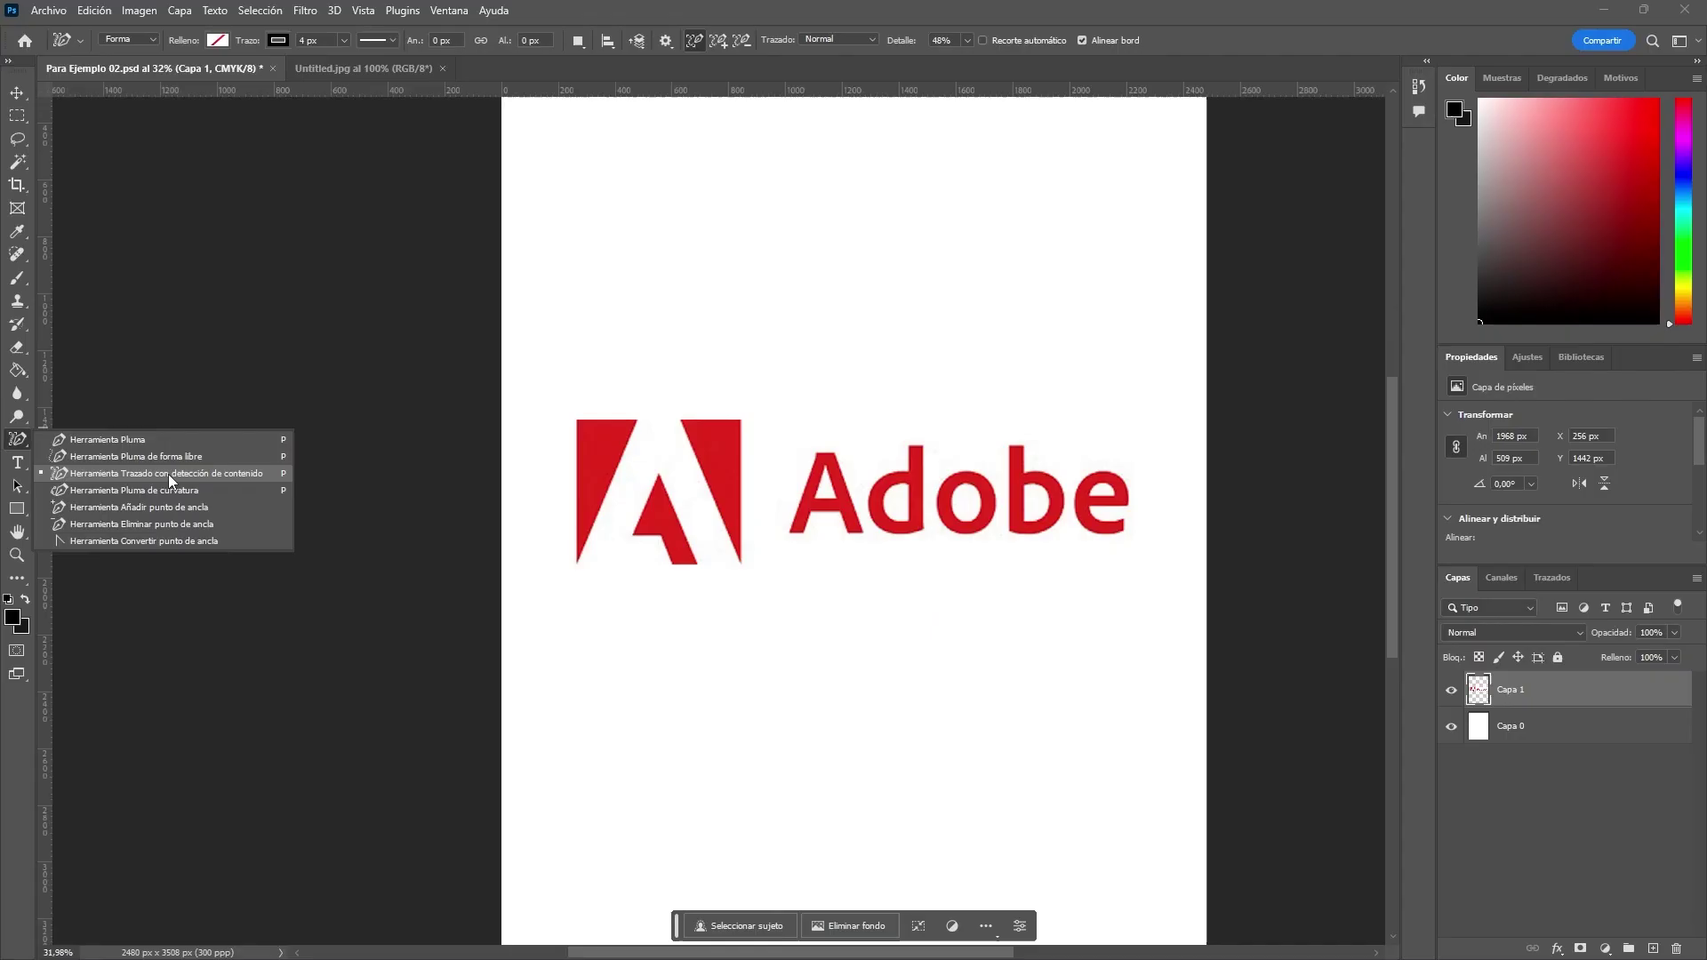
{"action": "left_click", "coordinate": [168, 473]}
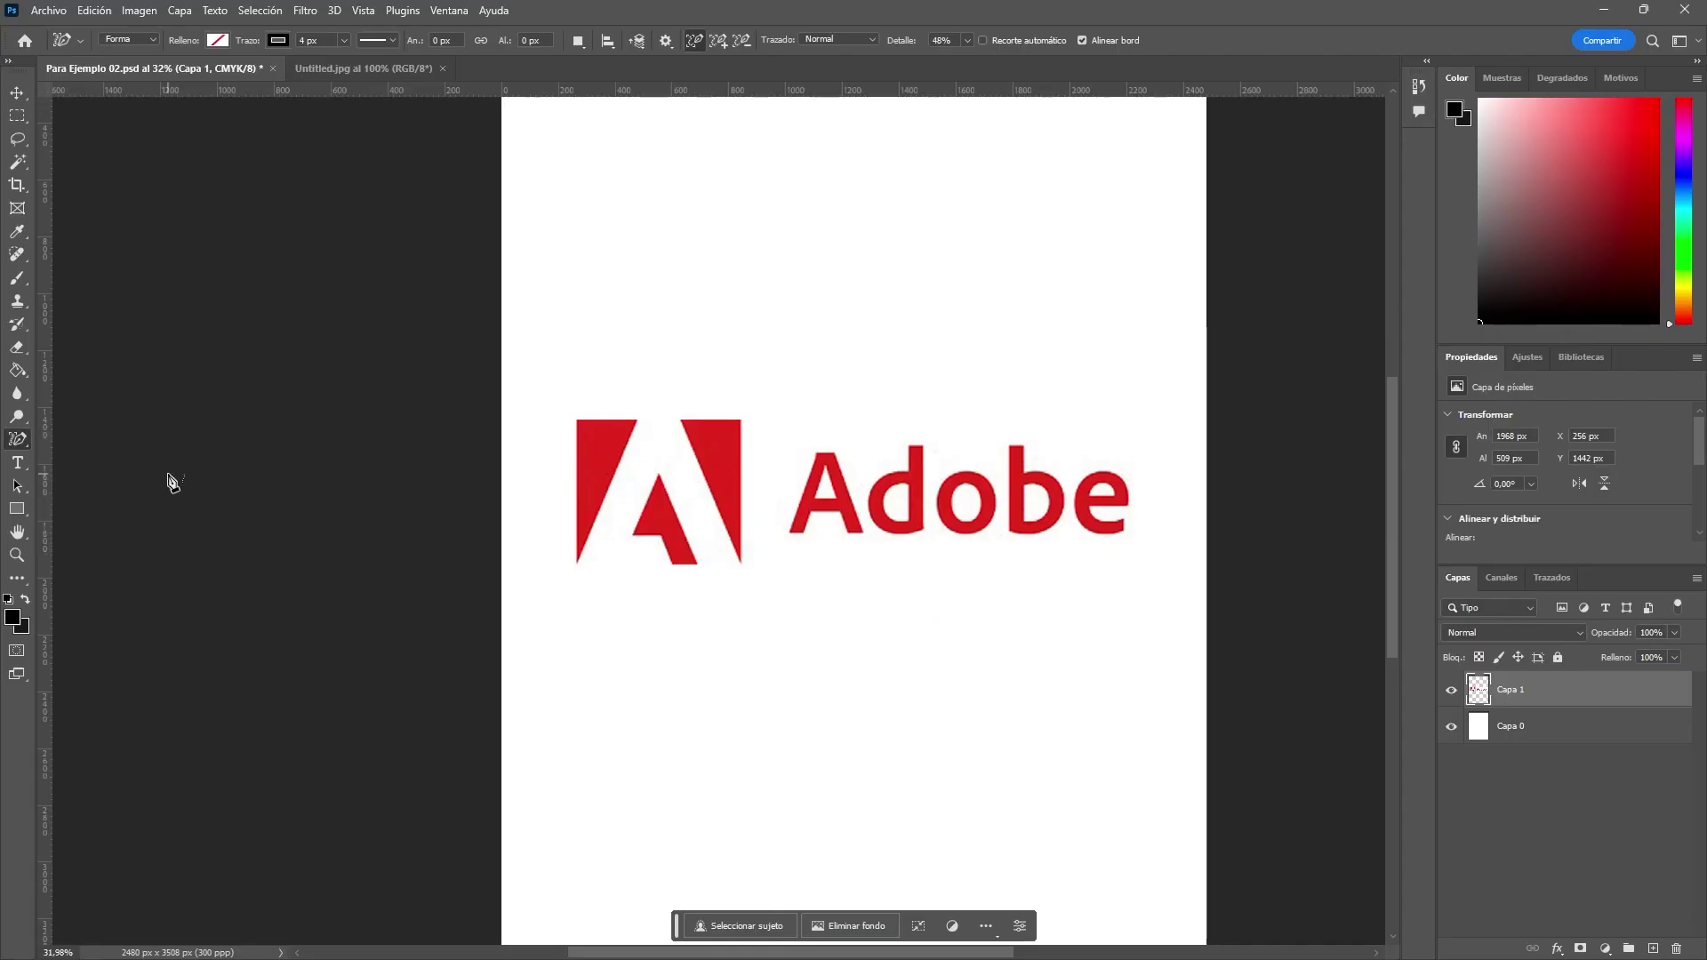
{"action": "left_click", "coordinate": [127, 40]}
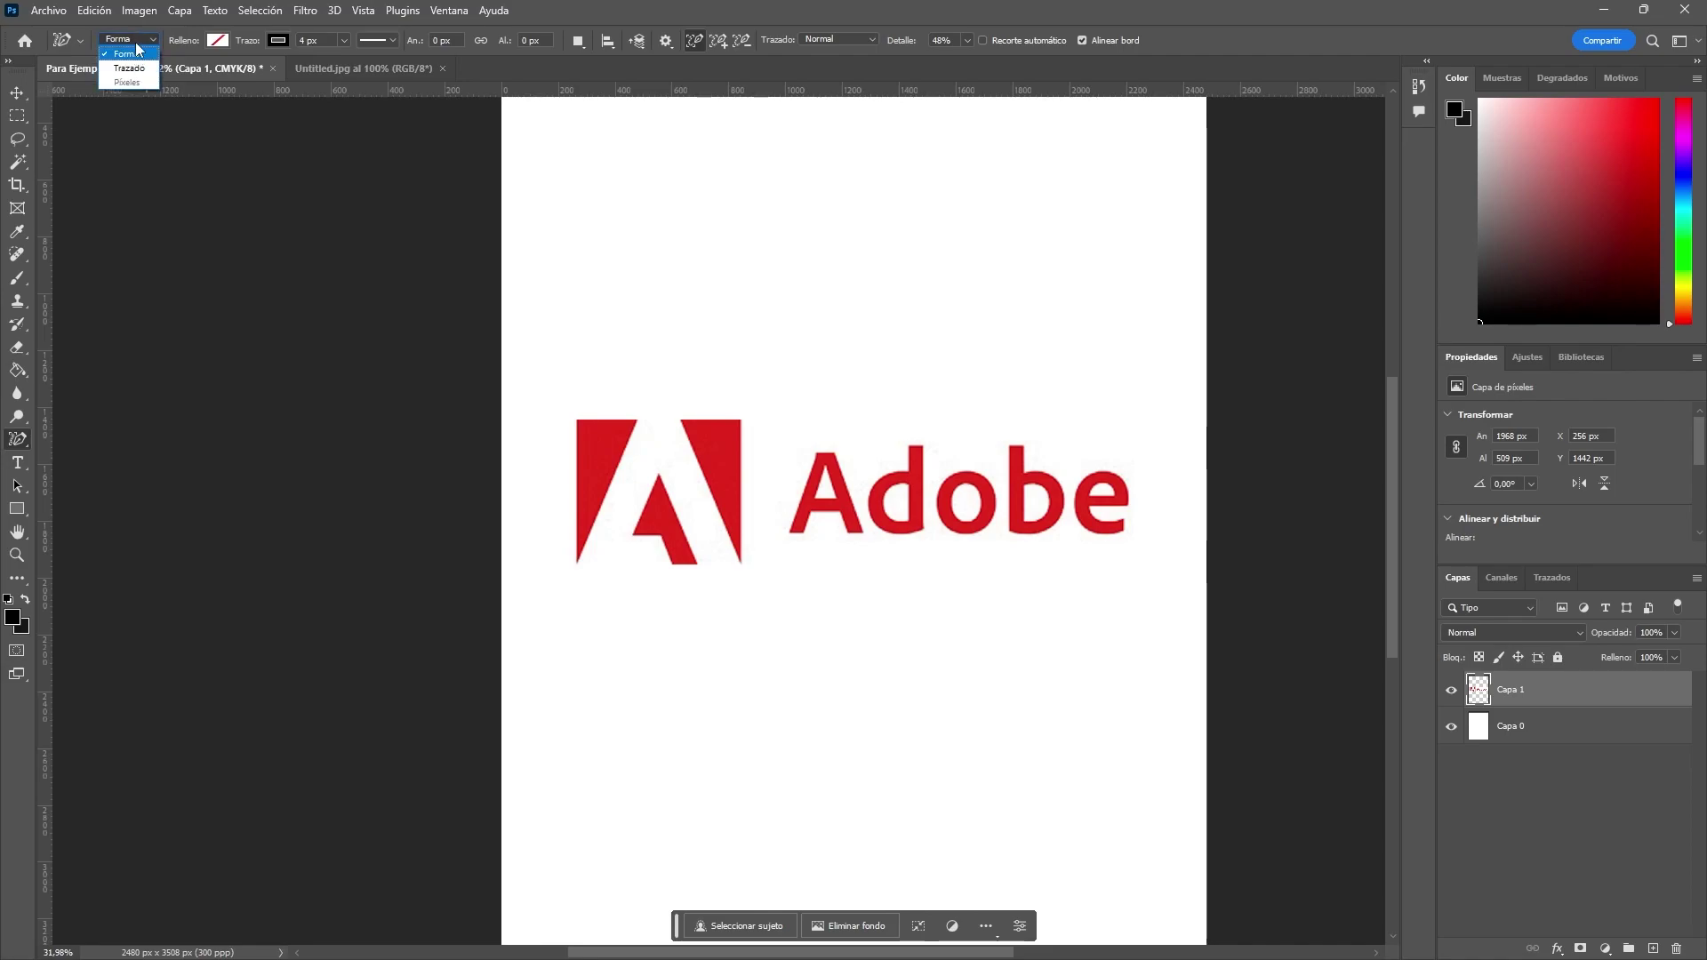
{"action": "left_click", "coordinate": [119, 57]}
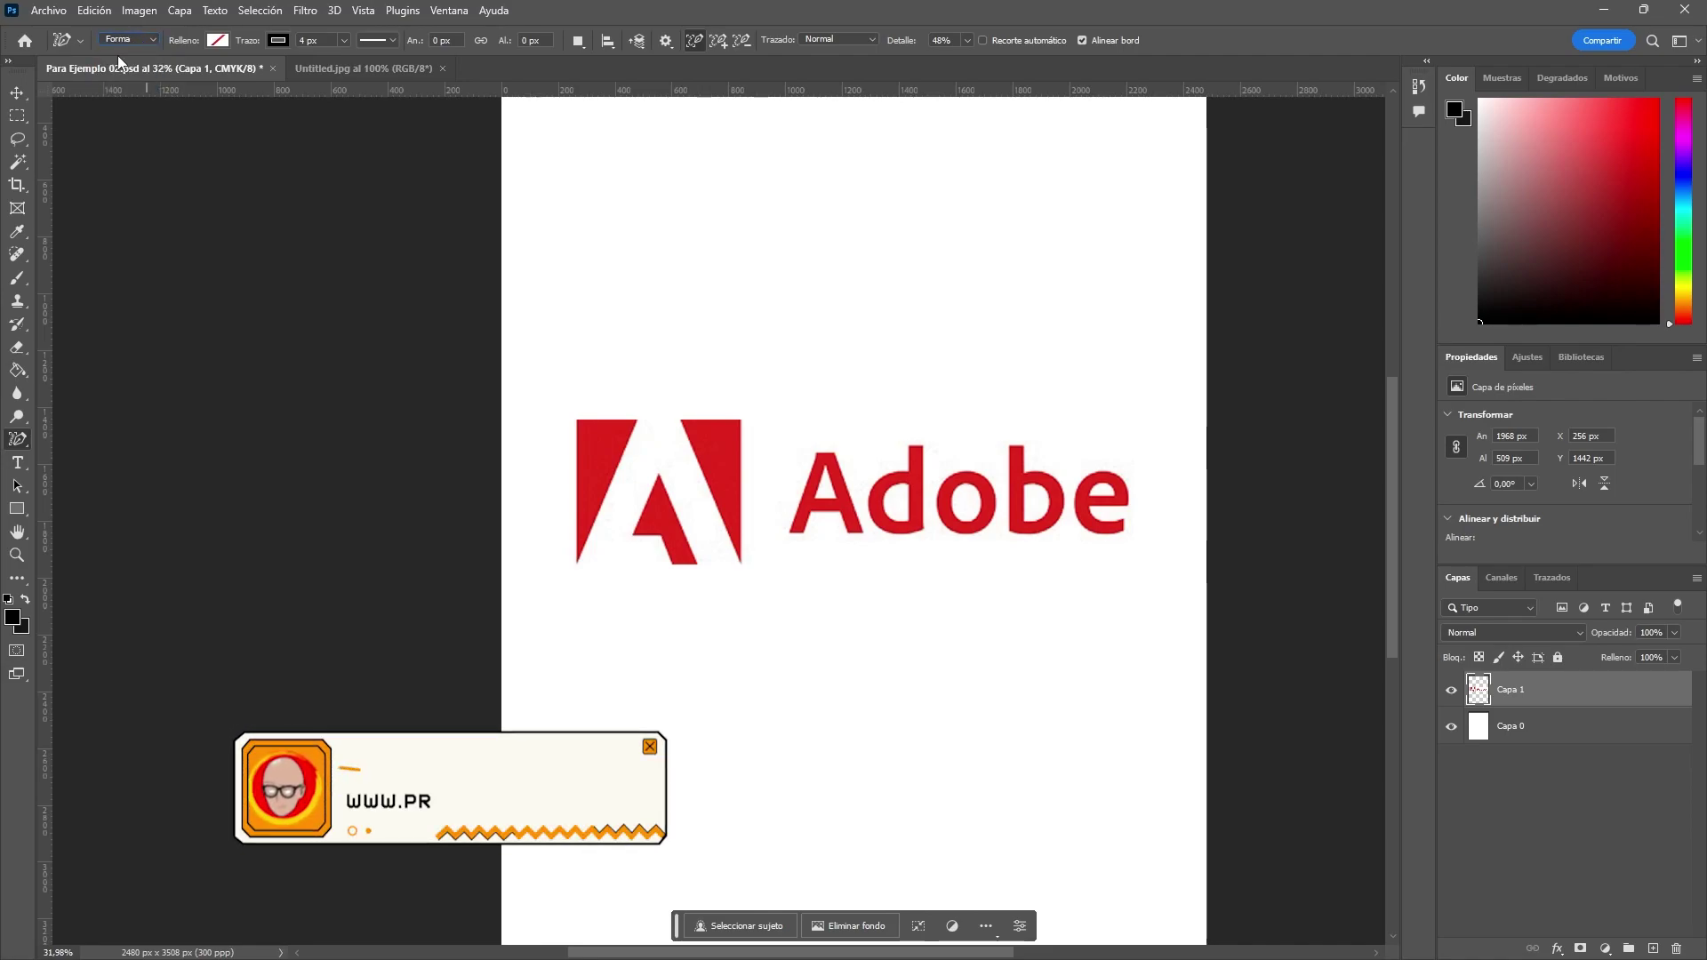
Step: Check the Relleno and Trazo swatches (no fill, 4 px black stroke) and zoom in on the logo mark
{"action": "left_click", "coordinate": [220, 45]}
{"action": "left_click", "coordinate": [220, 45]}
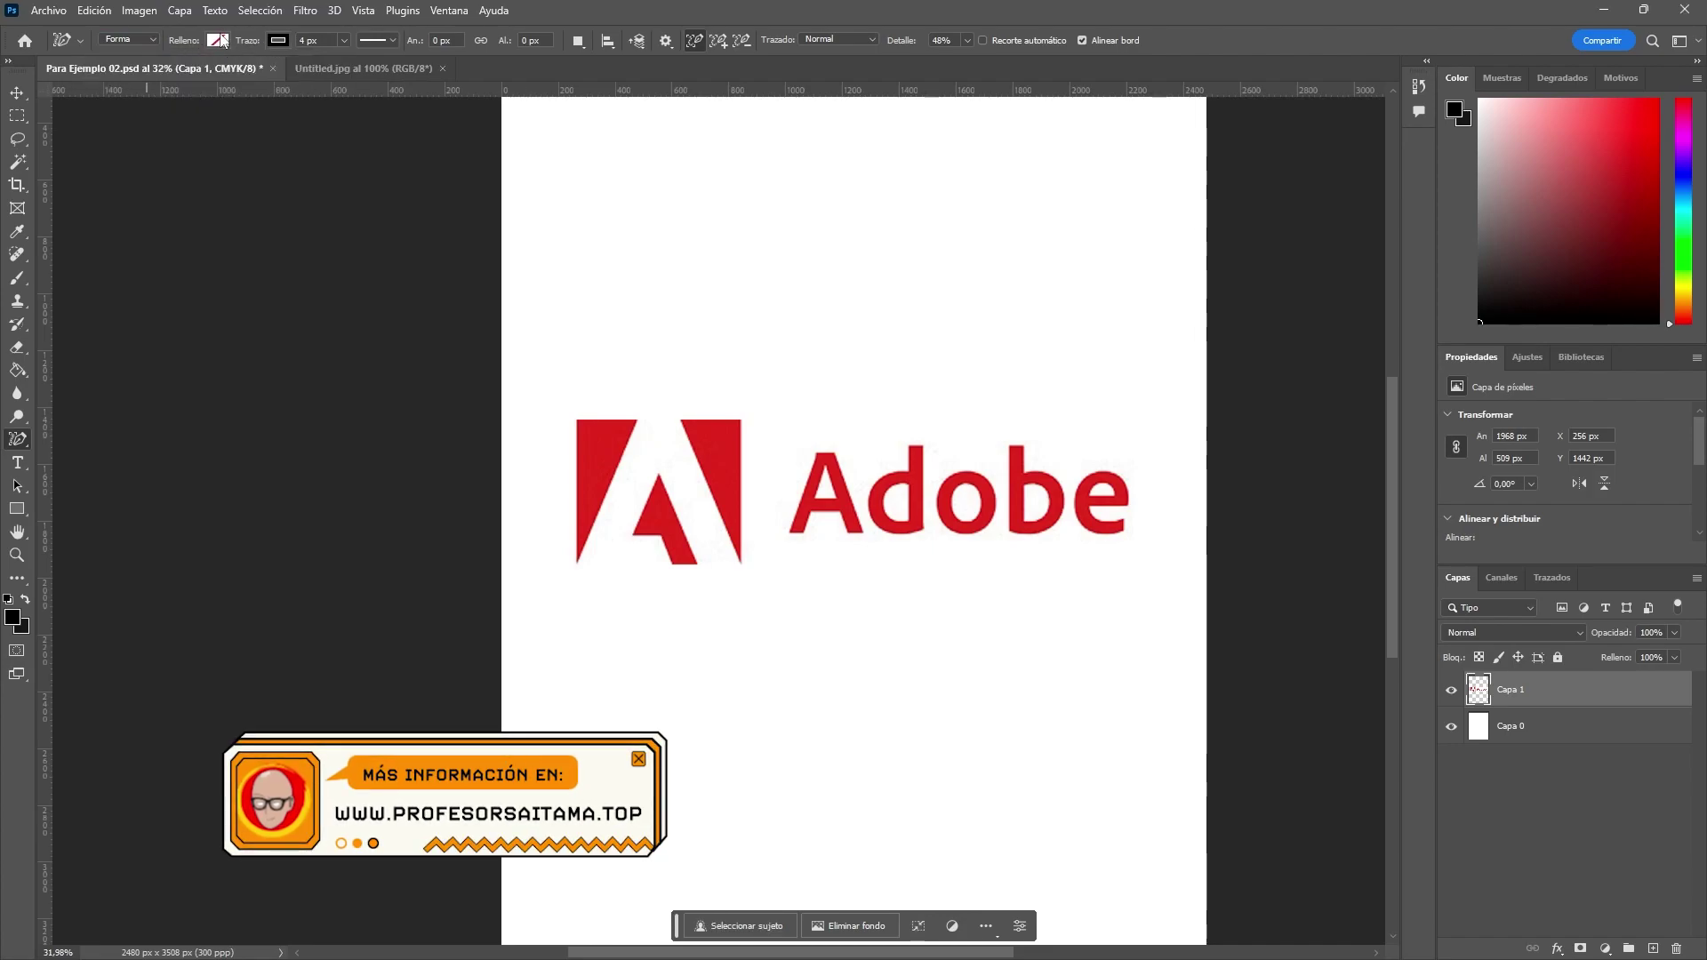
{"action": "left_click", "coordinate": [277, 40]}
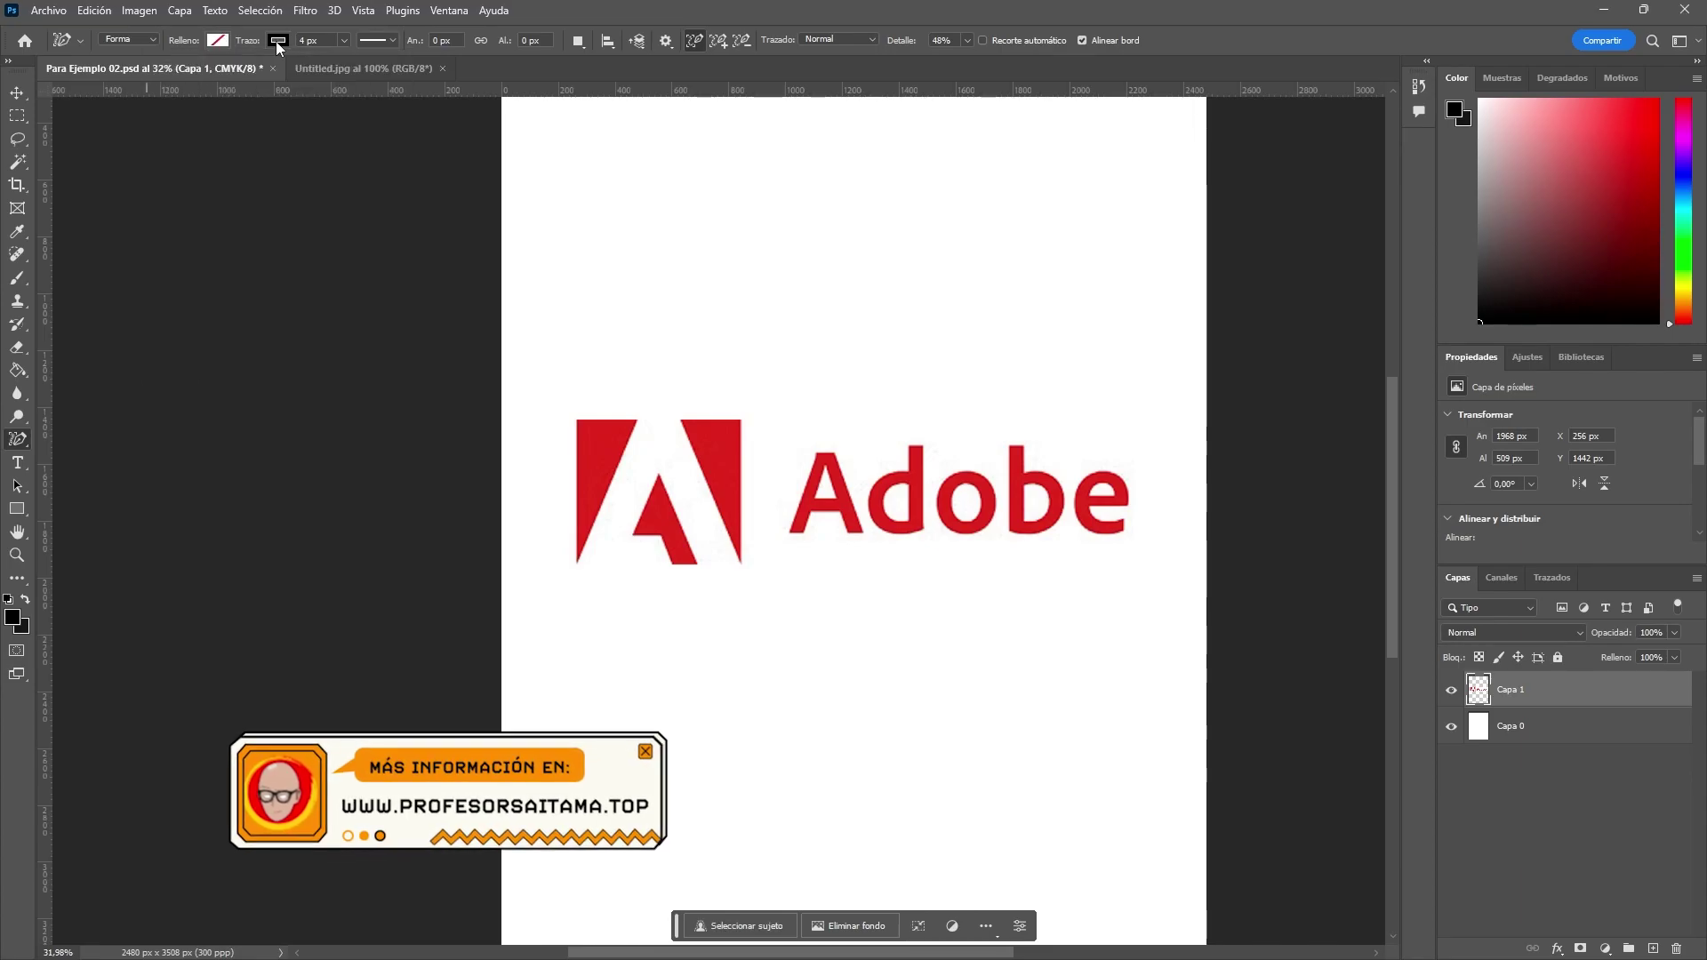
{"action": "scroll", "coordinate": [737, 456], "scroll_direction": "up", "scroll_amount": 5}
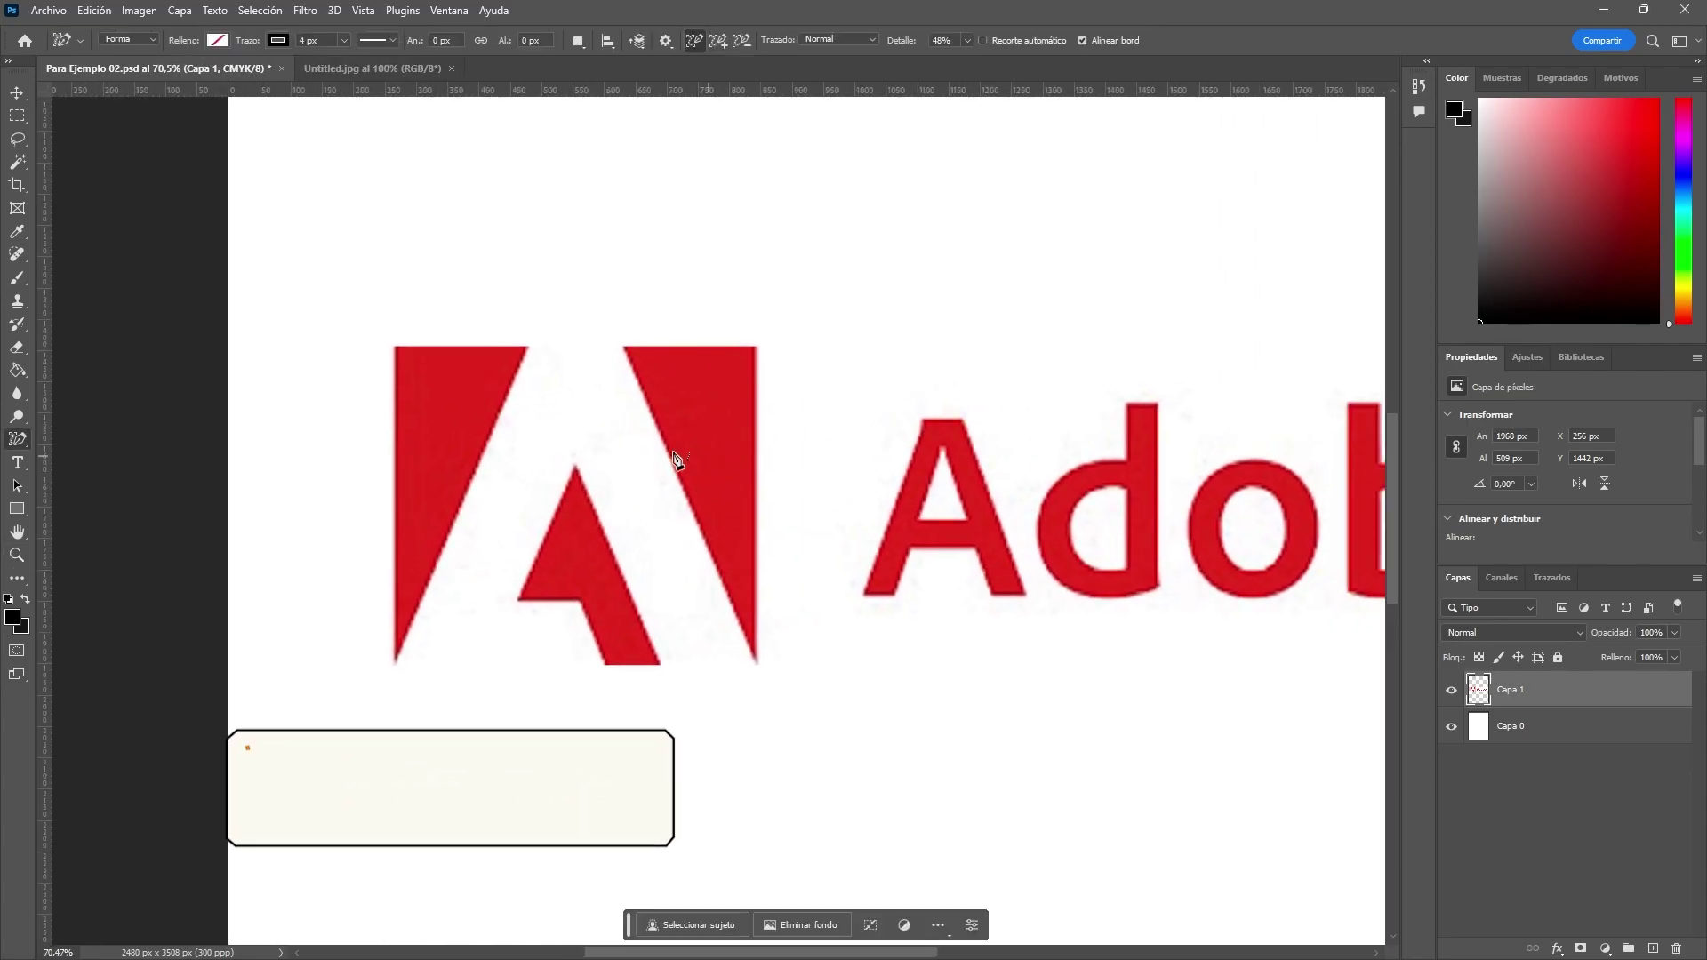
{"action": "scroll", "coordinate": [527, 397], "scroll_direction": "up", "scroll_amount": 1}
{"action": "key", "text": "z"}
{"action": "scroll", "coordinate": [544, 396], "scroll_direction": "up", "scroll_amount": 1}
{"action": "key", "text": "p"}
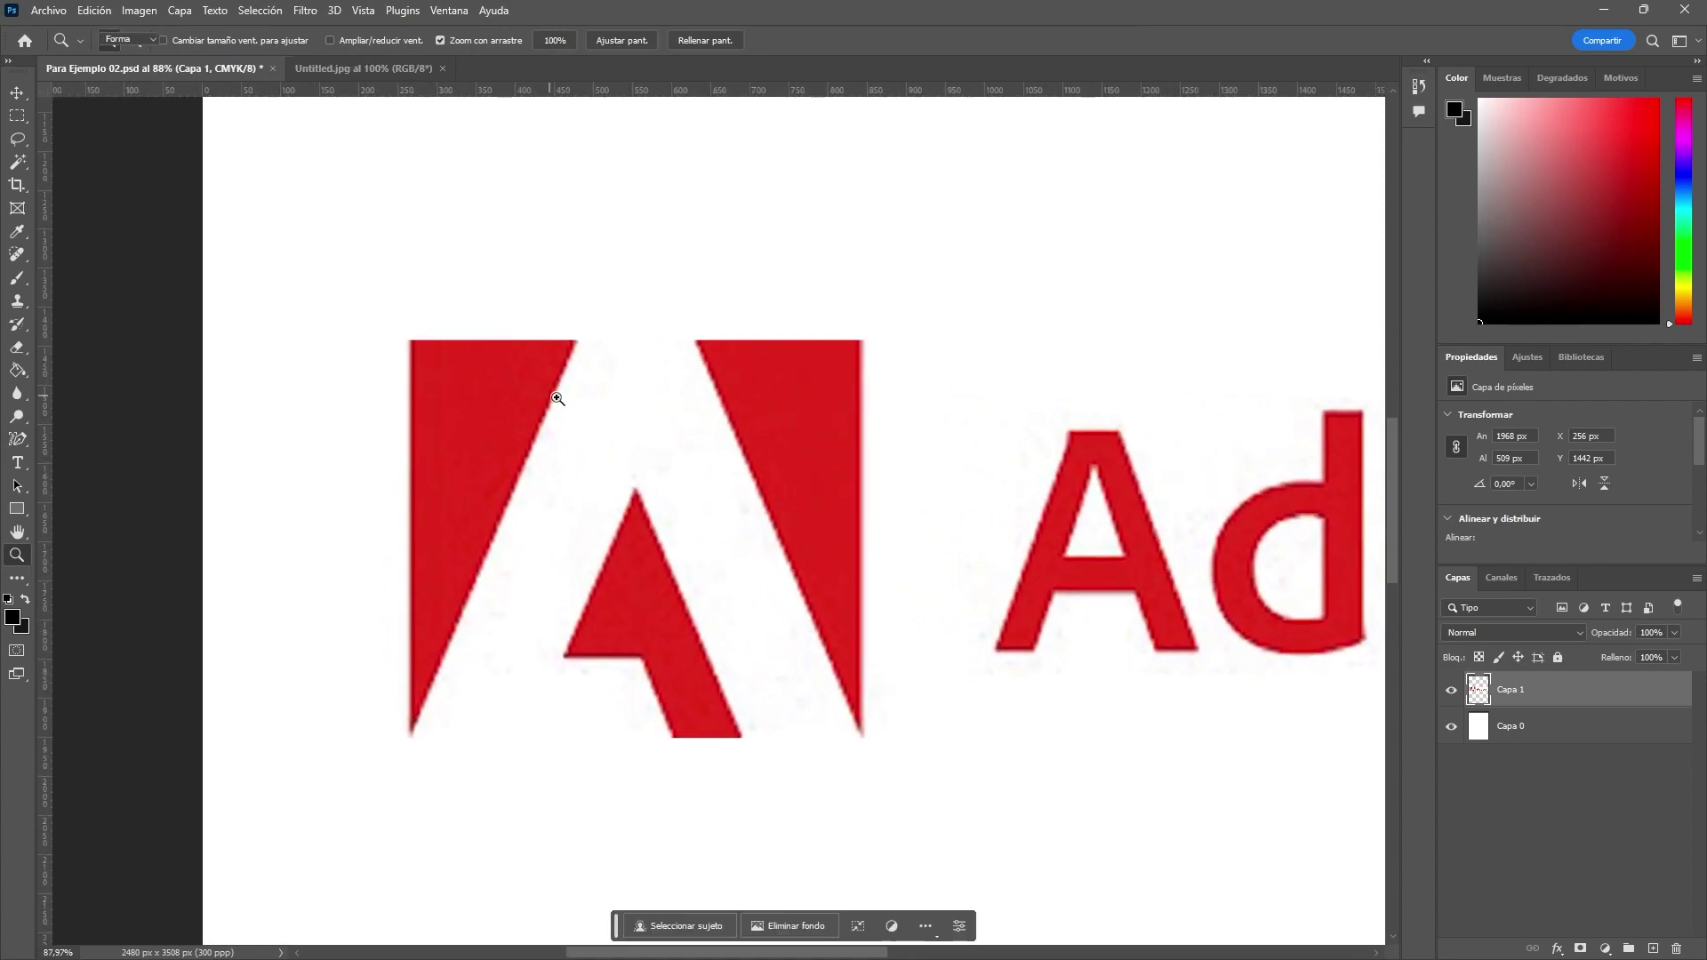
{"action": "scroll", "coordinate": [544, 396], "scroll_direction": "right", "scroll_amount": 2}
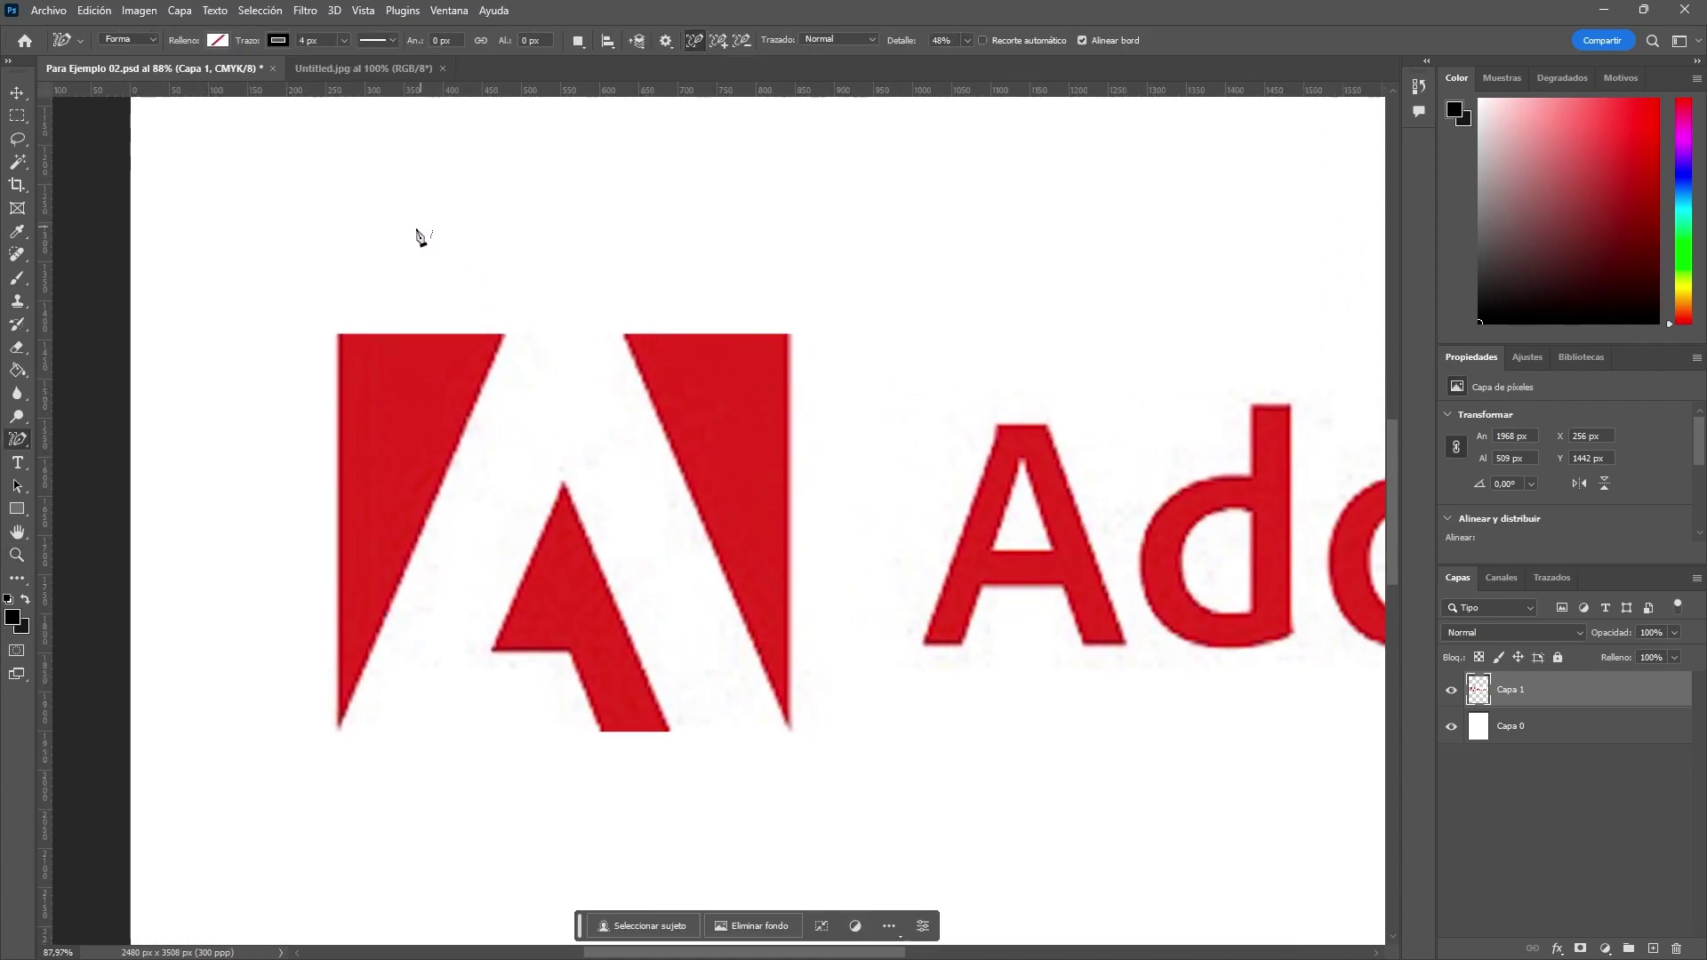
Step: Set the traced shape's stroke colour to none
{"action": "left_click", "coordinate": [268, 44]}
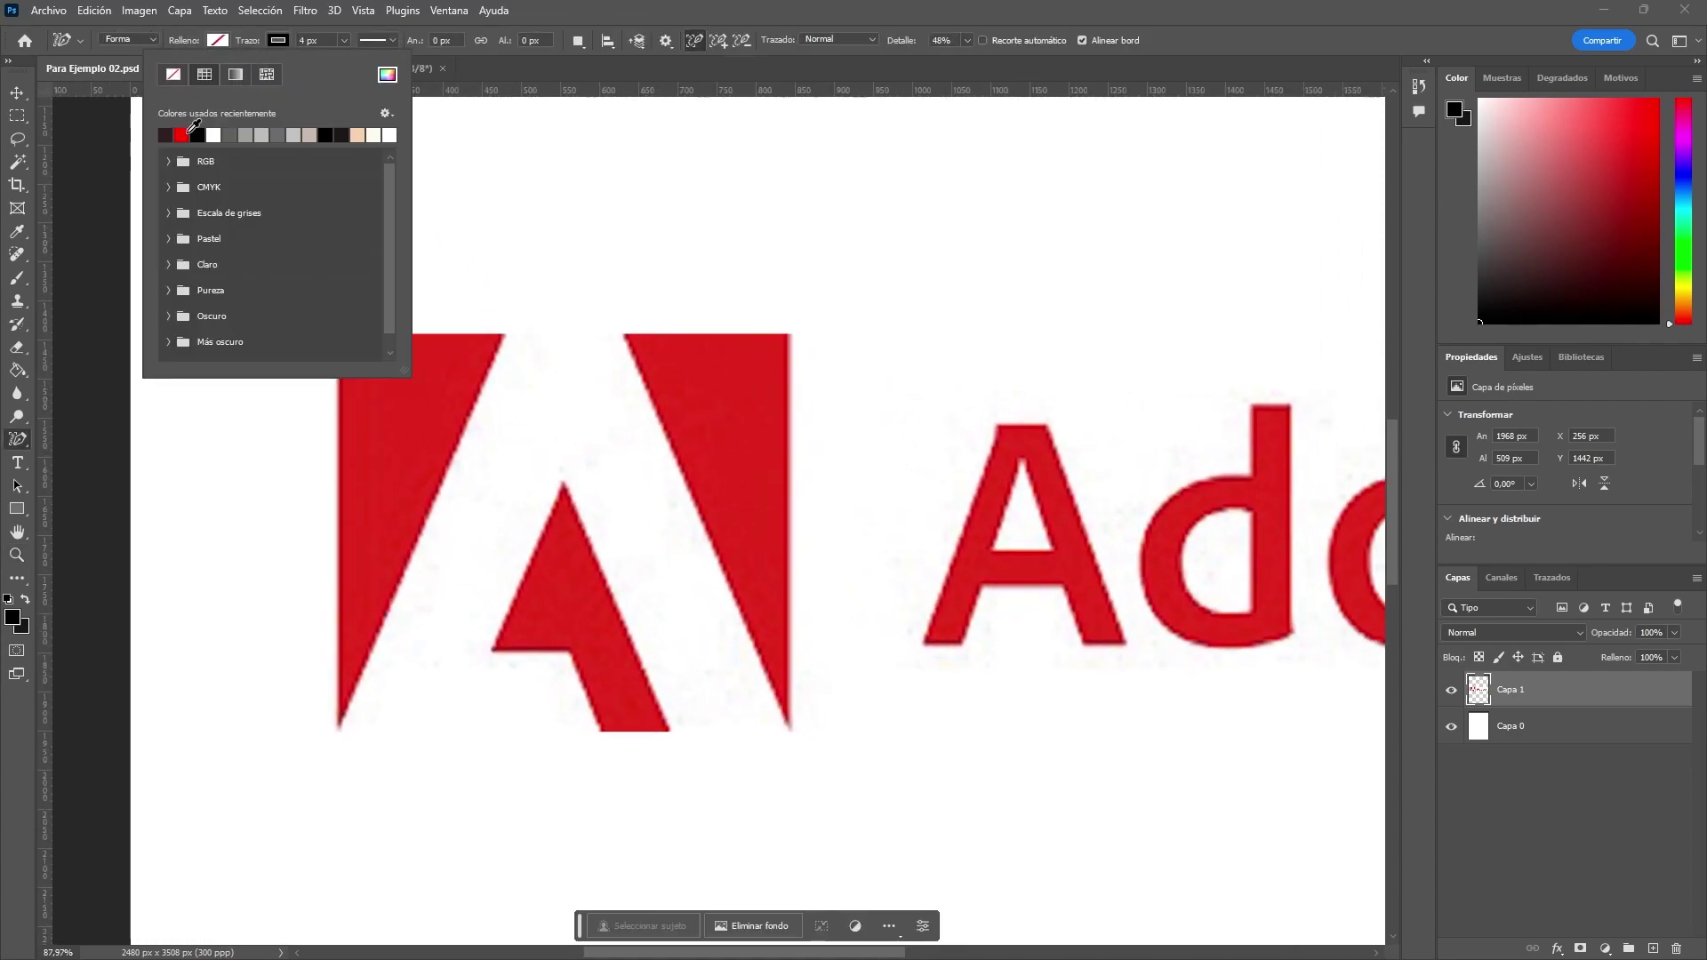
{"action": "left_click", "coordinate": [174, 75]}
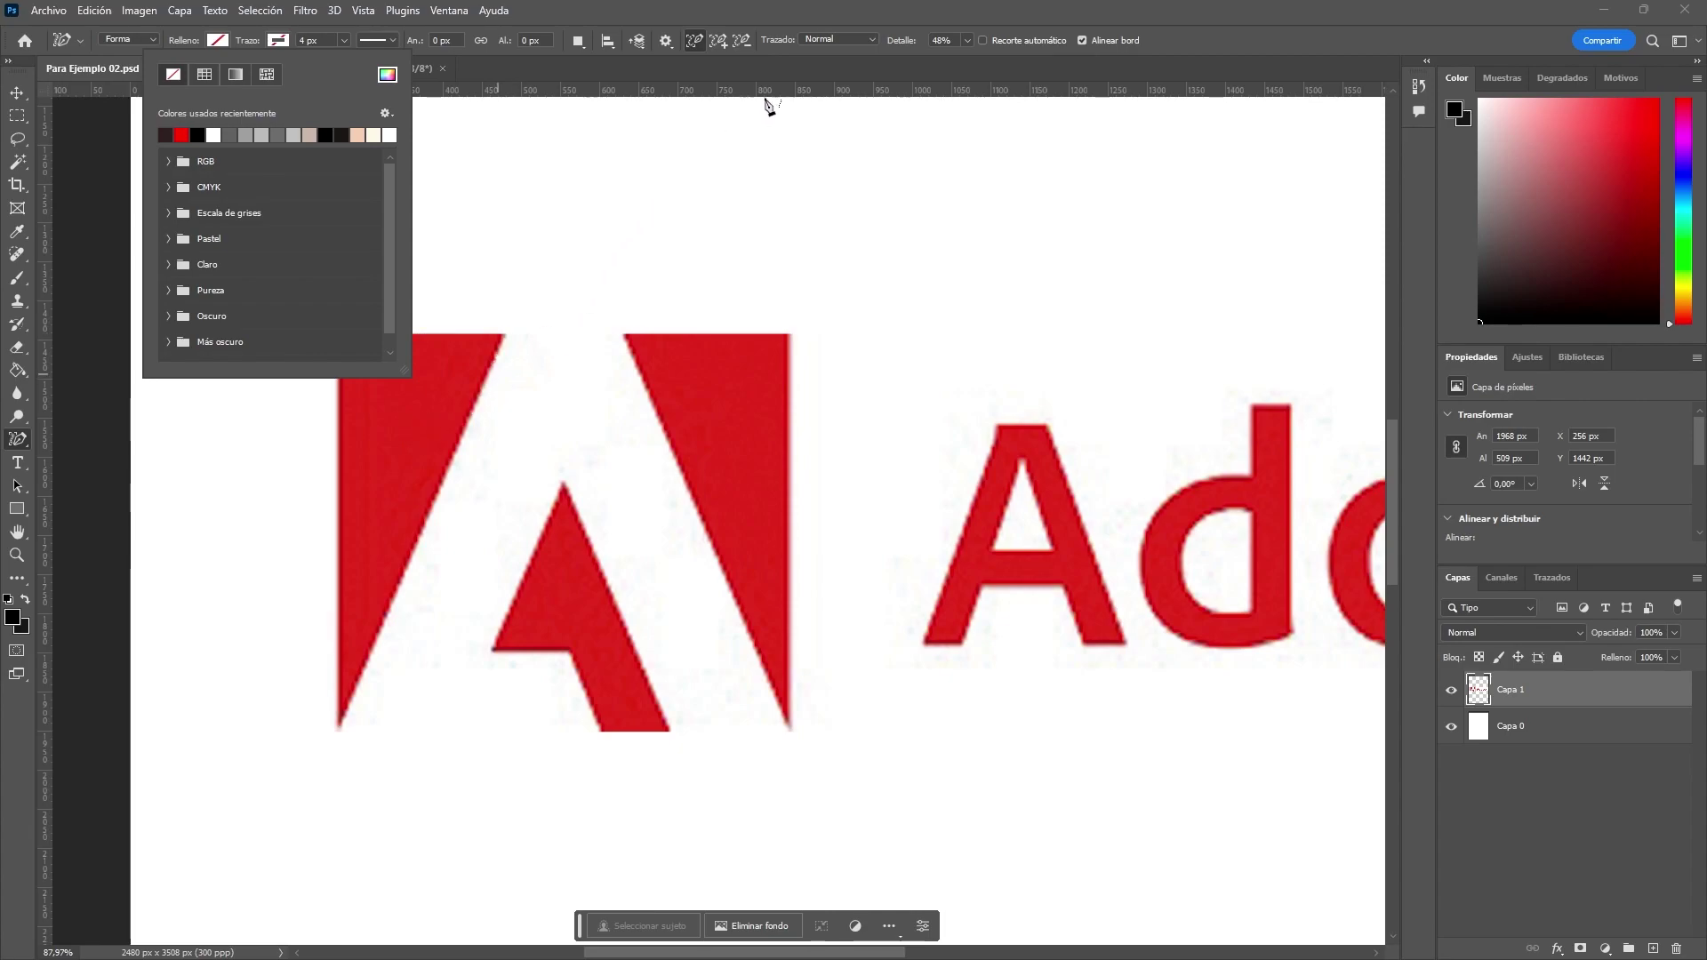
{"action": "left_click", "coordinate": [898, 12]}
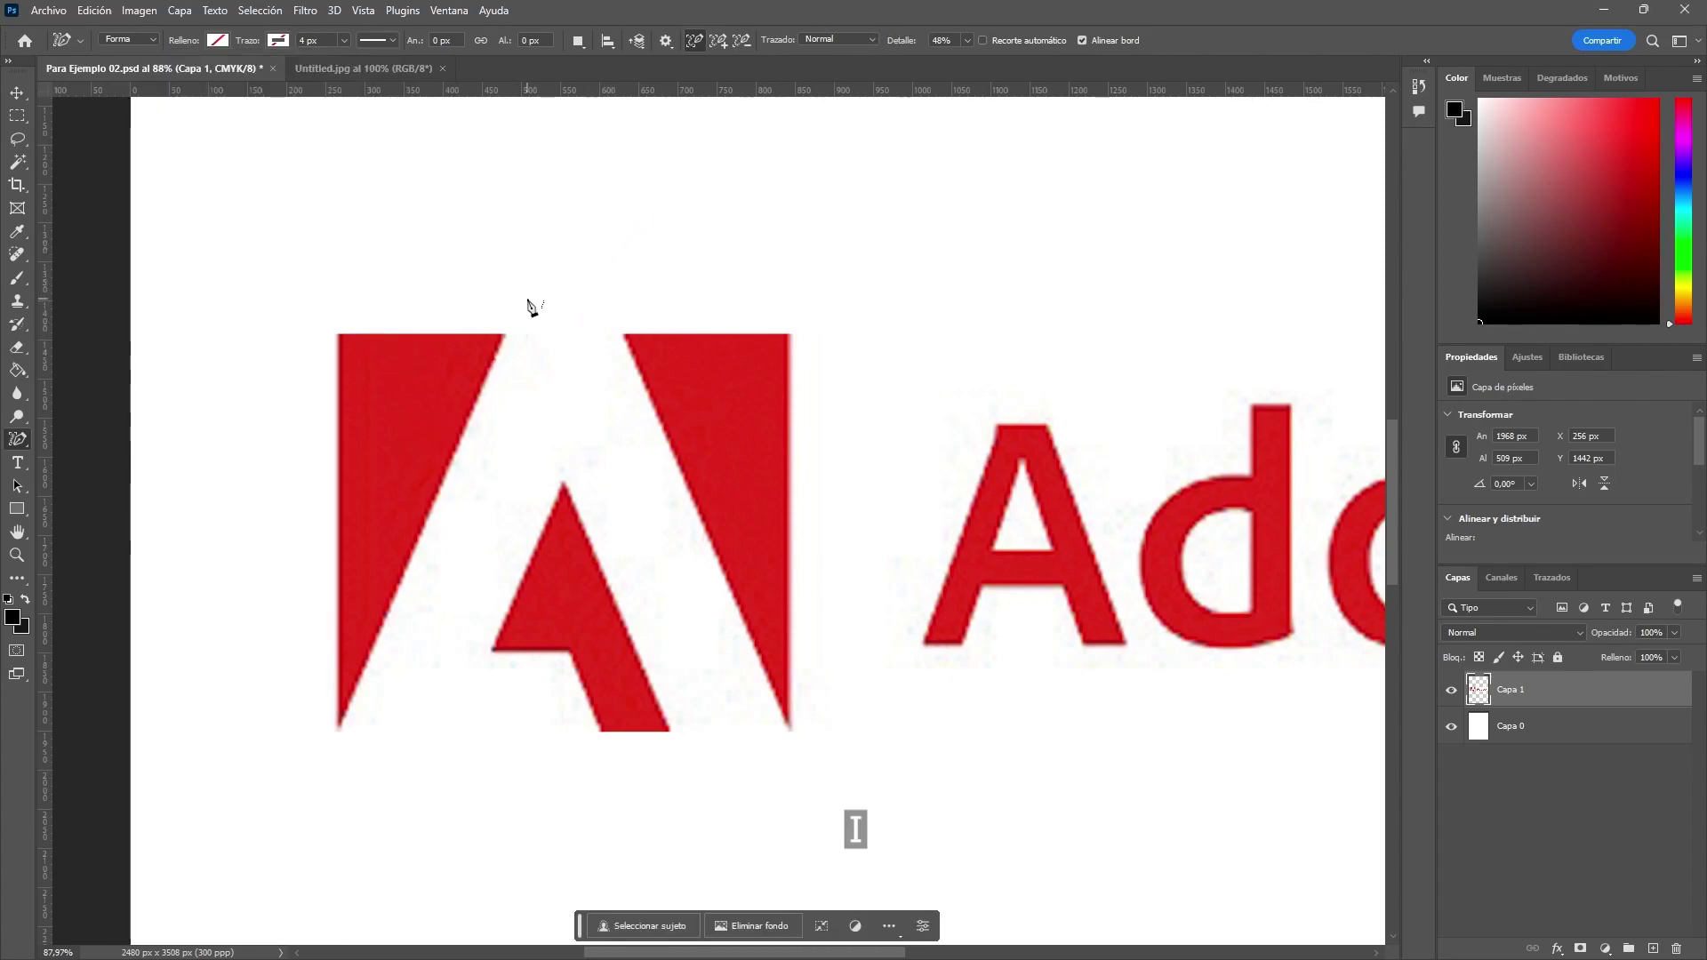
Step: Sample the logo's red with the eyedropper and make it the shape fill colour
{"action": "key", "text": "i"}
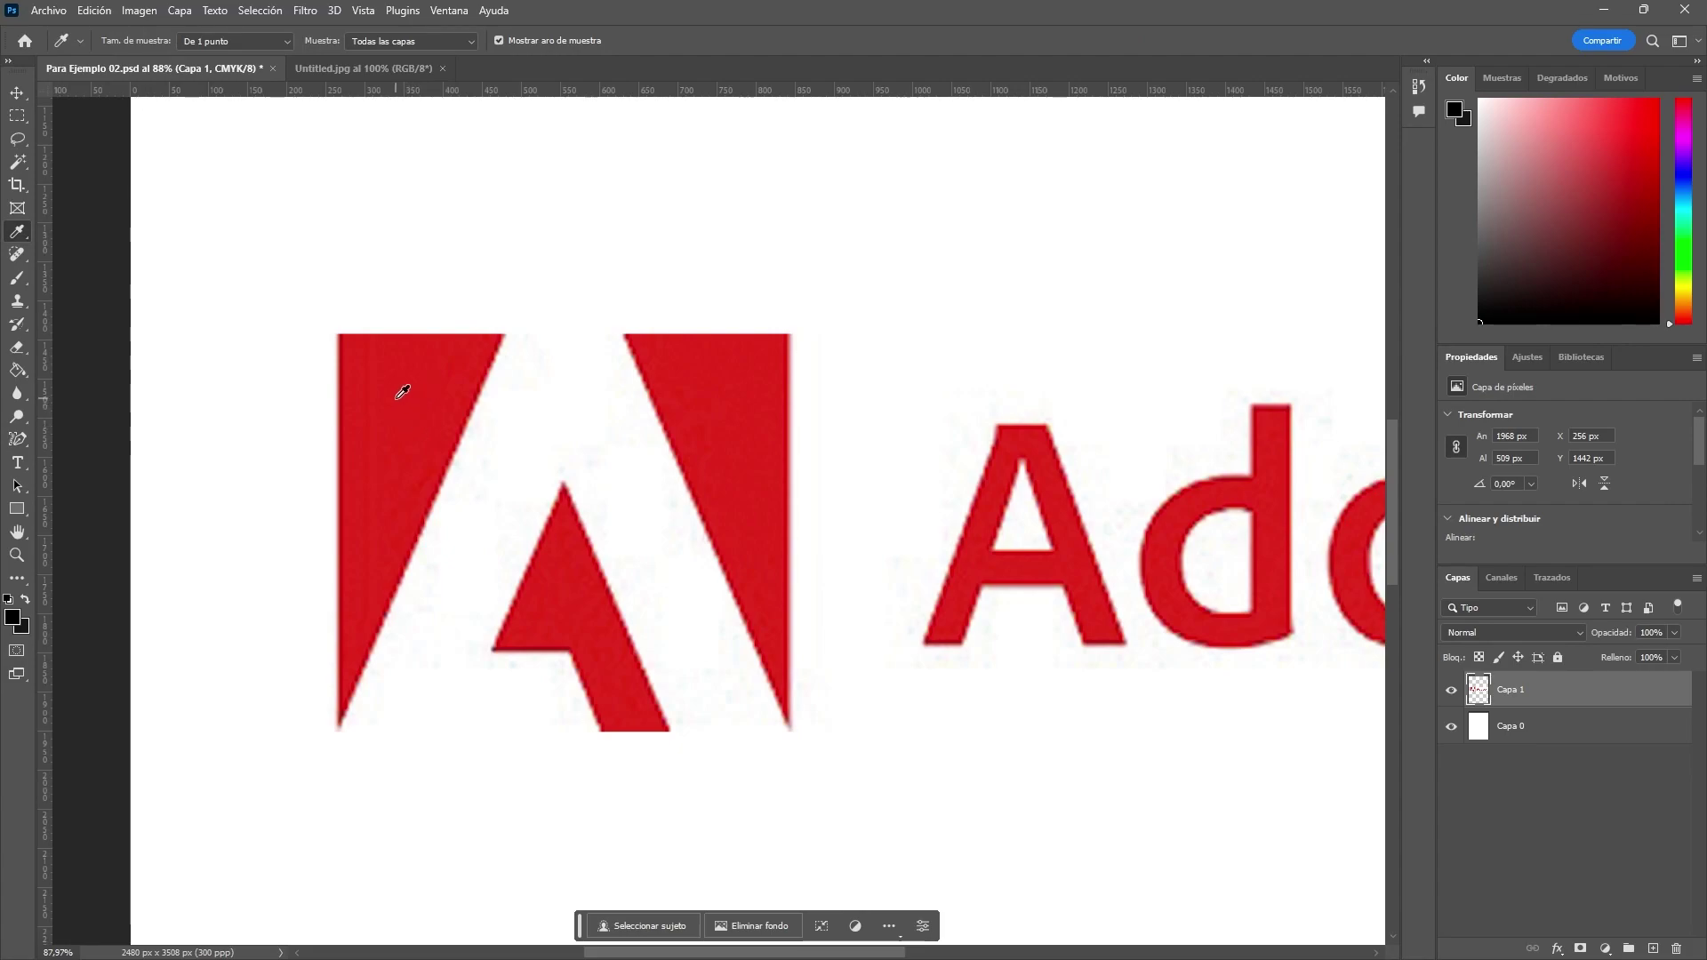
{"action": "left_click", "coordinate": [402, 392]}
{"action": "key", "text": "p"}
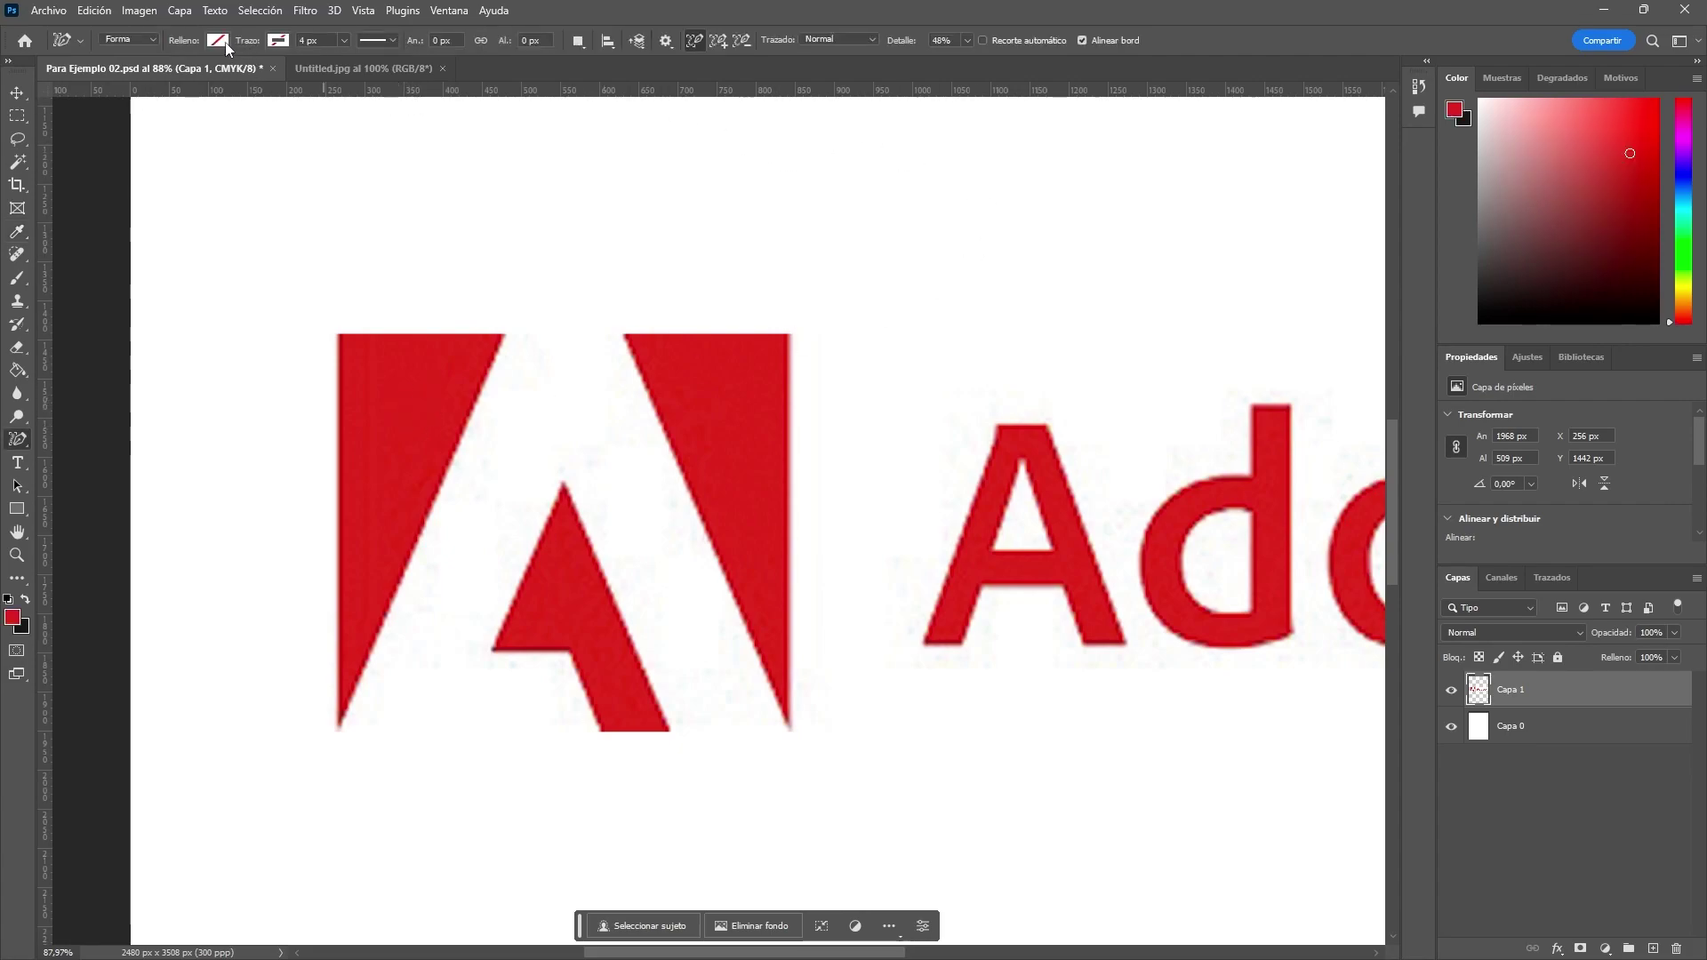
{"action": "left_click", "coordinate": [217, 42]}
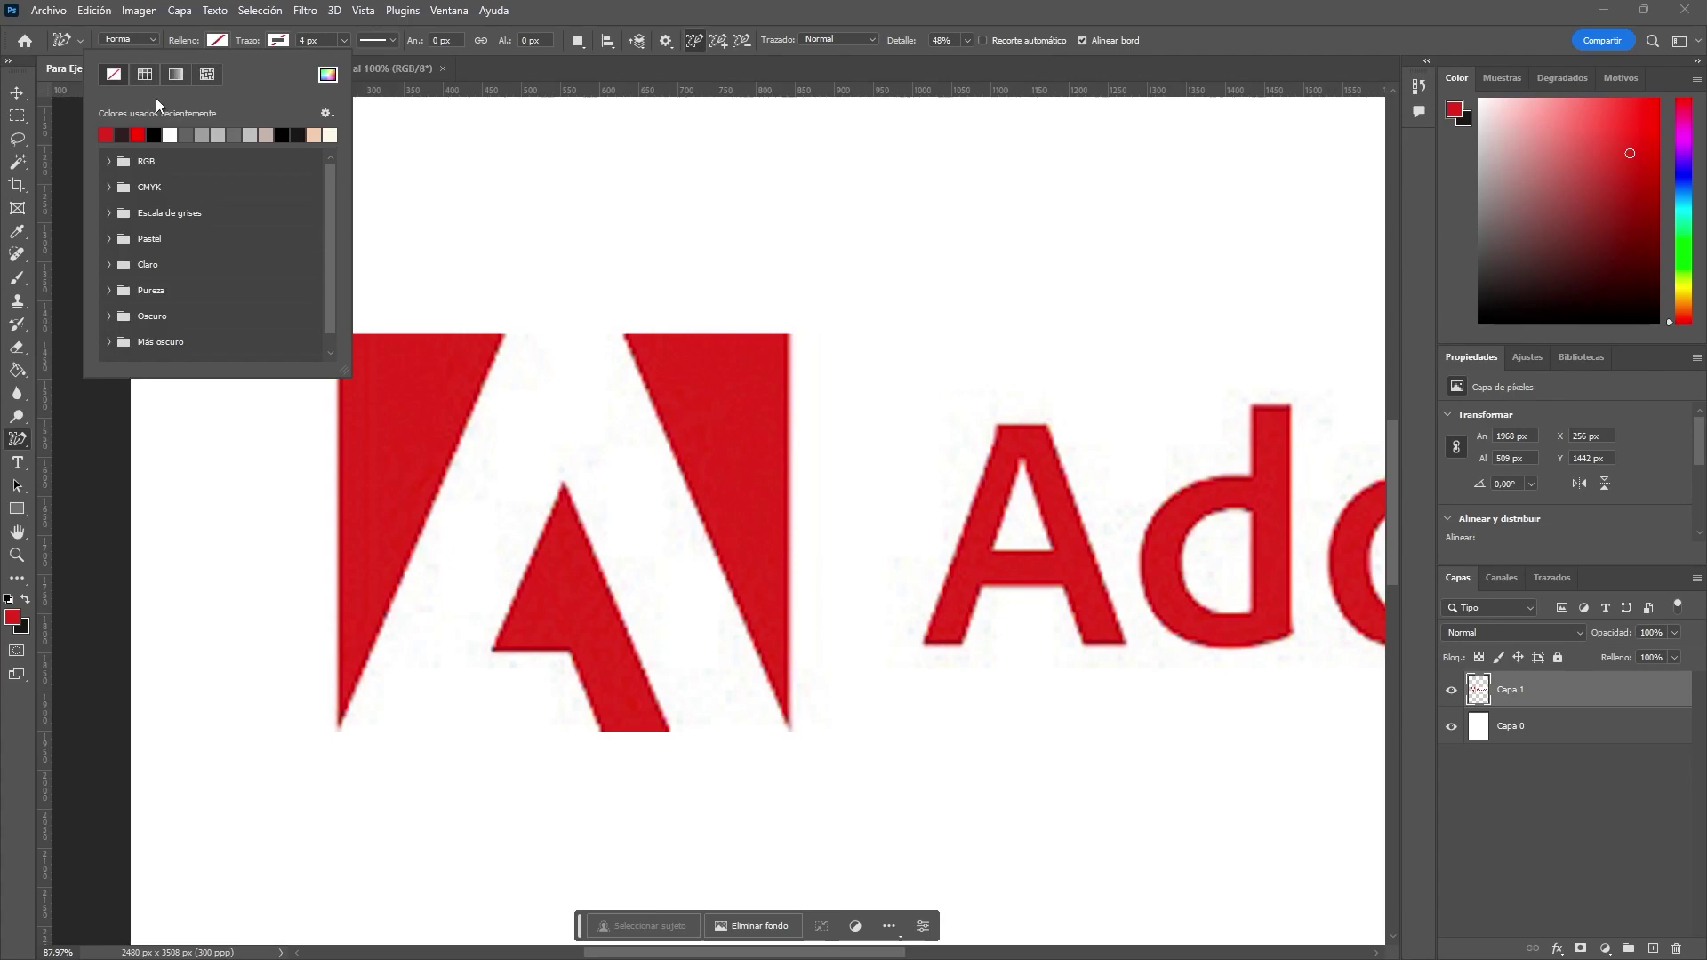
{"action": "left_click", "coordinate": [110, 133]}
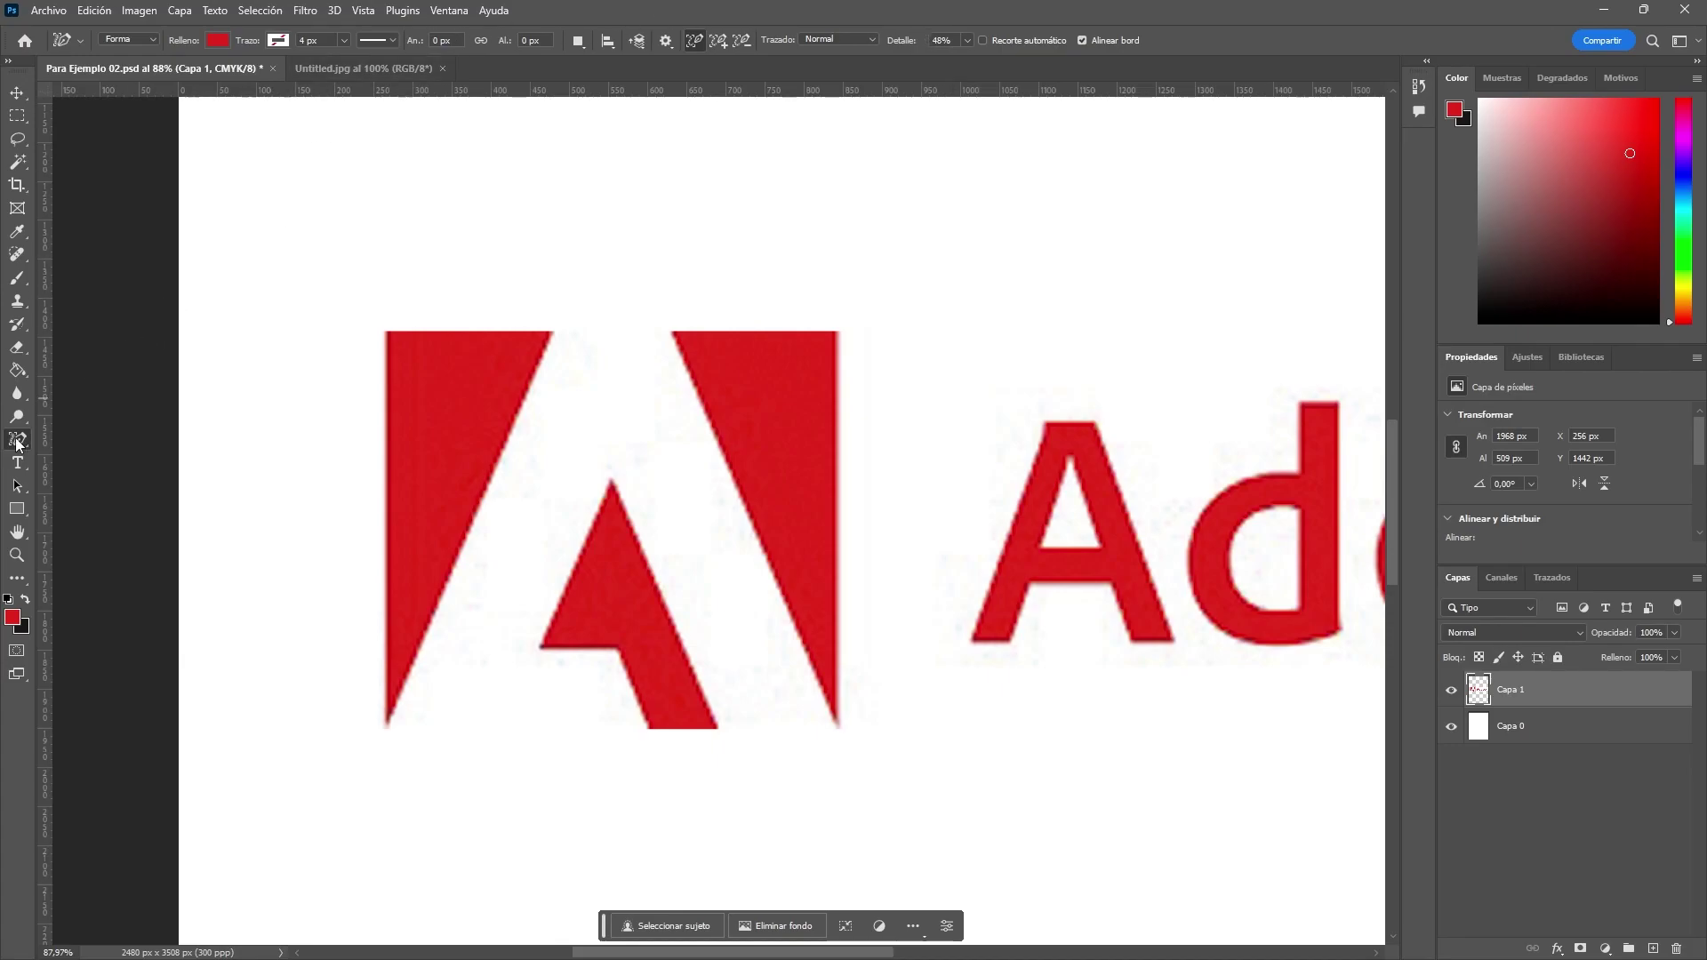
Step: Lower tracing Detail to 34% and set the path operation to Combine
{"action": "left_click", "coordinate": [967, 40]}
{"action": "mouse_move", "coordinate": [969, 59]}
{"action": "left_mouse_down"}
{"action": "mouse_move", "coordinate": [927, 62]}
{"action": "mouse_move", "coordinate": [973, 63]}
{"action": "left_mouse_up"}
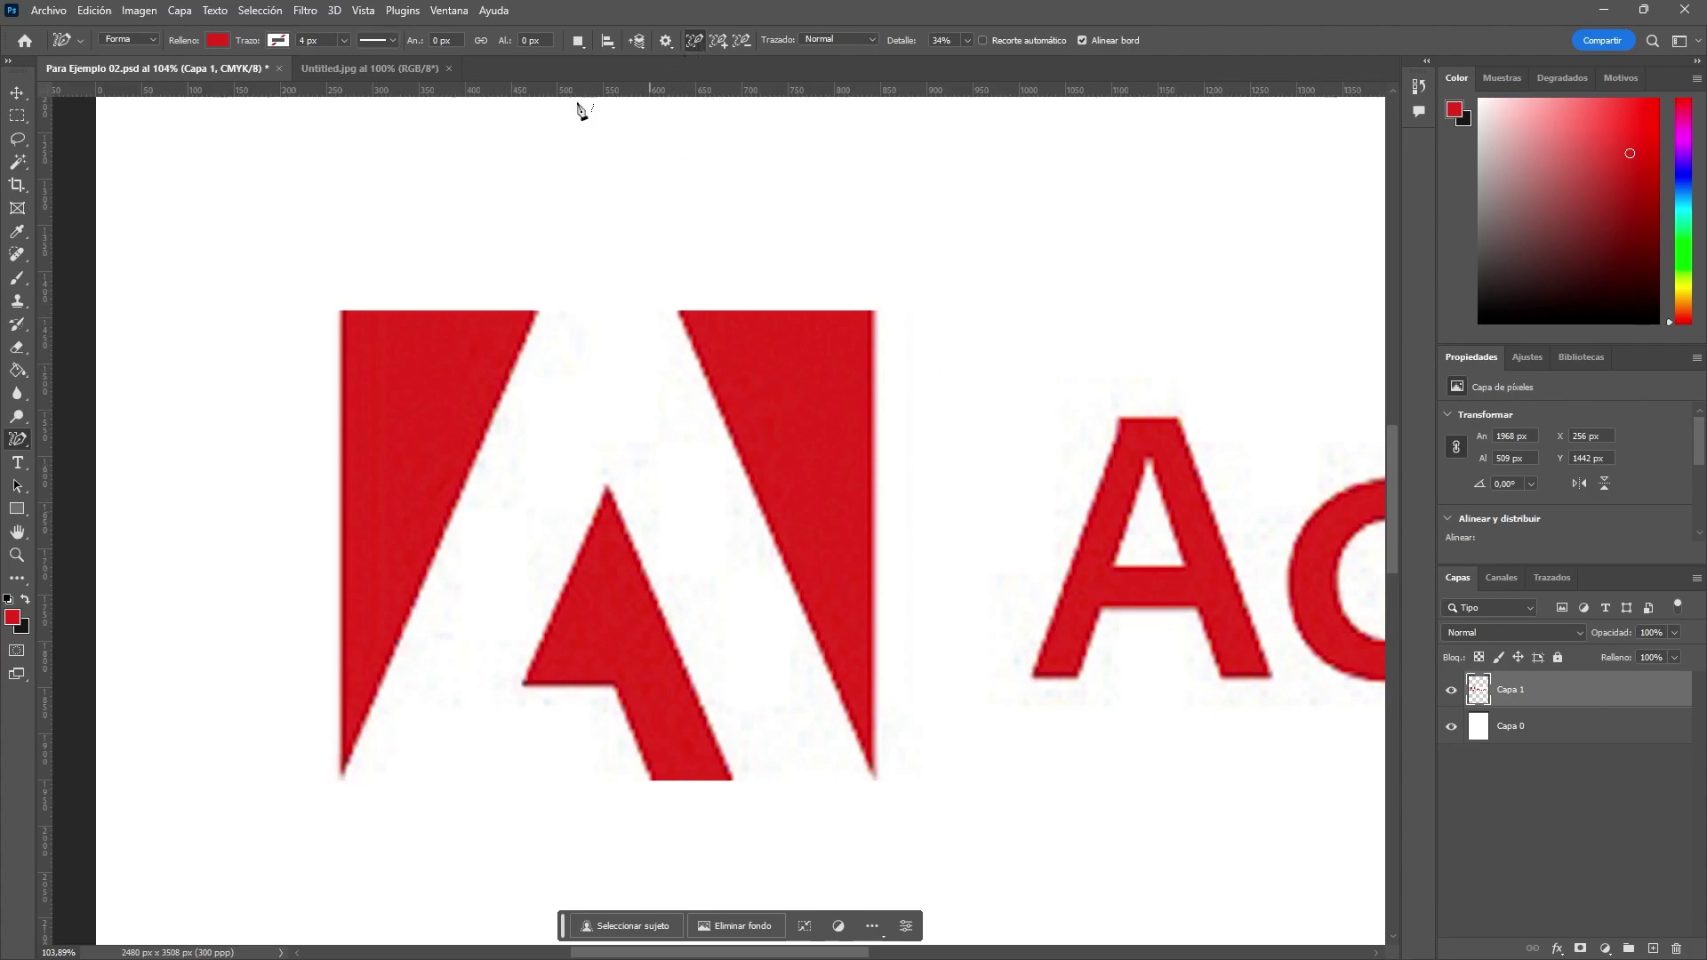
{"action": "left_click", "coordinate": [718, 48]}
Step: Trace the left red triangle's edges into the new Forma 1 shape layer
{"action": "left_click", "coordinate": [447, 320]}
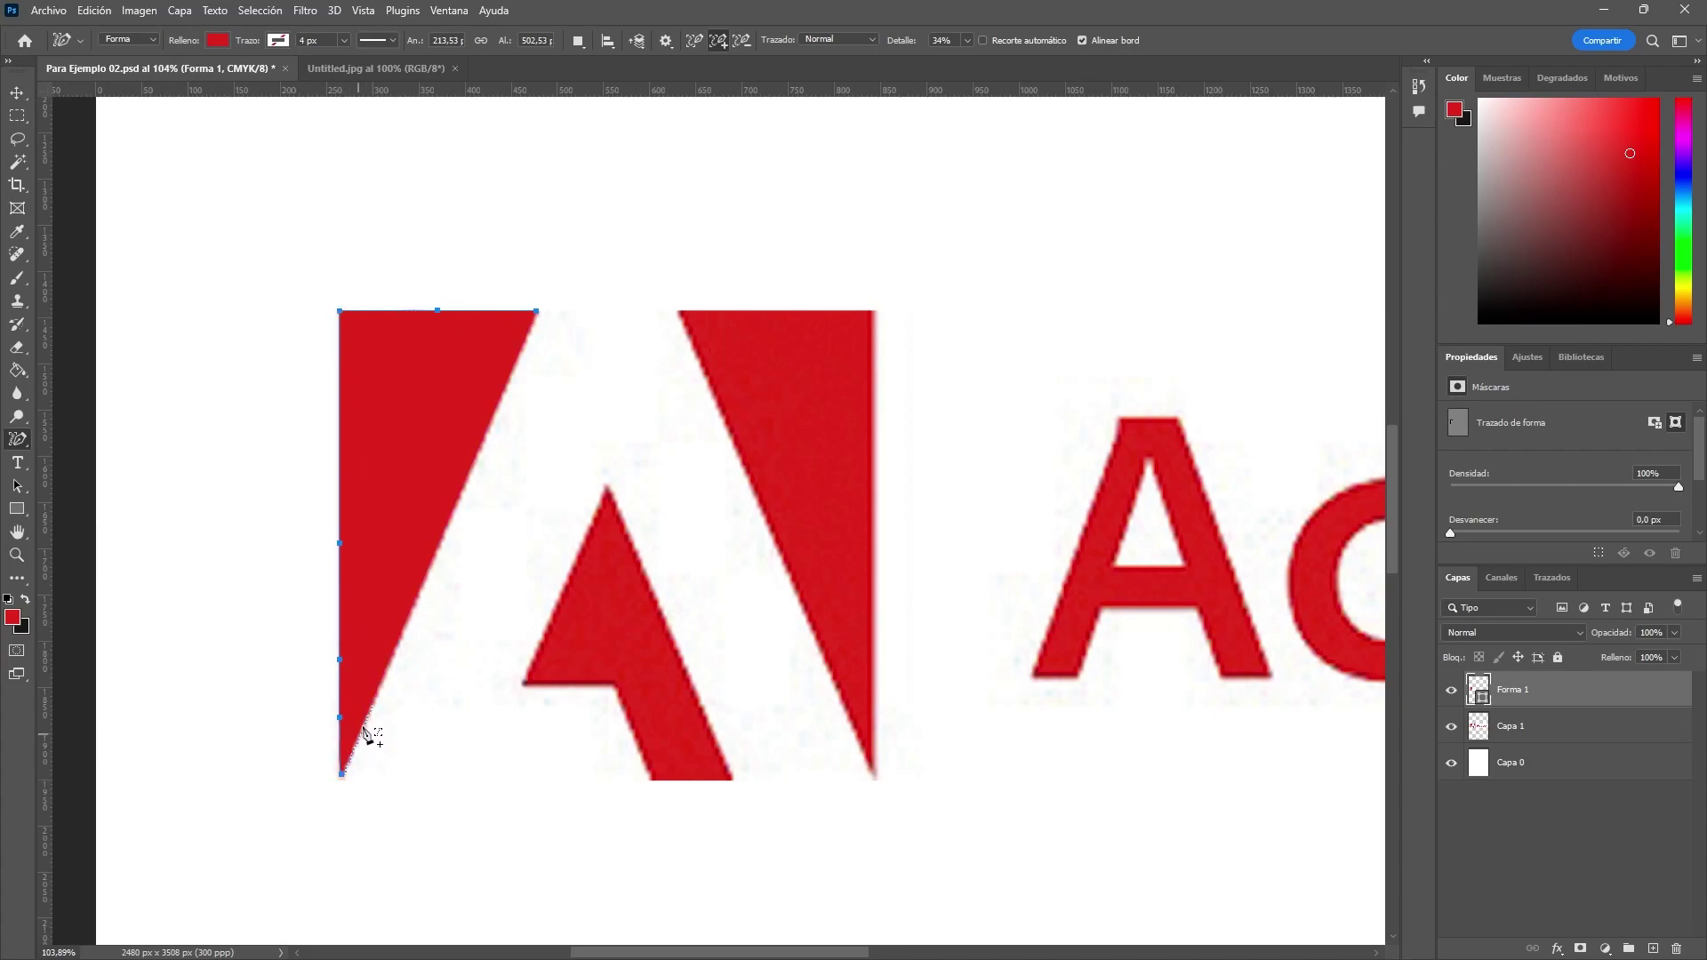
{"action": "left_click", "coordinate": [463, 496]}
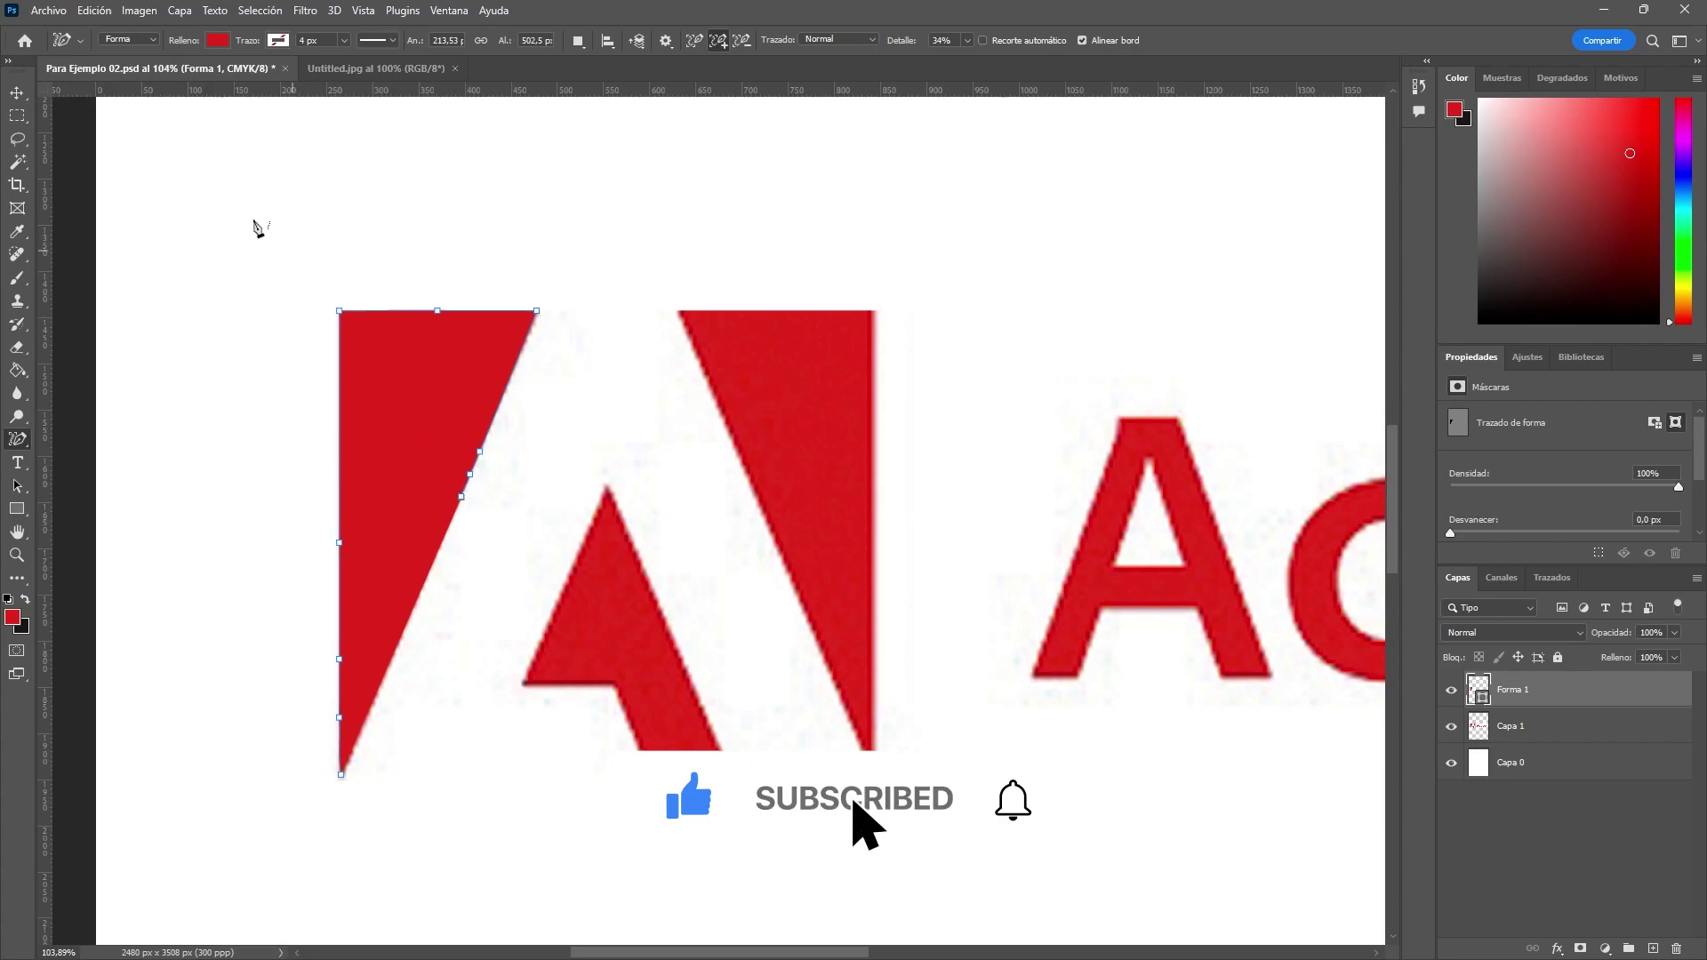
{"action": "key", "text": "m"}
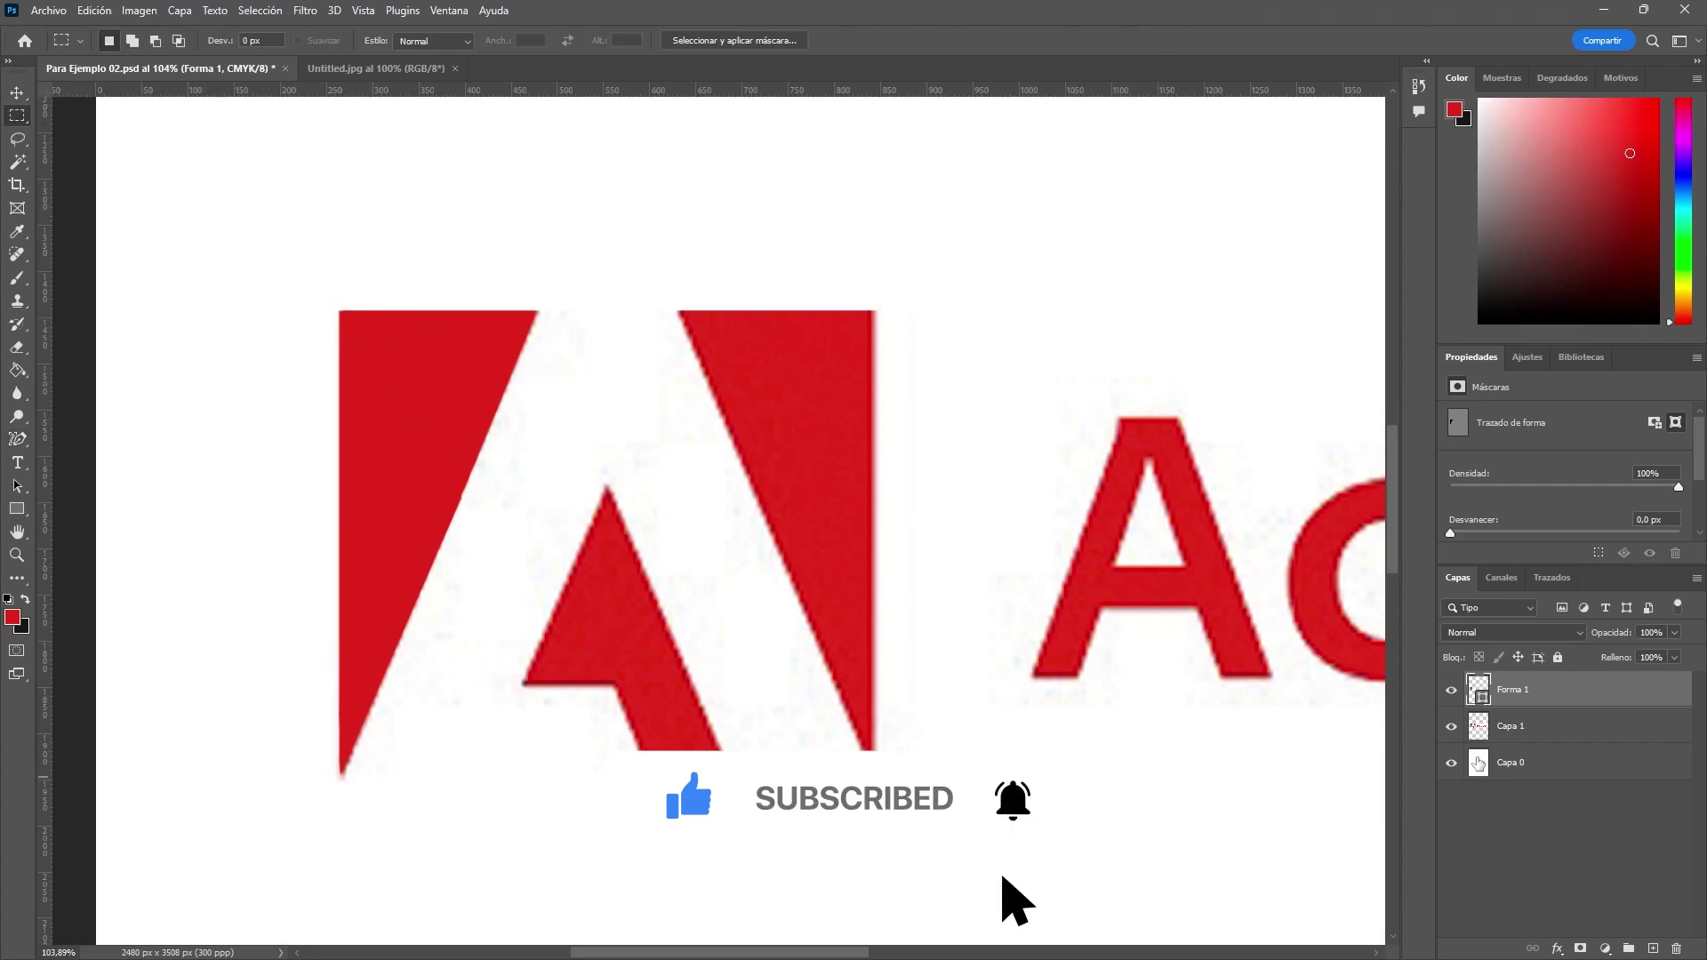
{"action": "left_click", "coordinate": [1451, 728]}
{"action": "scroll", "coordinate": [1210, 692], "scroll_direction": "down", "scroll_amount": 2}
{"action": "scroll", "coordinate": [1161, 677], "scroll_direction": "down", "scroll_amount": 1}
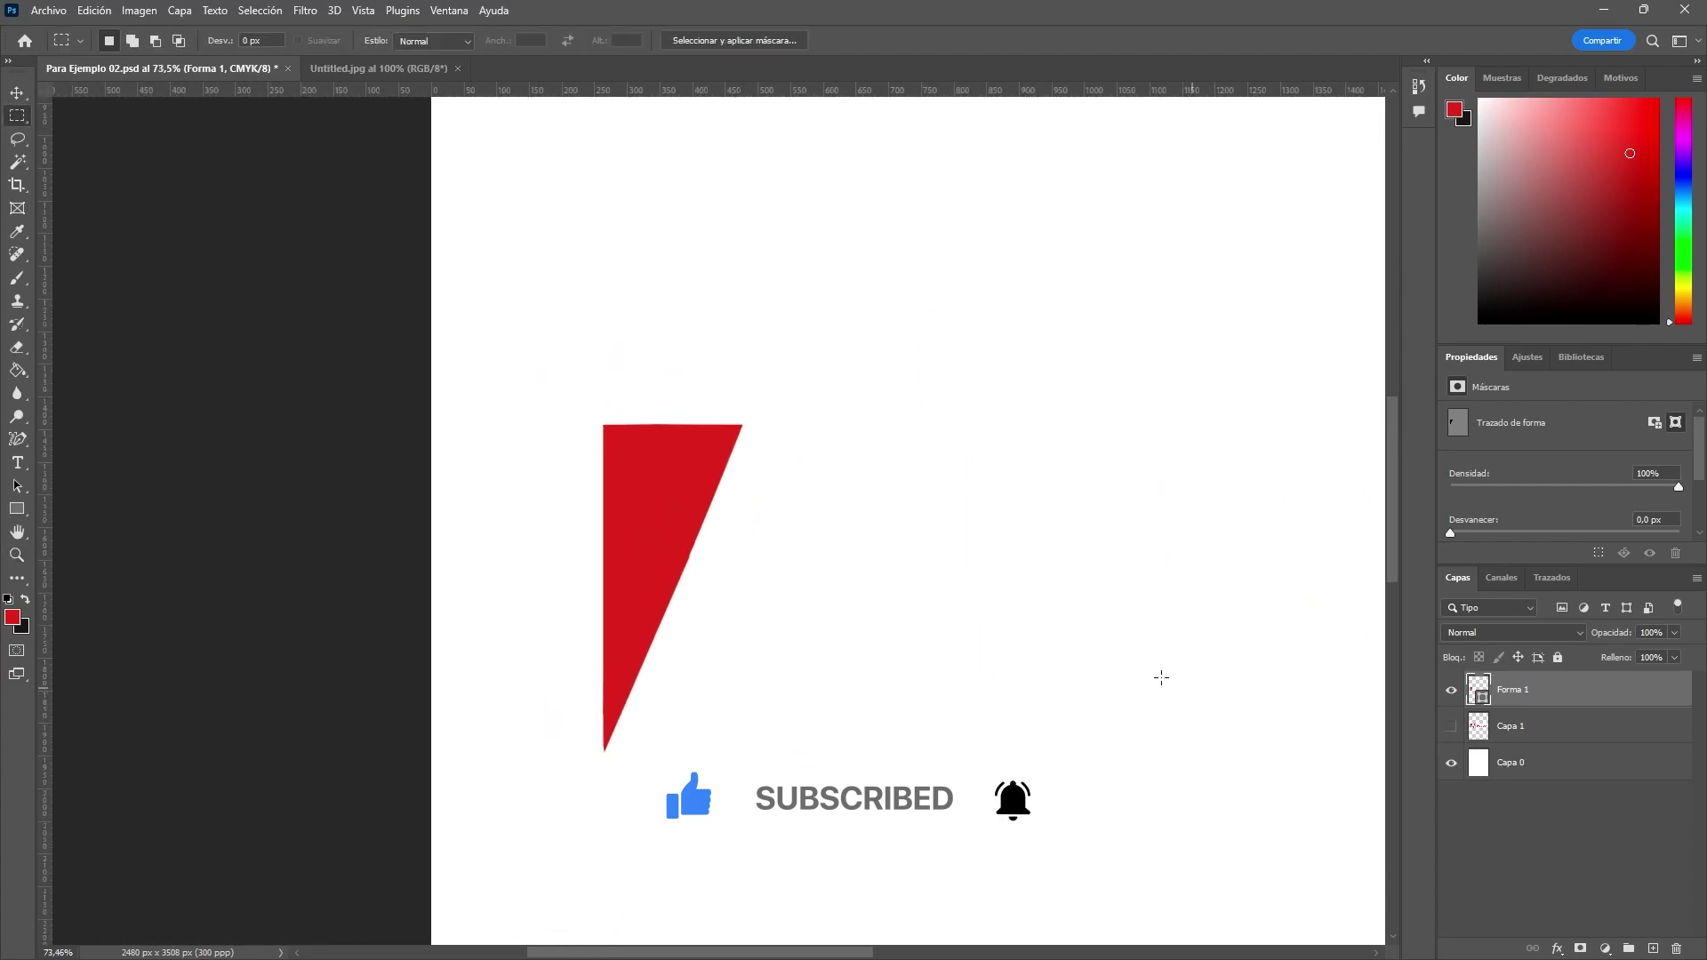
{"action": "left_click", "coordinate": [1452, 691]}
{"action": "left_click", "coordinate": [1452, 692]}
{"action": "left_click", "coordinate": [1452, 692]}
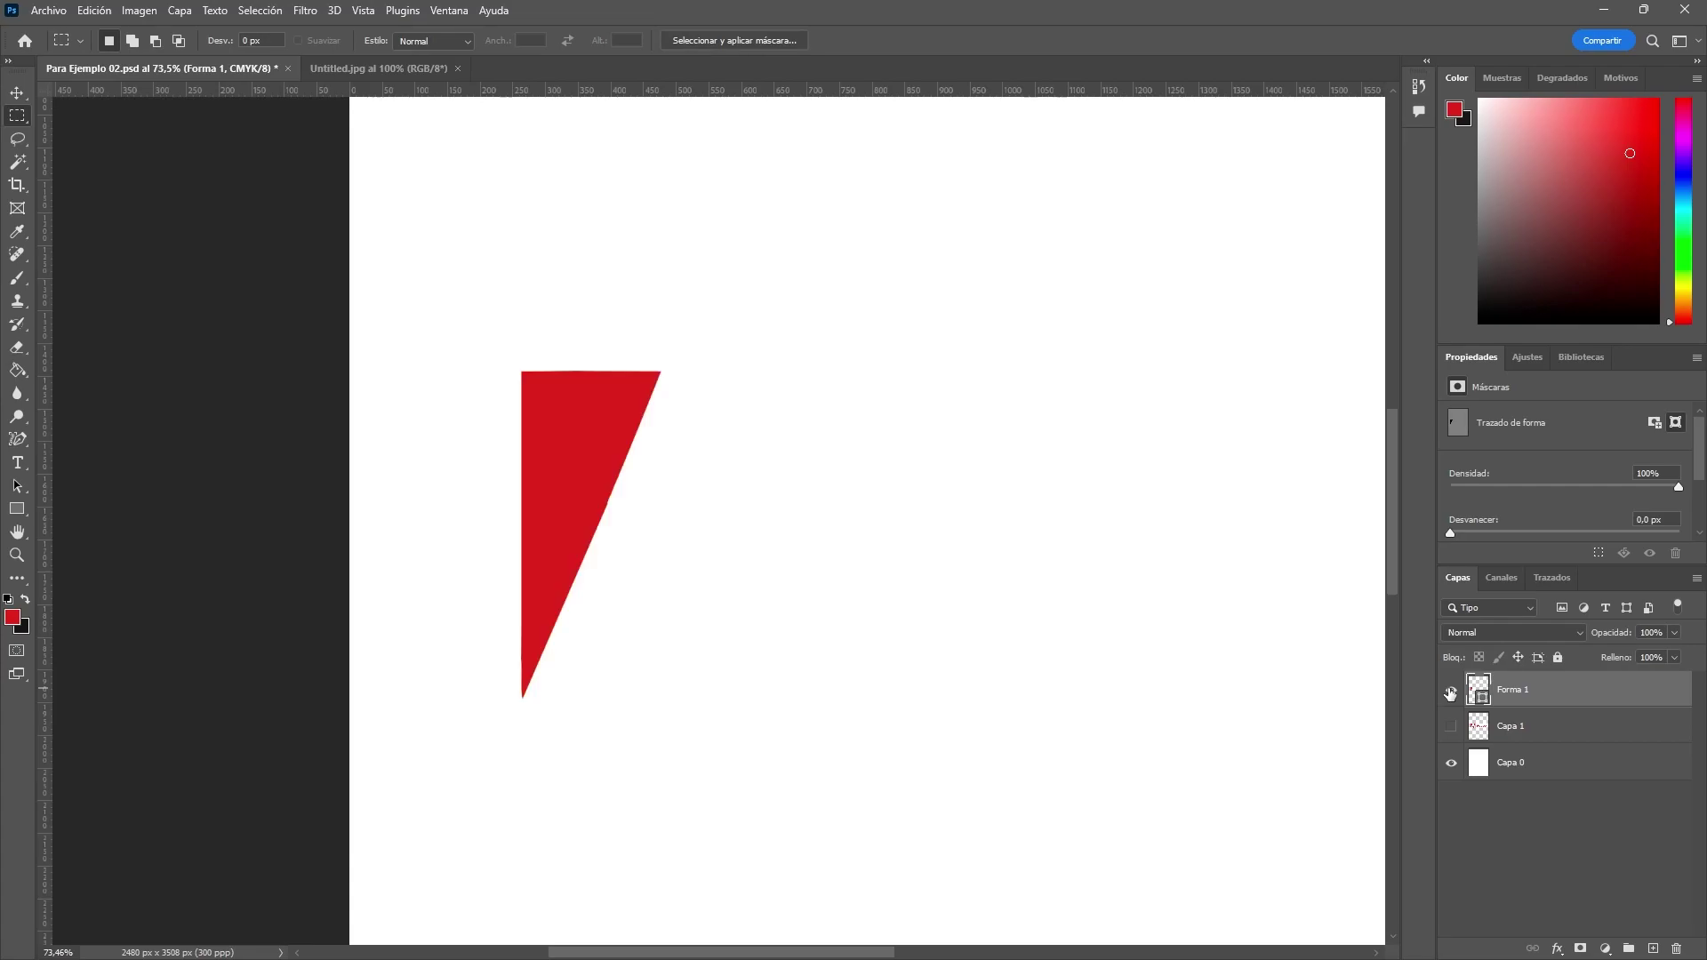
{"action": "left_click", "coordinate": [1452, 728]}
{"action": "scroll", "coordinate": [726, 524], "scroll_direction": "up", "scroll_amount": 2}
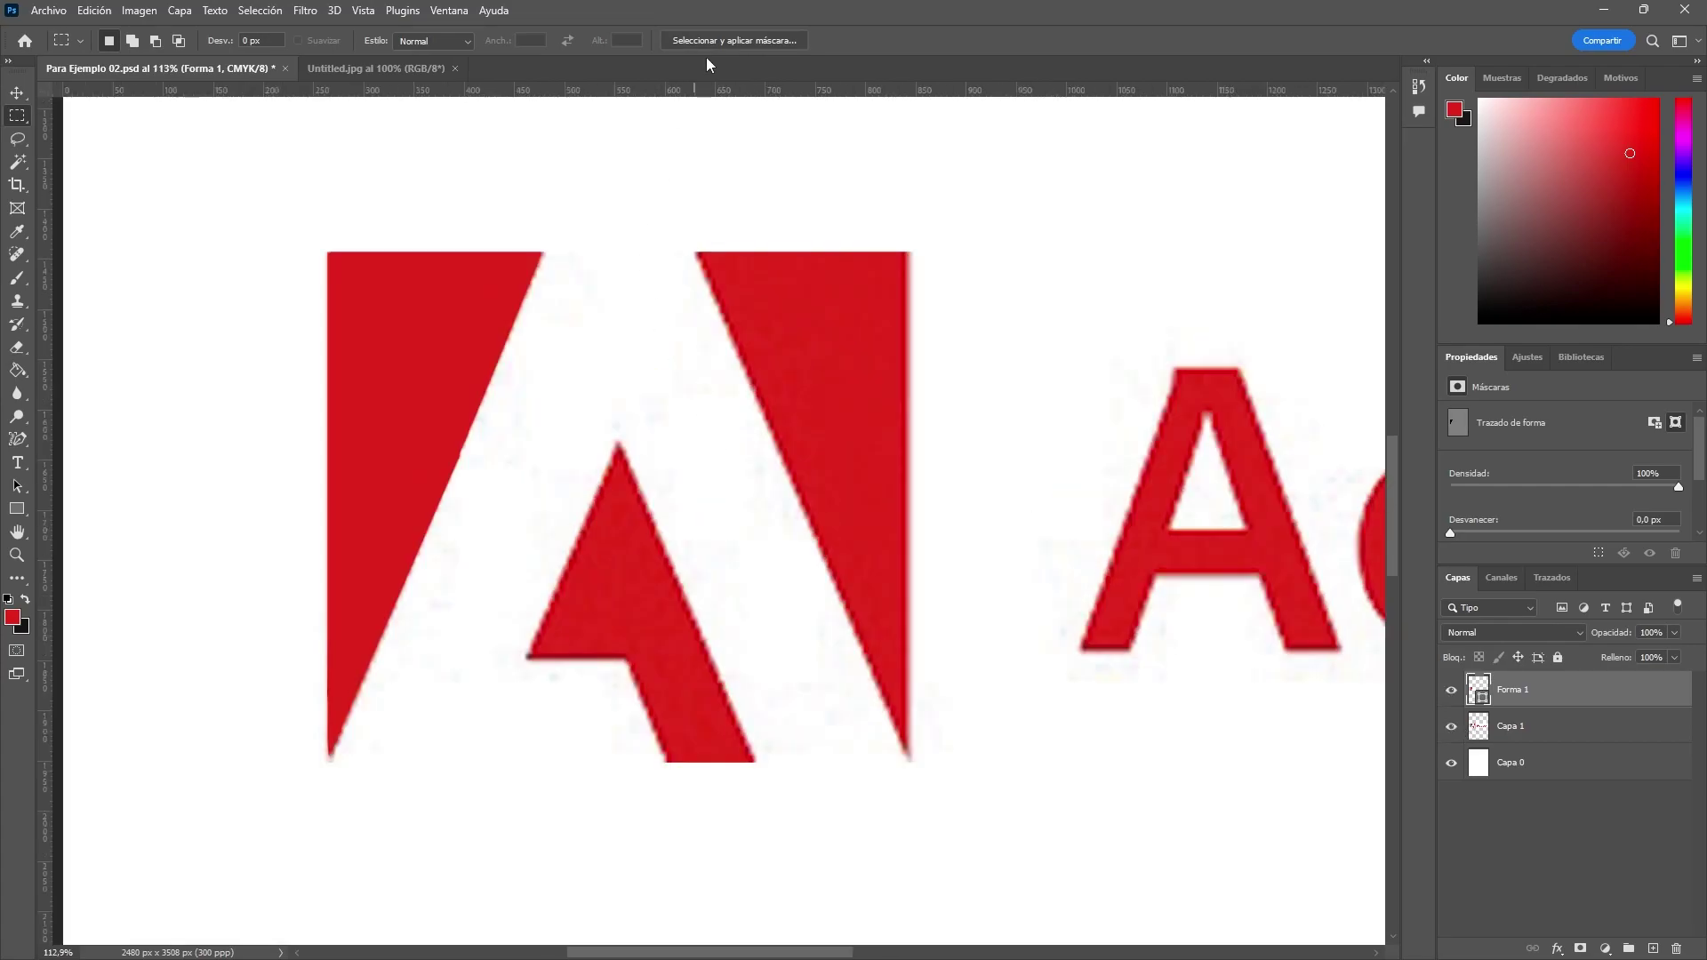
Step: Trace the small inner wedge as Forma 2, then start Forma 3 at the right triangle's top-left corner
{"action": "left_click", "coordinate": [17, 439]}
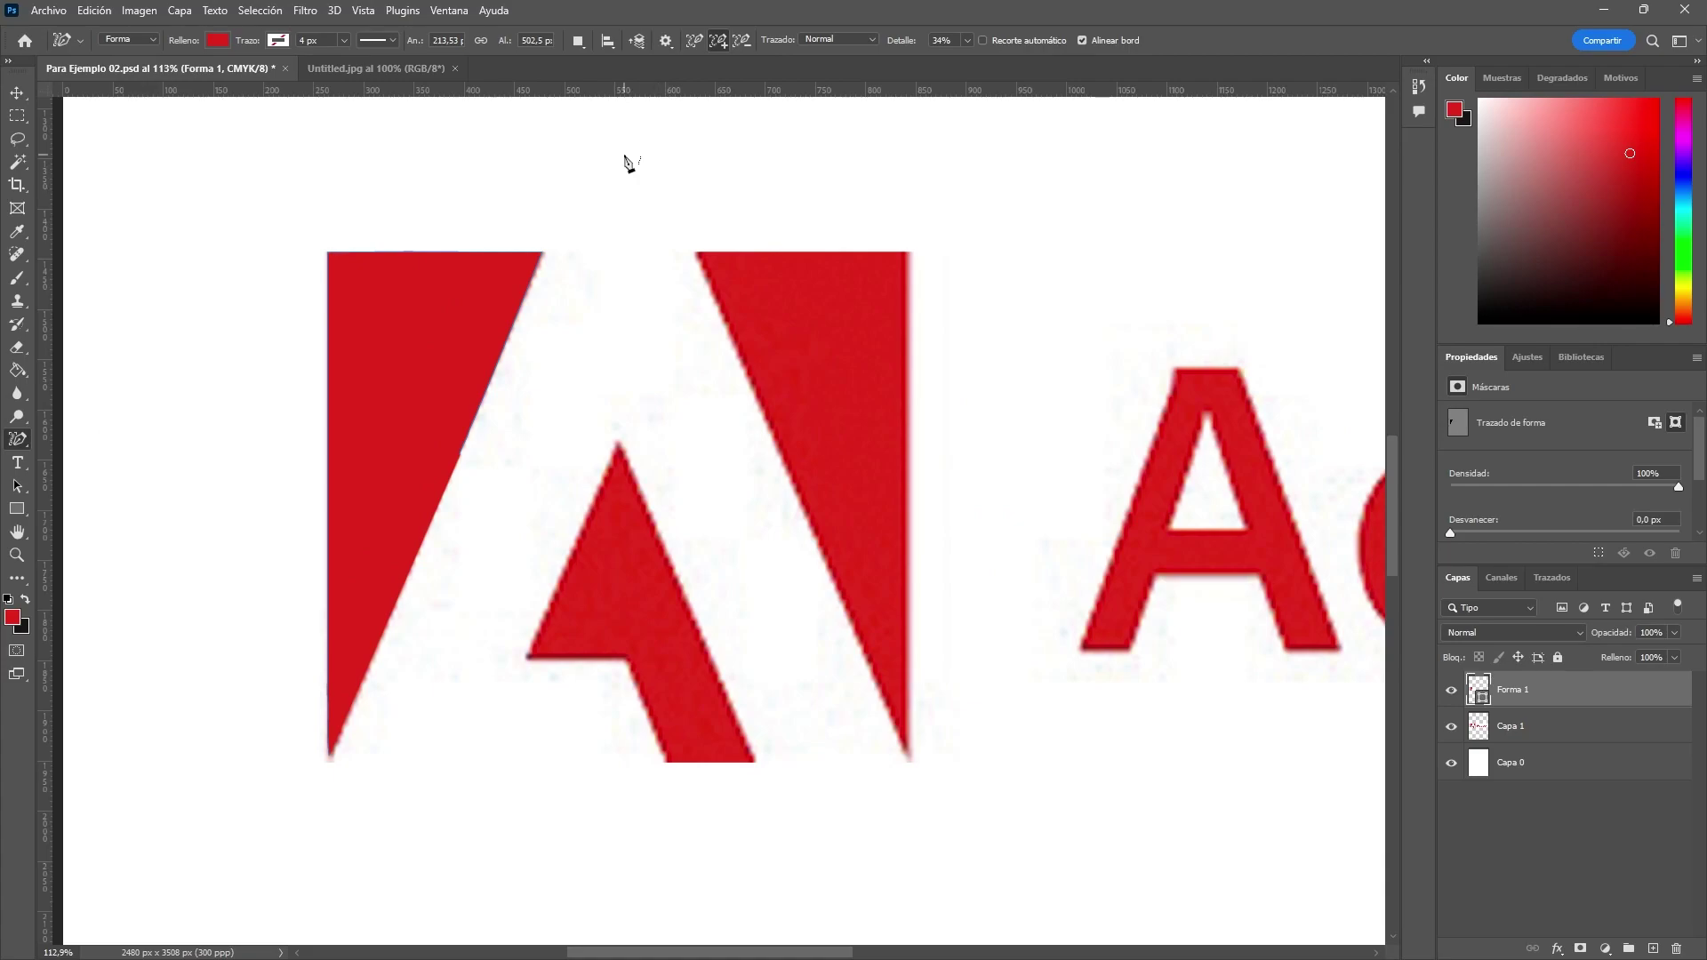
{"action": "left_click", "coordinate": [623, 449]}
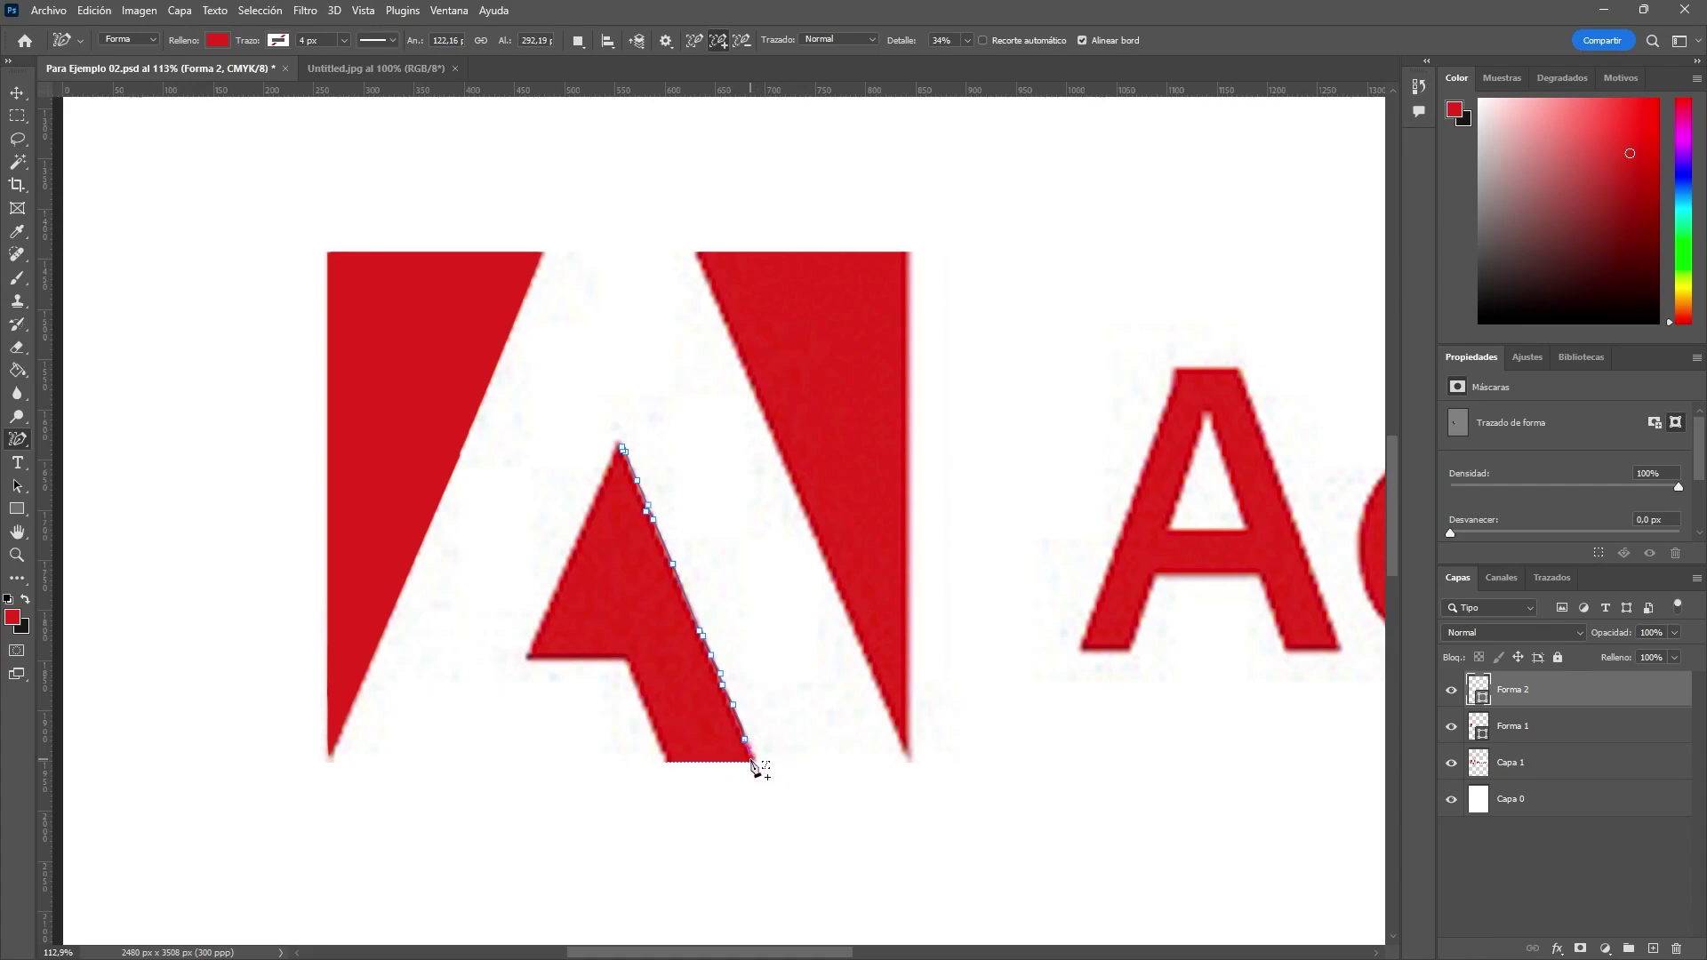
{"action": "double_click", "coordinate": [633, 660]}
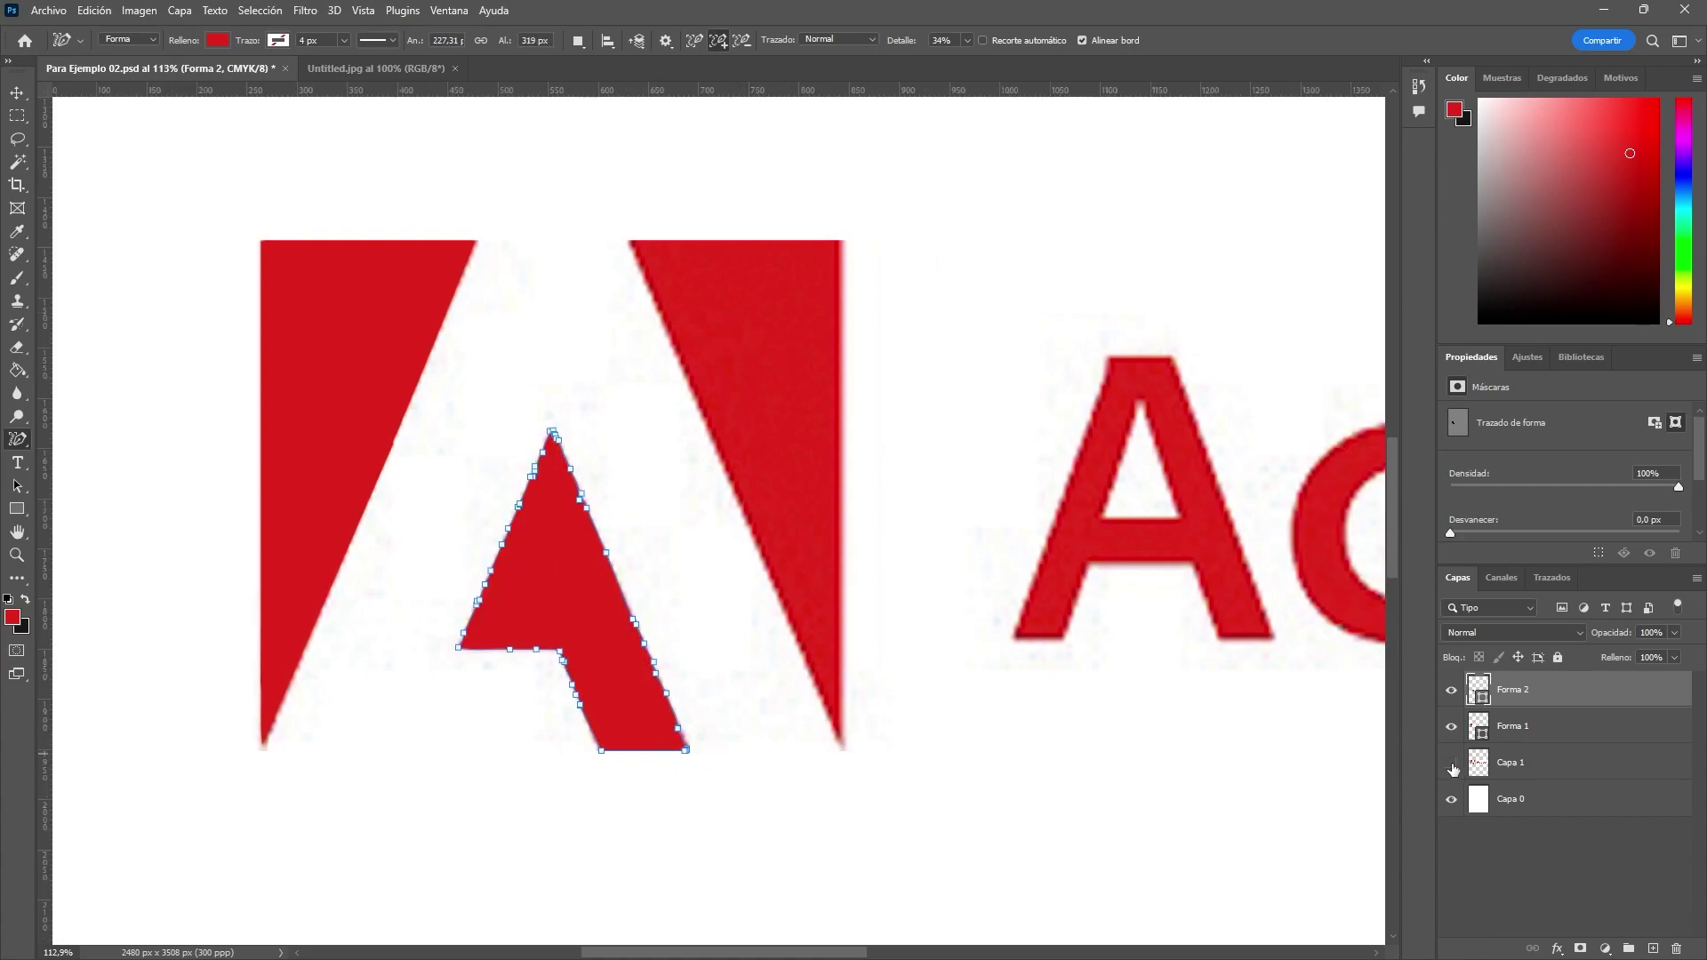
{"action": "left_click", "coordinate": [1452, 764]}
{"action": "left_click", "coordinate": [628, 241]}
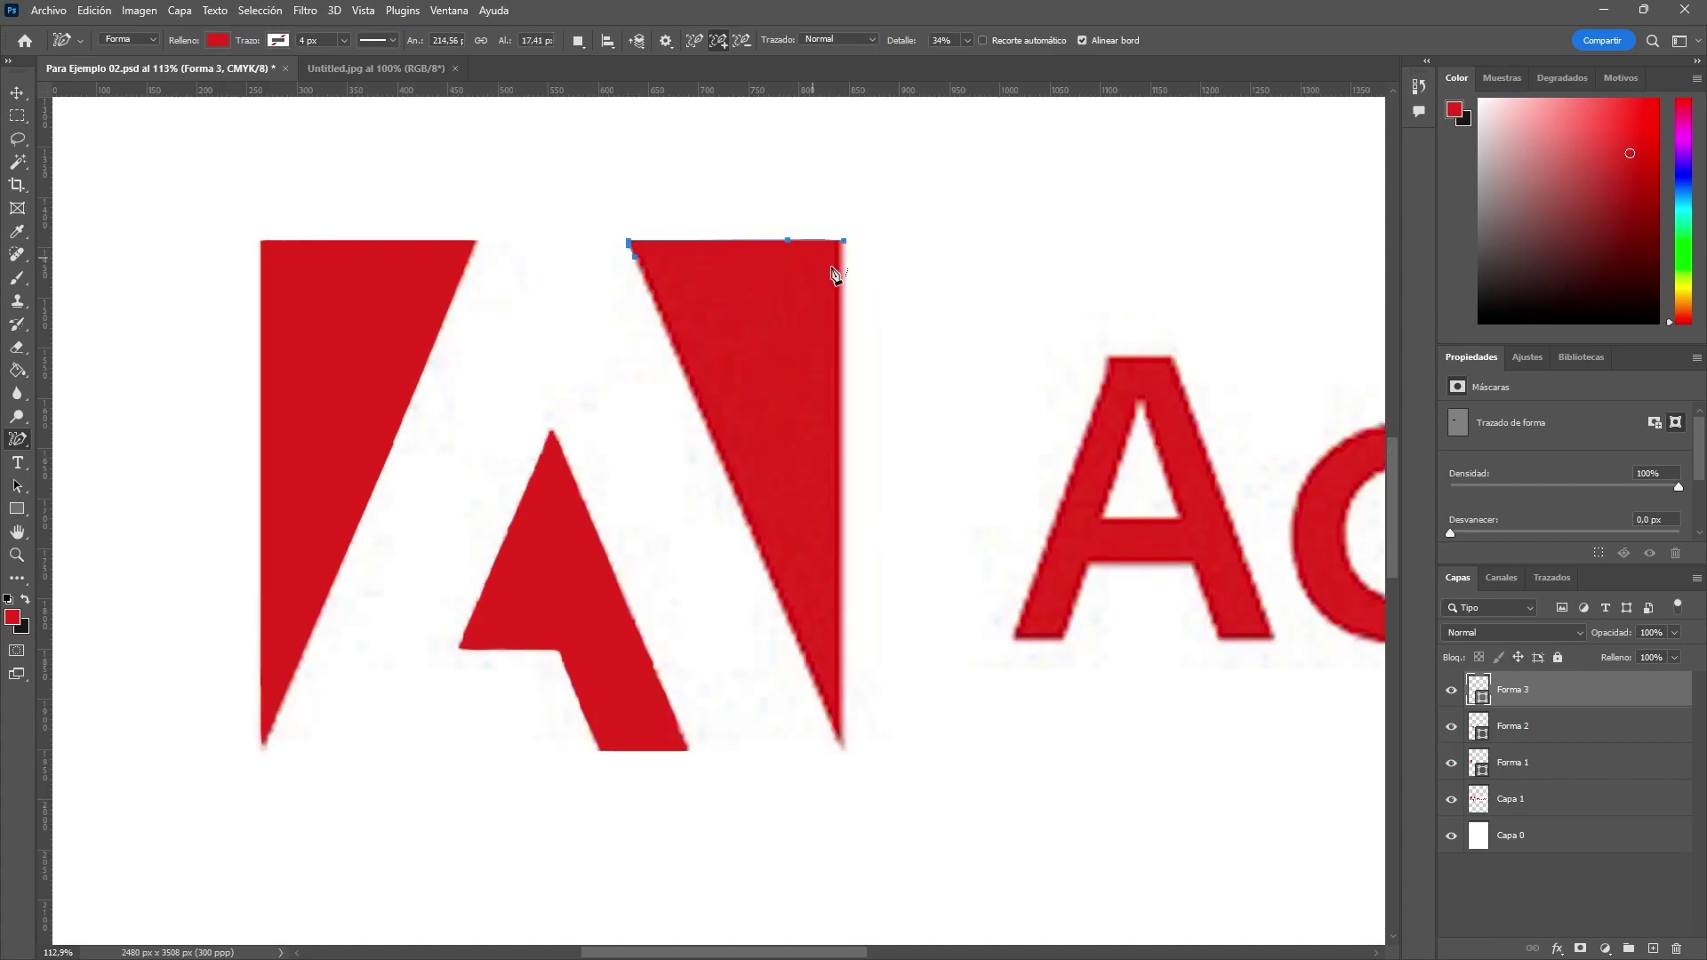
Step: Close the right triangle's path through its bottom corner as Forma 3, then hide Capa 1
{"action": "left_click", "coordinate": [844, 744]}
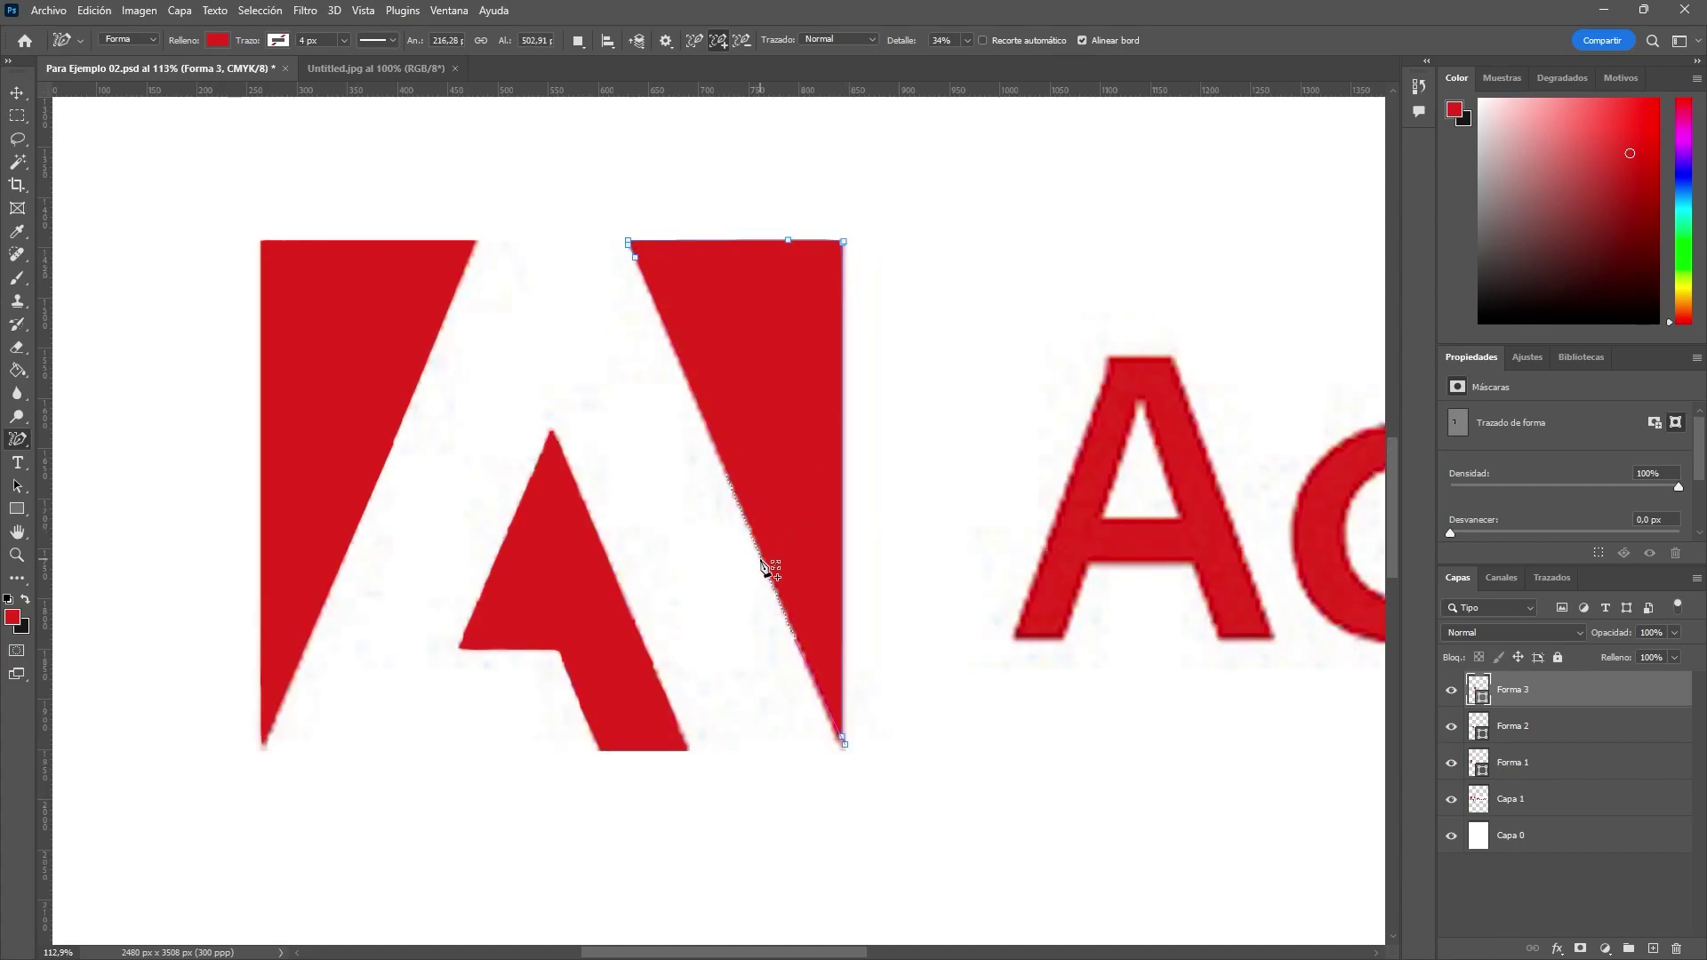
{"action": "left_click", "coordinate": [629, 243]}
{"action": "left_click", "coordinate": [1451, 798]}
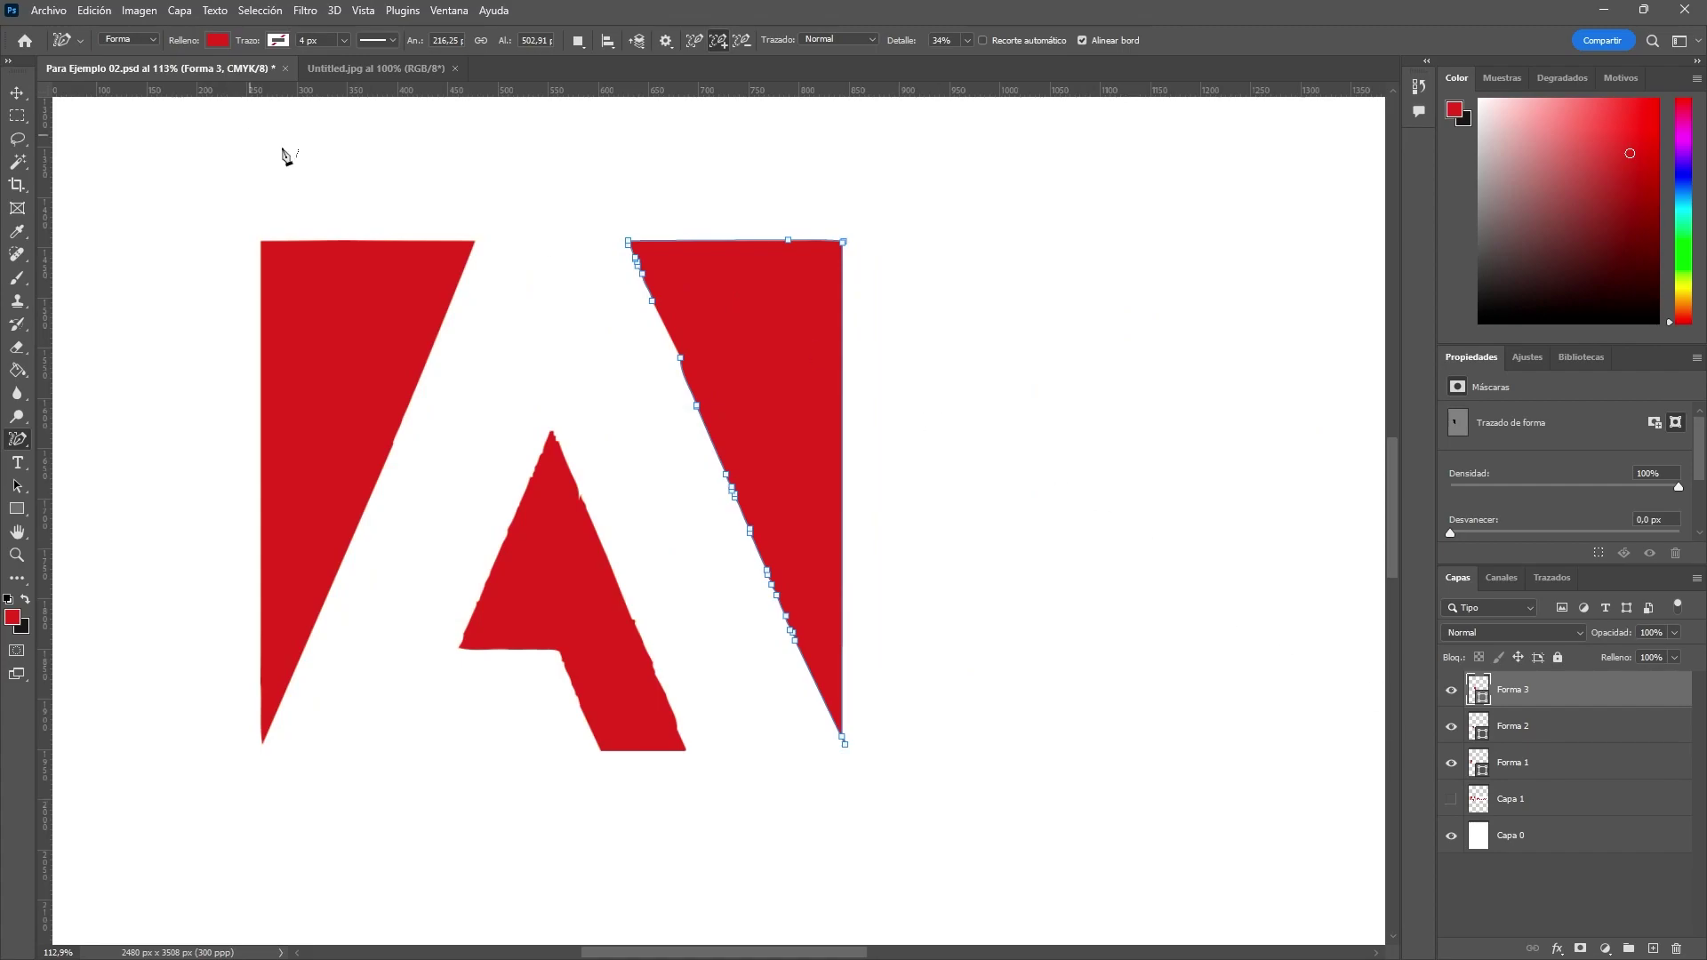
{"action": "scroll", "coordinate": [1156, 391], "scroll_direction": "down", "scroll_amount": 5}
{"action": "scroll", "coordinate": [844, 382], "scroll_direction": "right", "scroll_amount": 3}
{"action": "scroll", "coordinate": [905, 529], "scroll_direction": "right", "scroll_amount": 3}
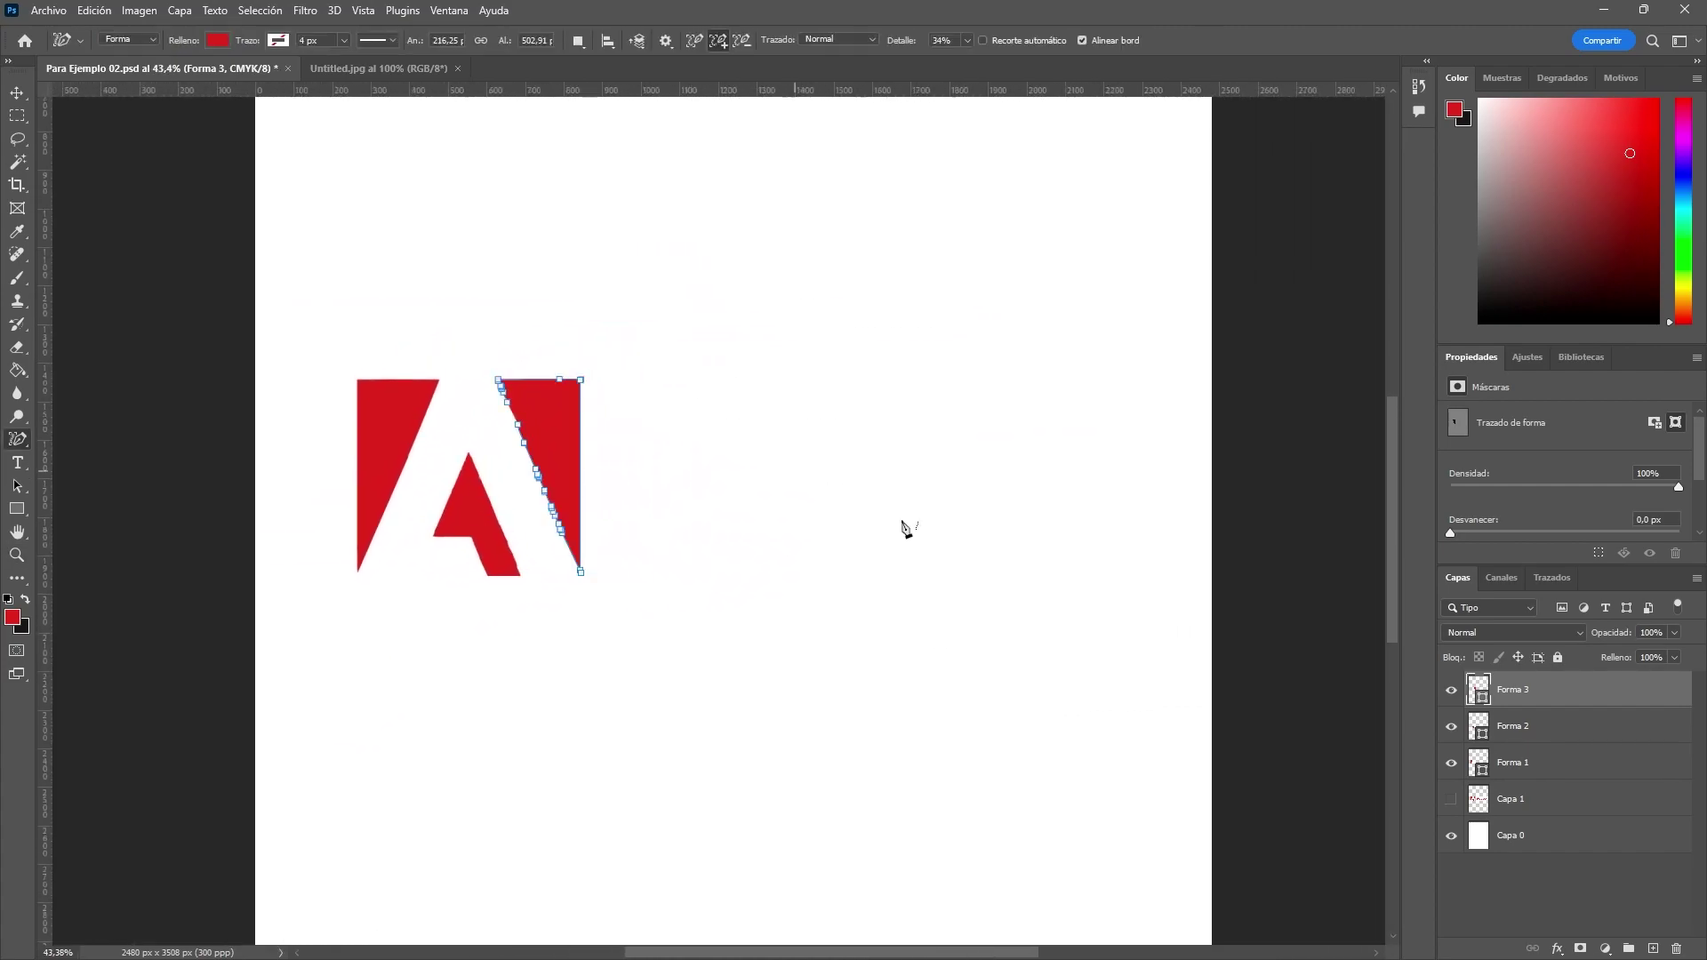
{"action": "mouse_move", "coordinate": [1520, 691]}
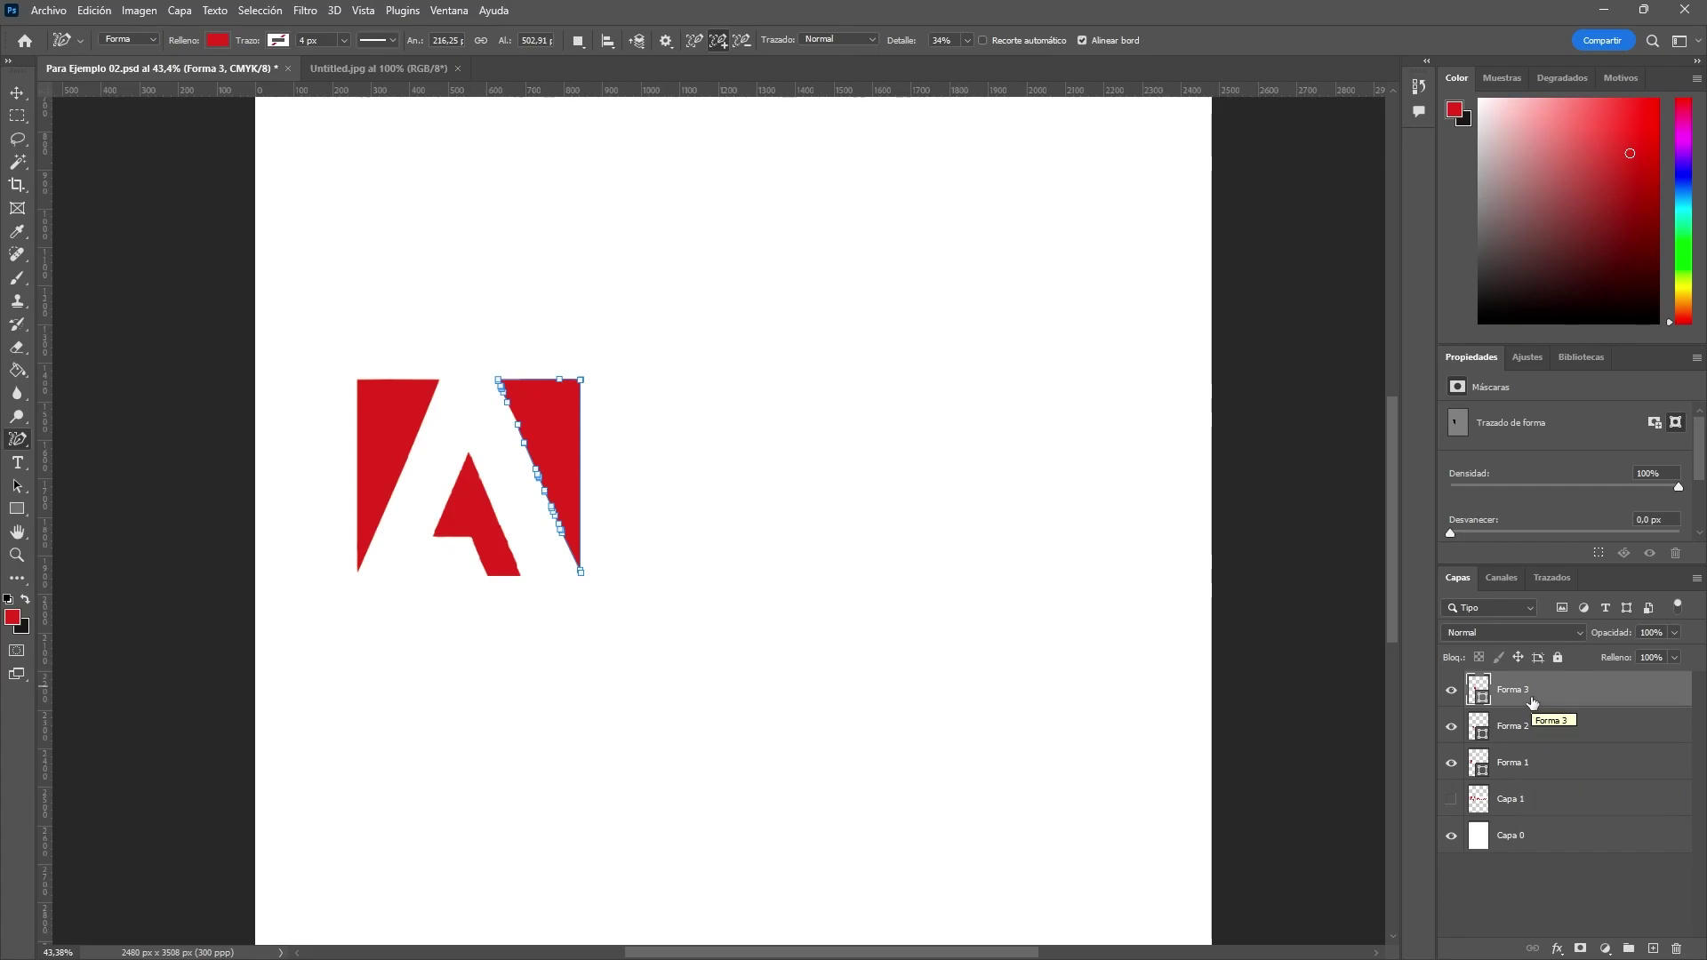
Step: Merge Forma 1–3 into one Forma 3 layer with Ctrl+E, show Capa 1 again, and zoom in
{"action": "left_click", "coordinate": [1570, 762], "text": "shift"}
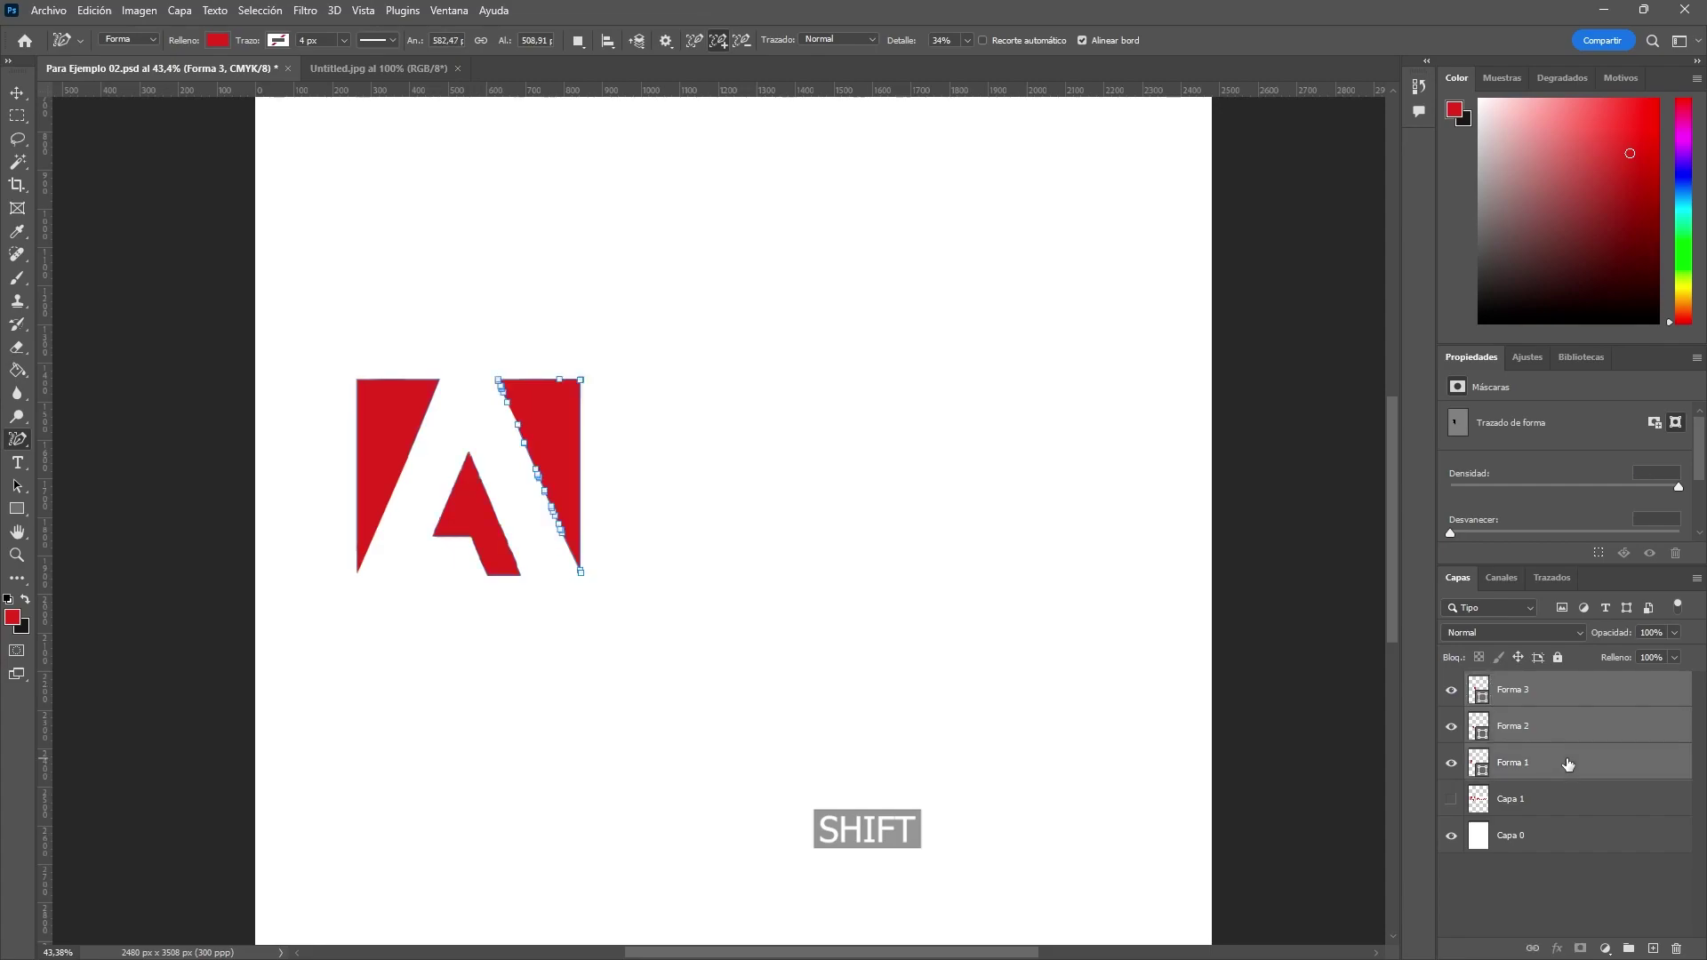
{"action": "key", "text": "ctrl+e"}
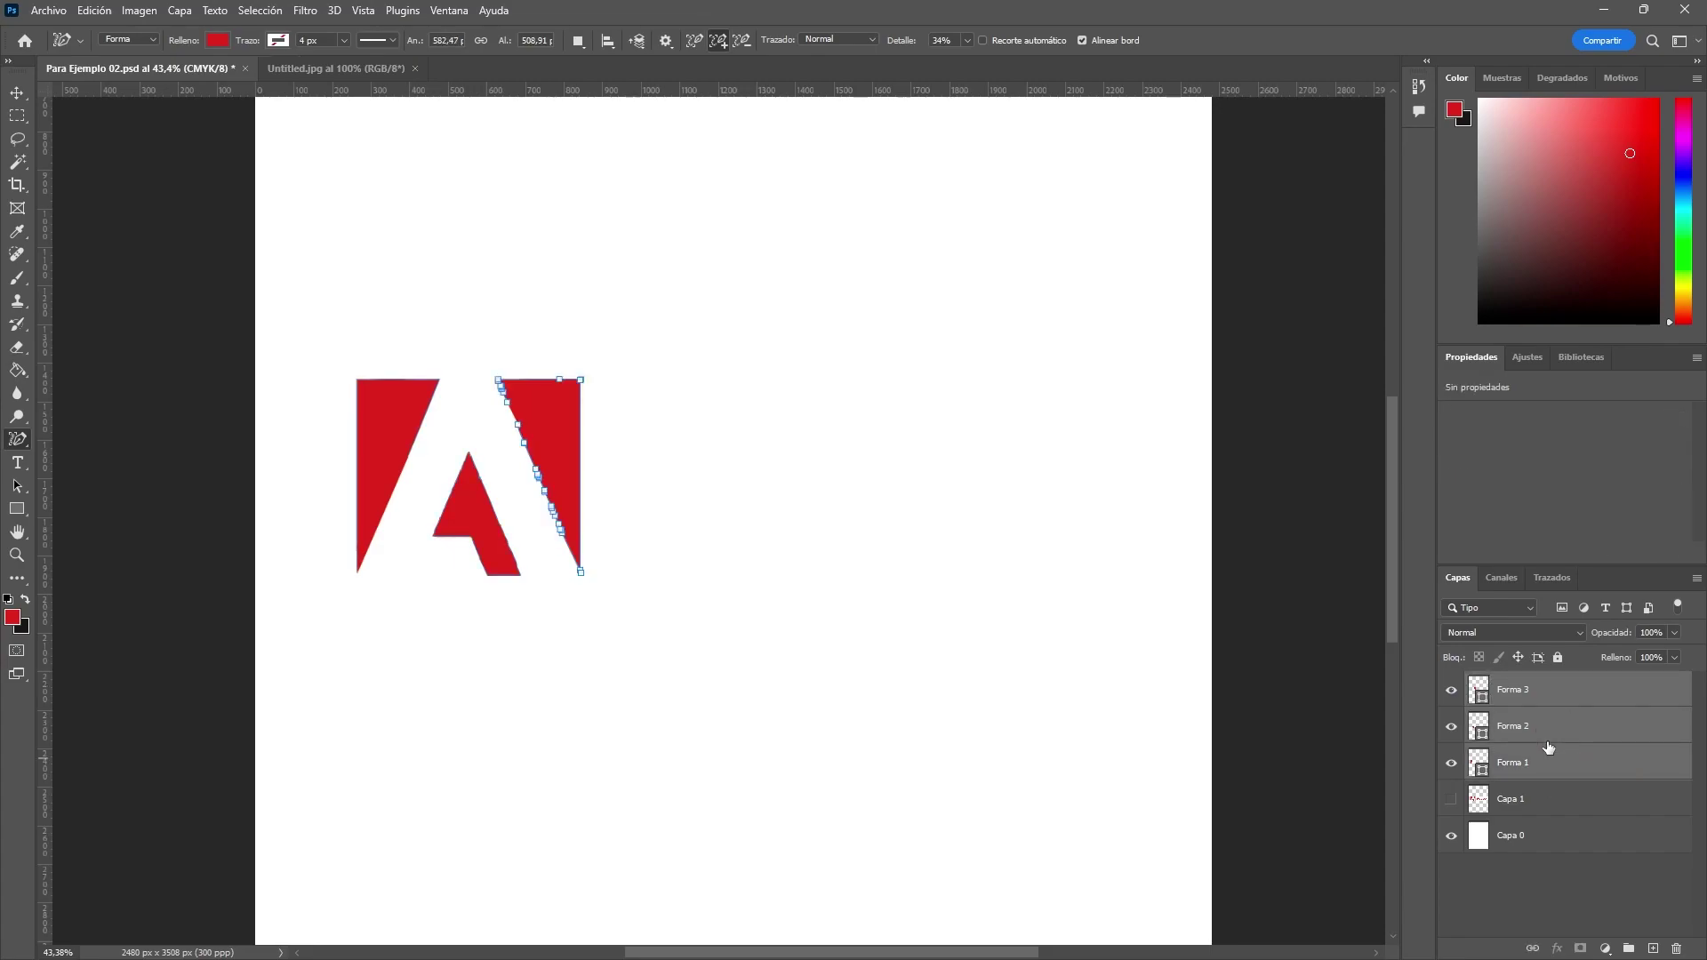
{"action": "left_click", "coordinate": [1451, 691]}
{"action": "left_click", "coordinate": [1452, 691]}
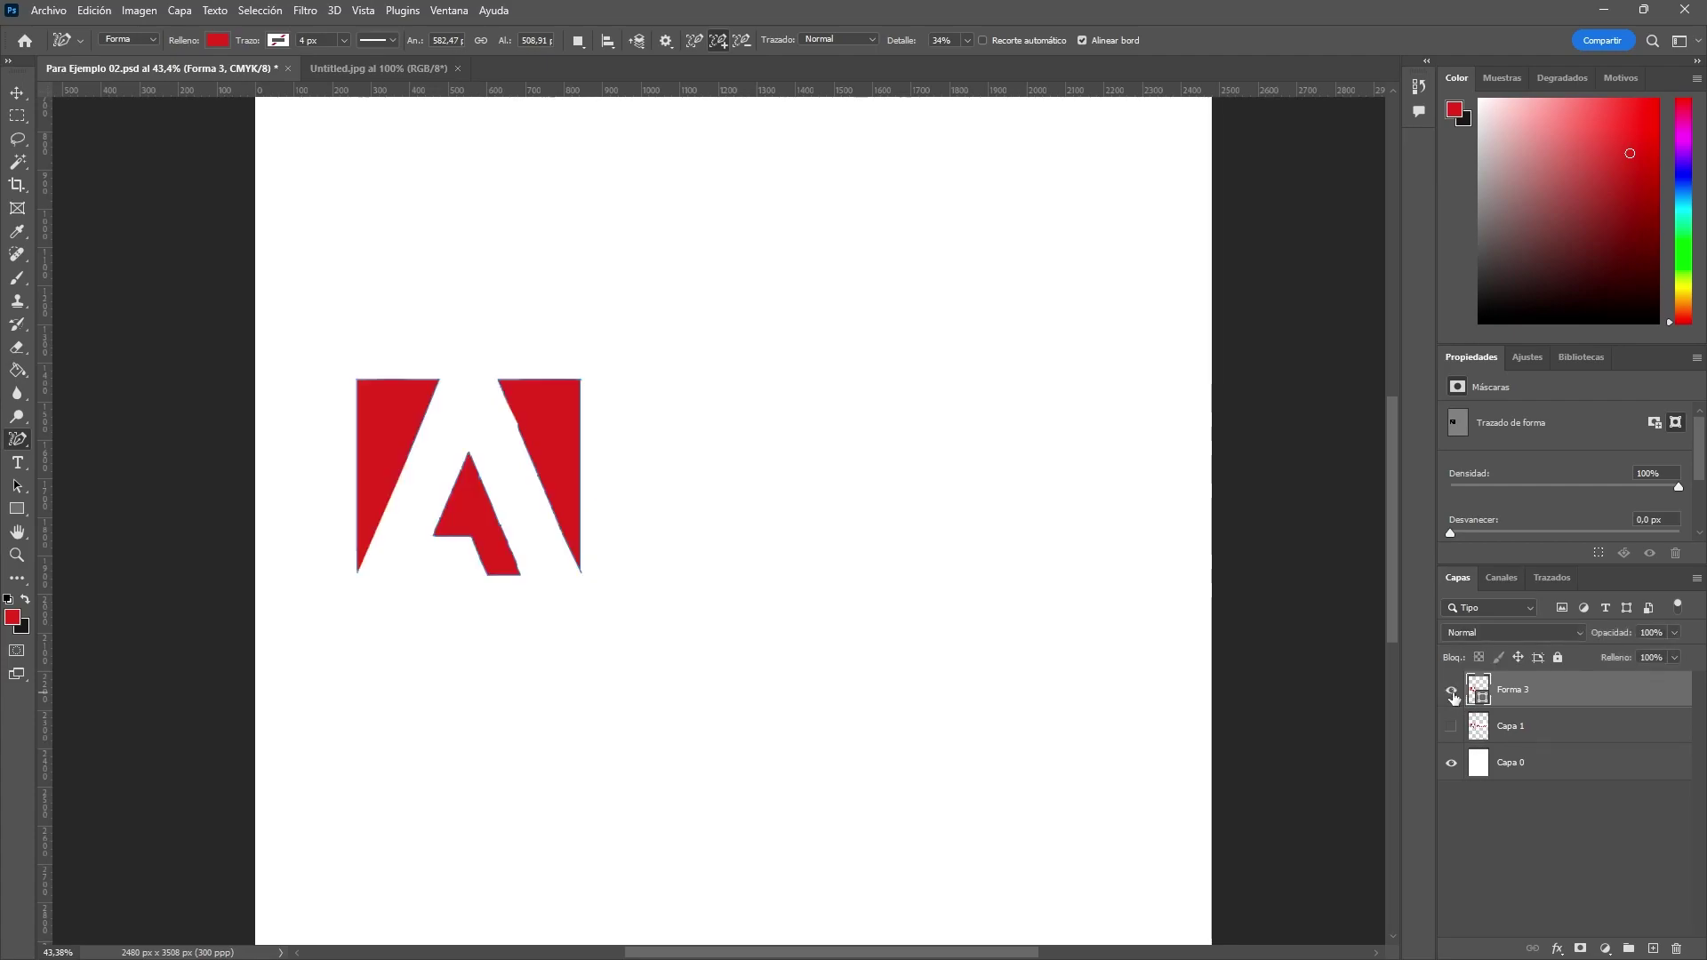
{"action": "left_click", "coordinate": [1451, 727]}
{"action": "key", "text": "z"}
{"action": "mouse_move", "coordinate": [736, 450]}
{"action": "left_mouse_down"}
{"action": "mouse_move", "coordinate": [778, 447]}
{"action": "mouse_move", "coordinate": [484, 478]}
{"action": "left_mouse_up"}
{"action": "key", "text": "p"}
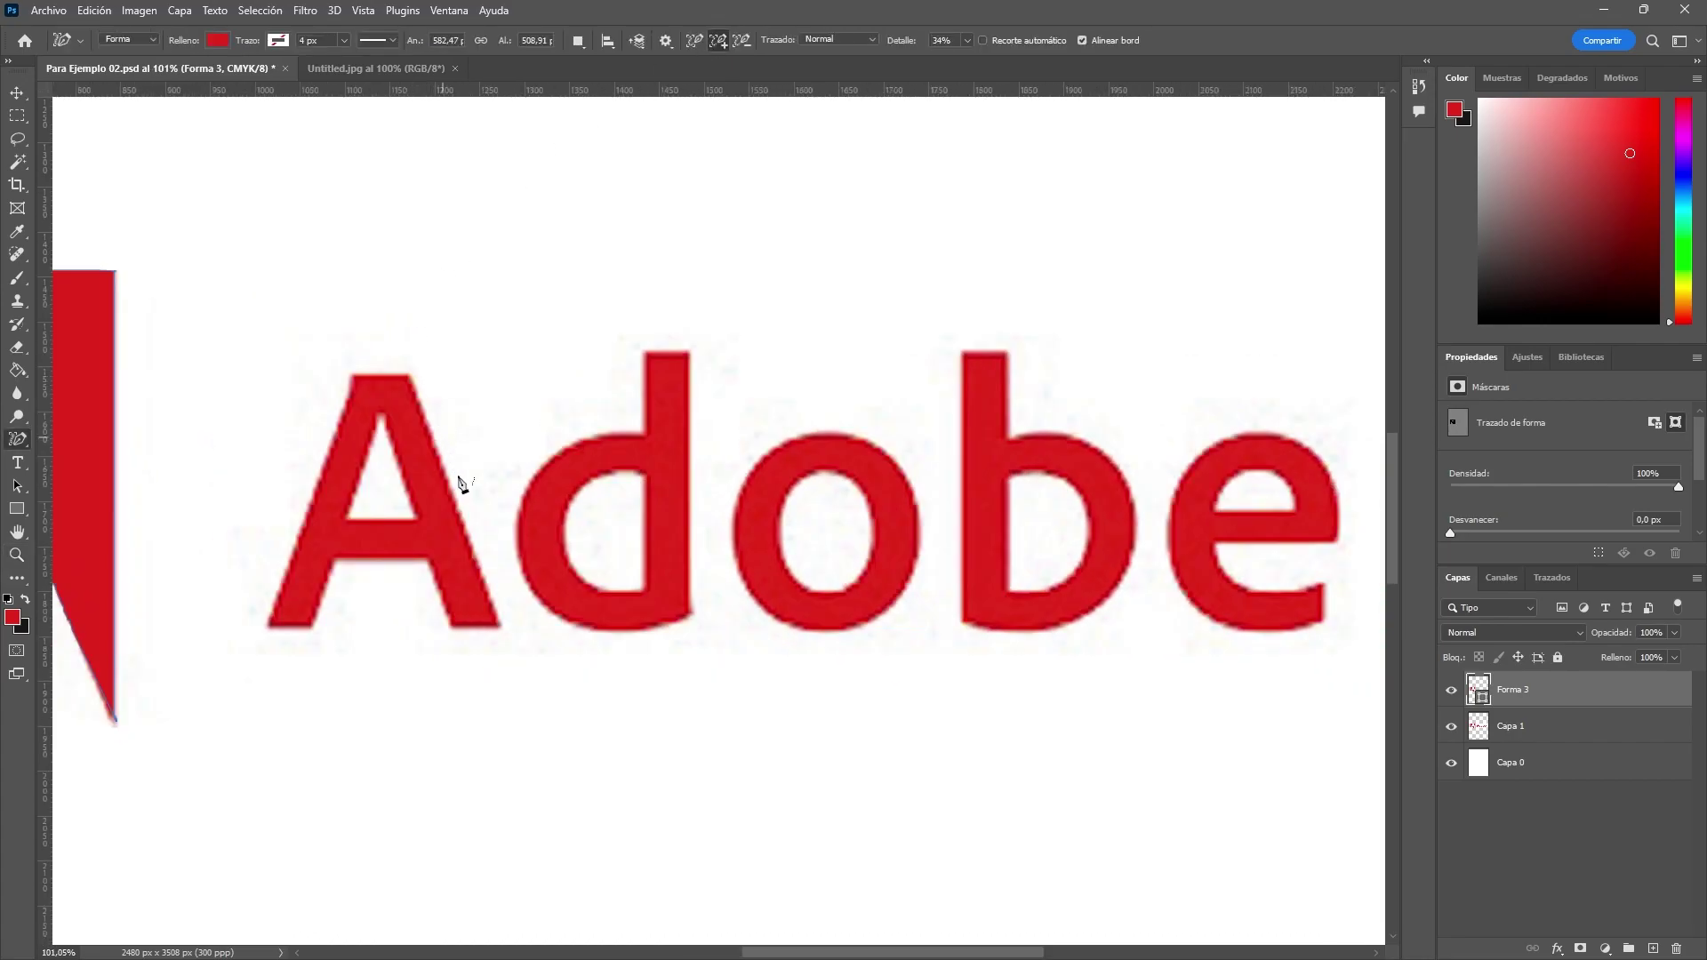
Step: Trace the wordmark's letter A into a new Forma 4 shape layer
{"action": "left_click", "coordinate": [354, 381]}
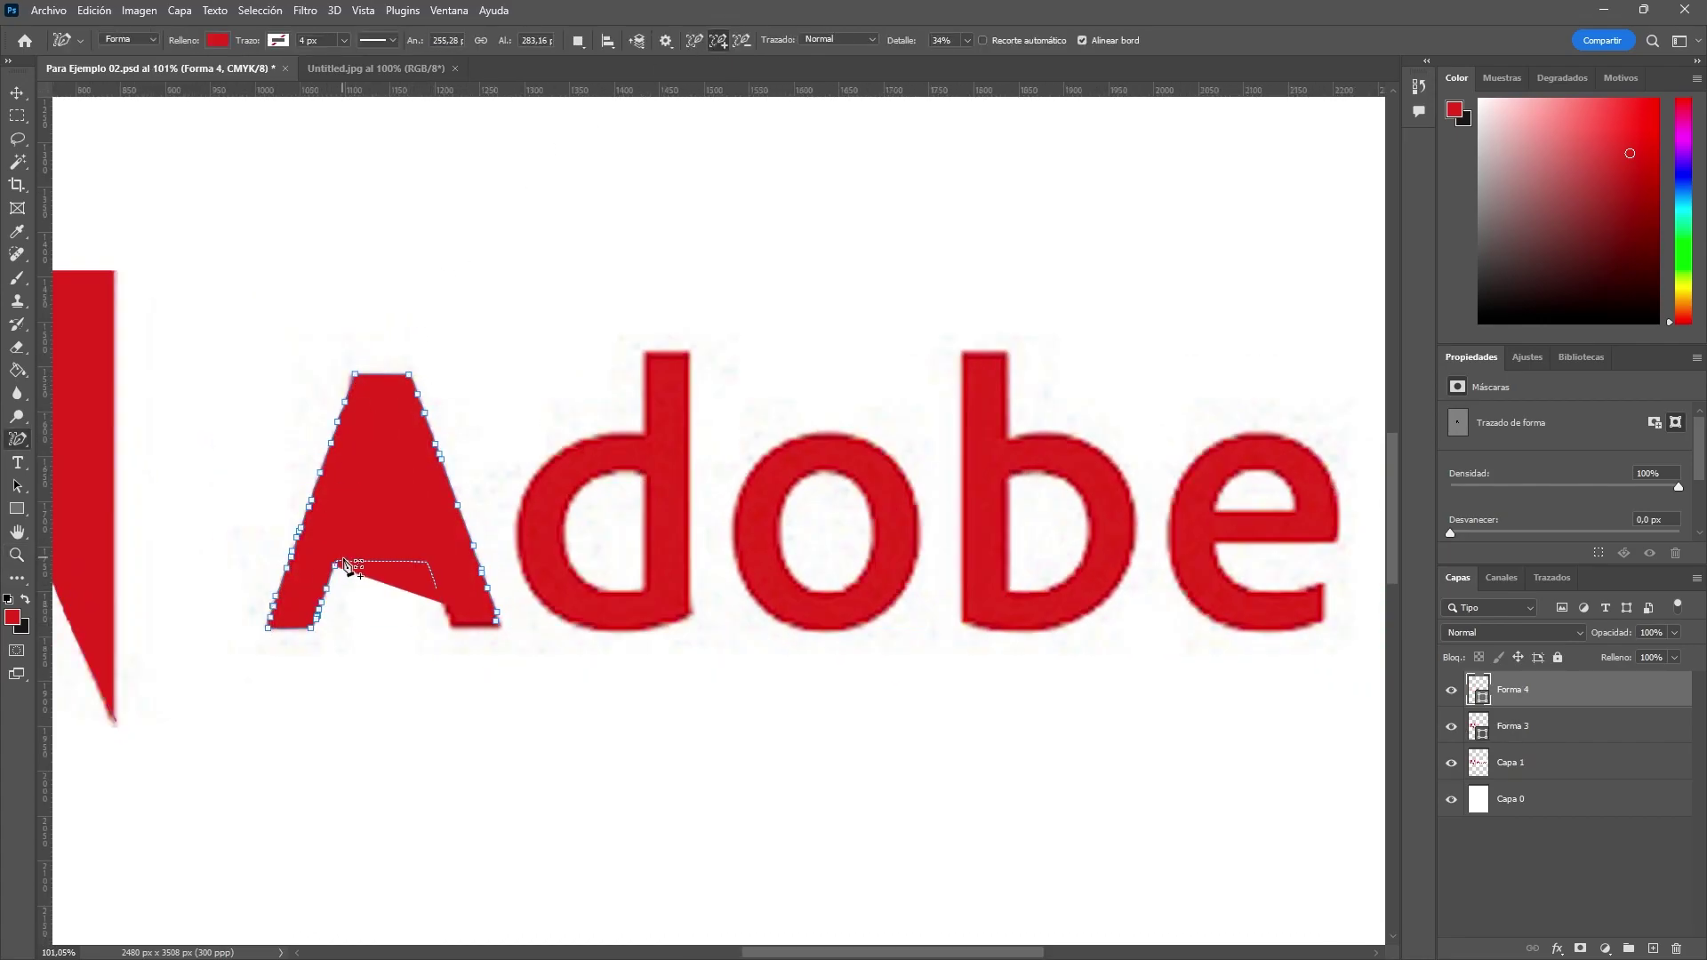
{"action": "left_click", "coordinate": [426, 562]}
{"action": "left_click", "coordinate": [437, 587]}
{"action": "left_click", "coordinate": [471, 628]}
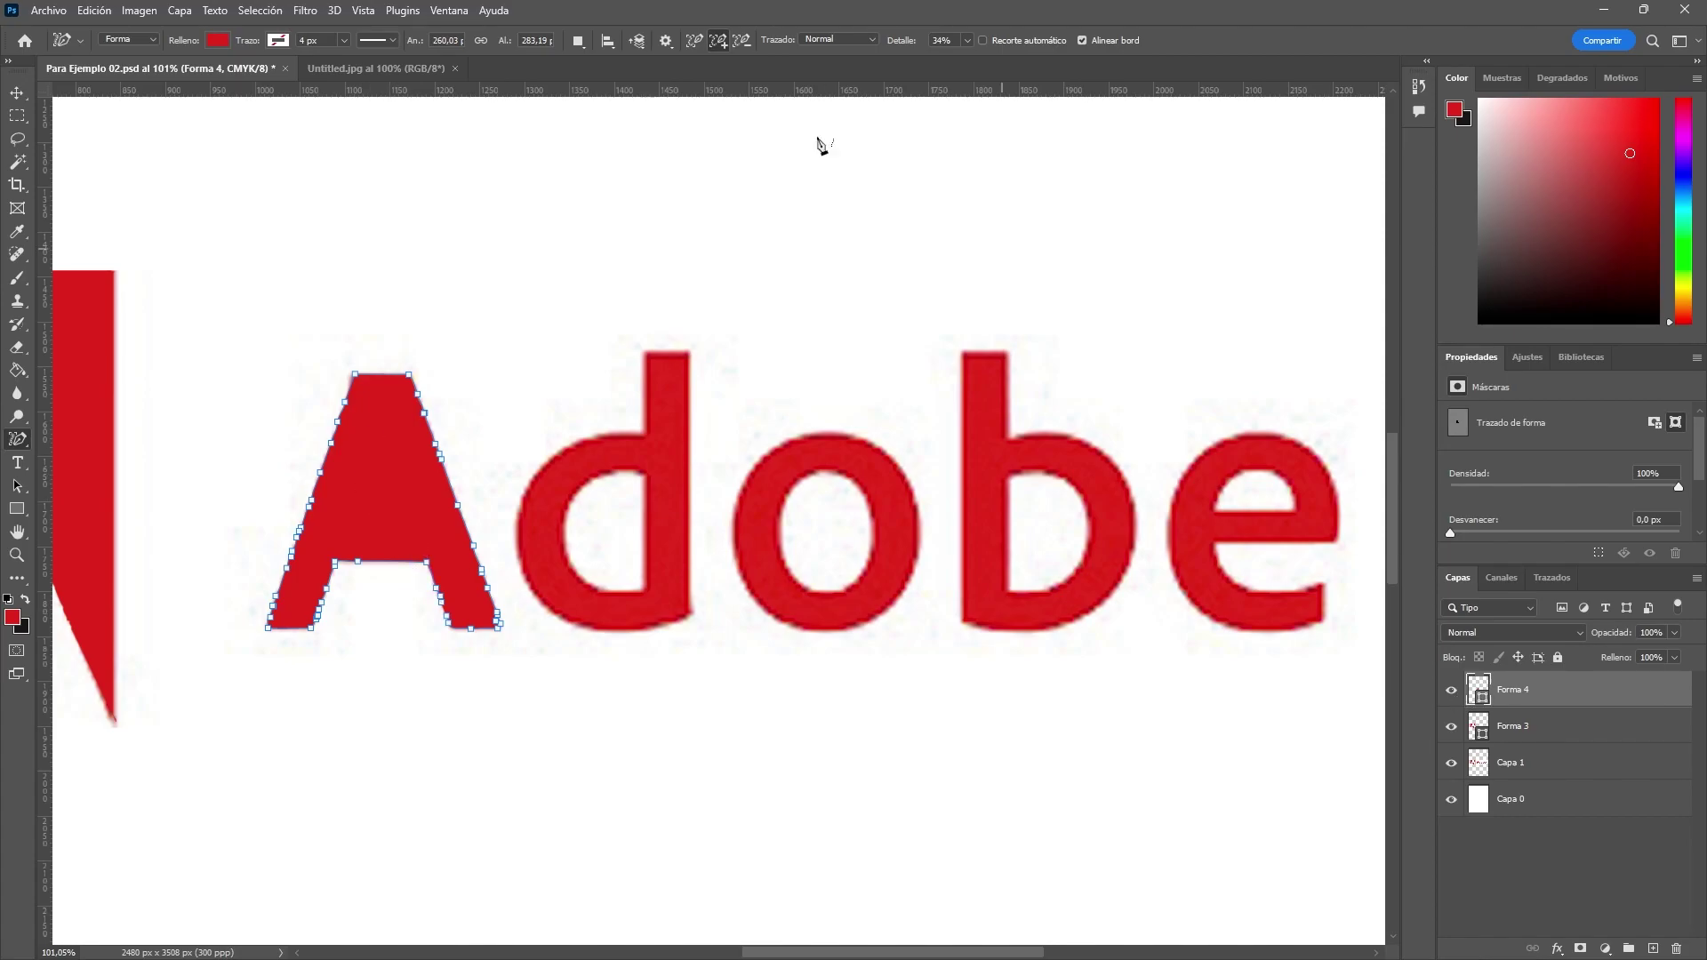
{"action": "key", "text": "shift+p"}
{"action": "scroll", "coordinate": [552, 331], "scroll_direction": "up", "scroll_amount": 2}
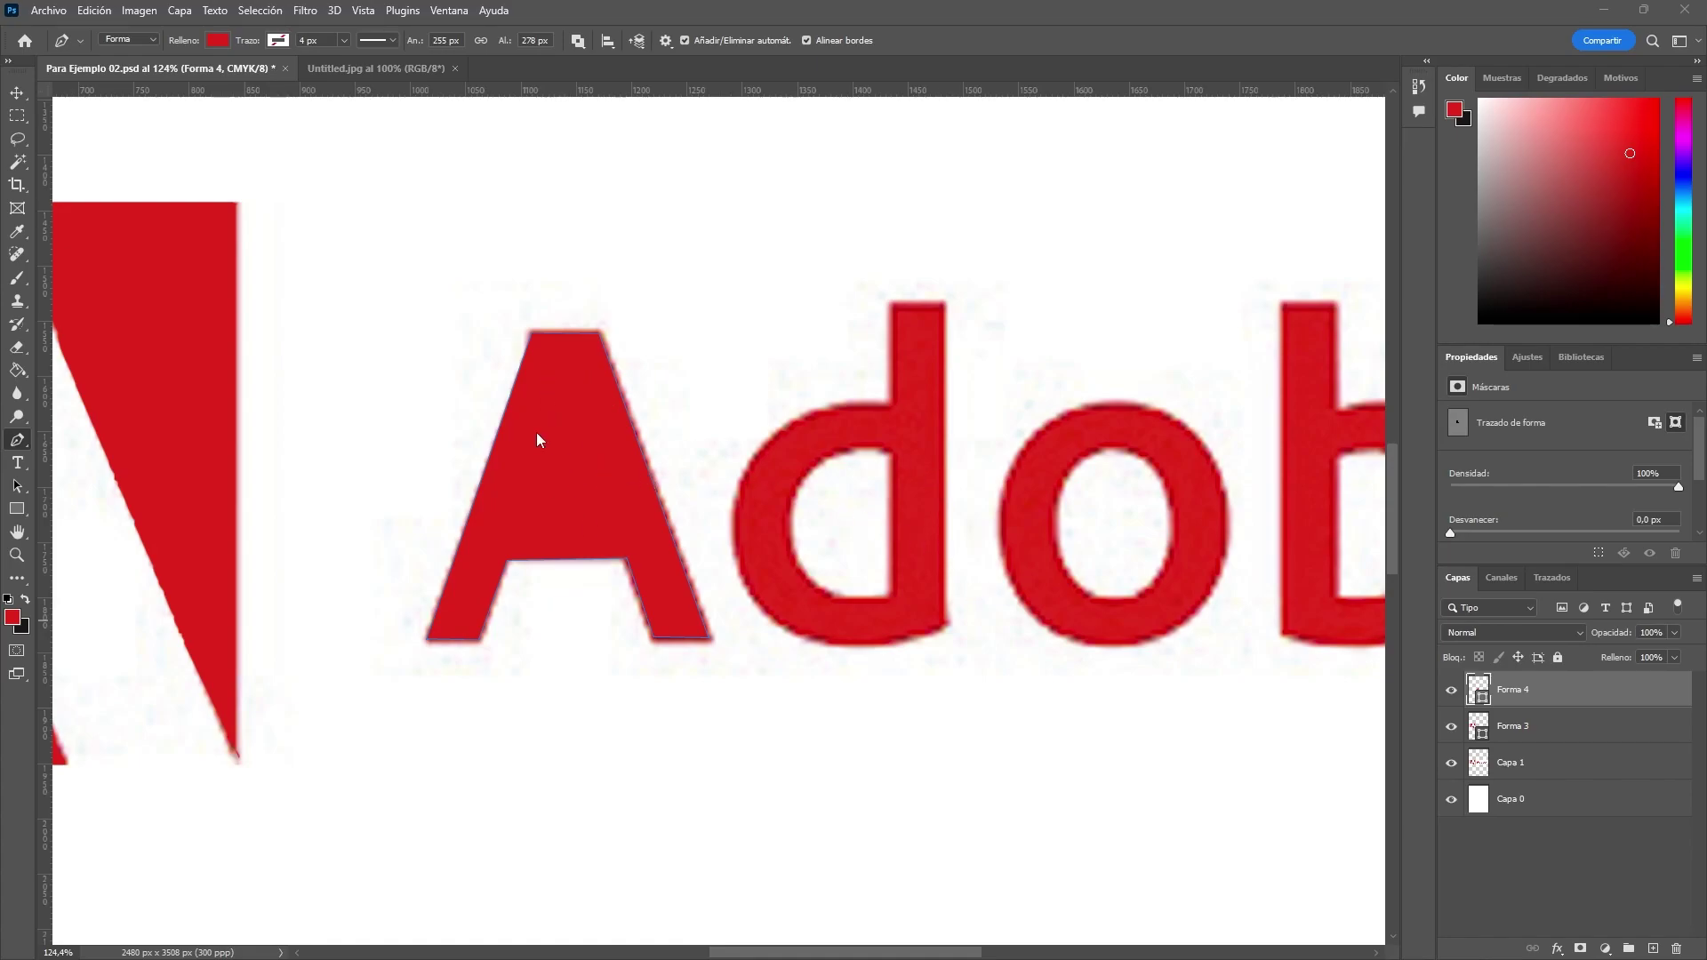
Step: Toggle layer visibility to compare the traces, leaving the filled A (Forma 4) hidden
{"action": "left_click", "coordinate": [1452, 727]}
{"action": "left_click", "coordinate": [1451, 763]}
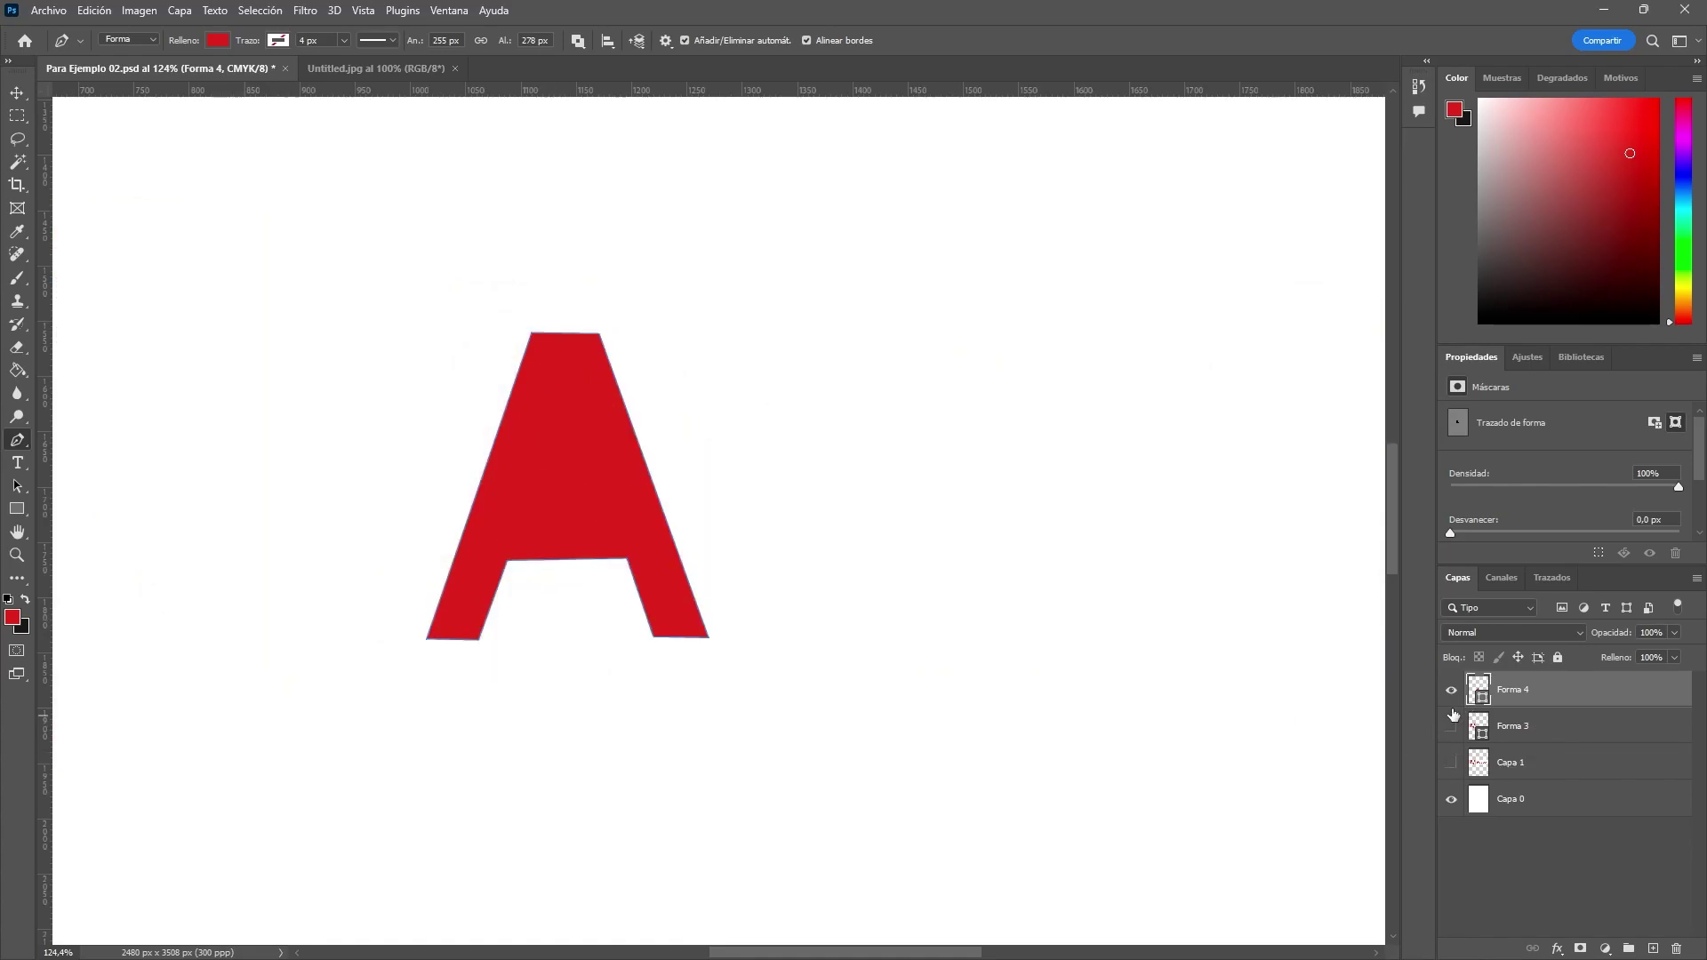
{"action": "left_click", "coordinate": [1451, 690]}
{"action": "left_click", "coordinate": [1451, 763]}
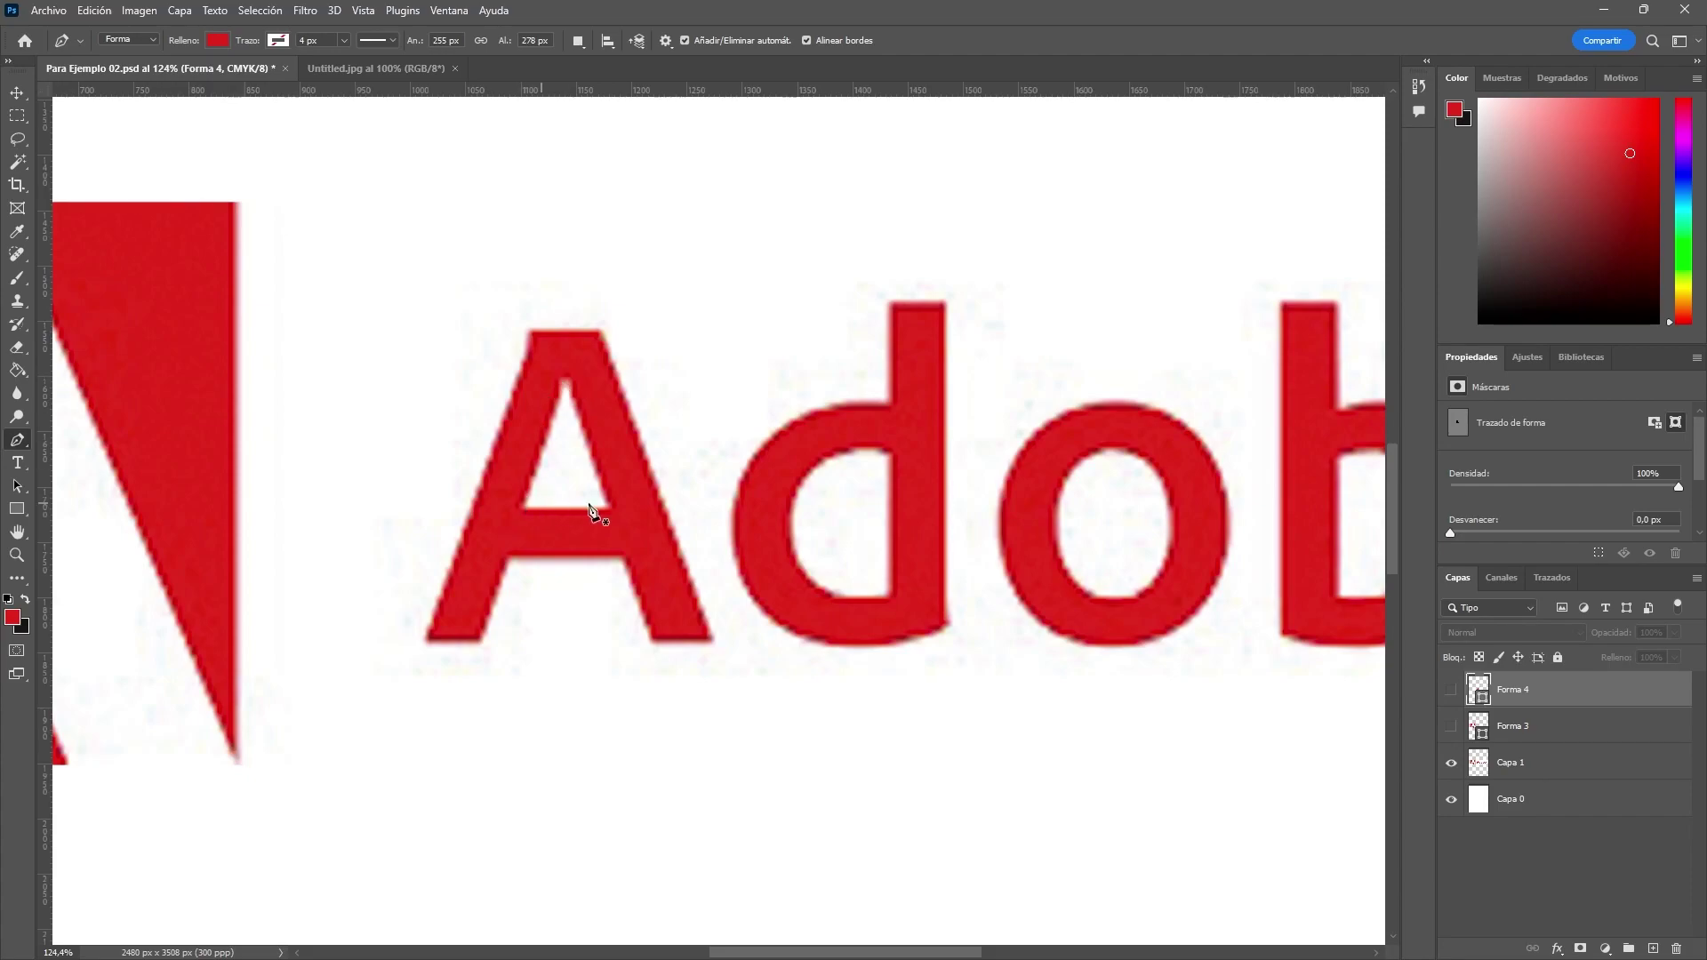
{"action": "left_click", "coordinate": [1452, 726]}
{"action": "left_click", "coordinate": [1451, 690]}
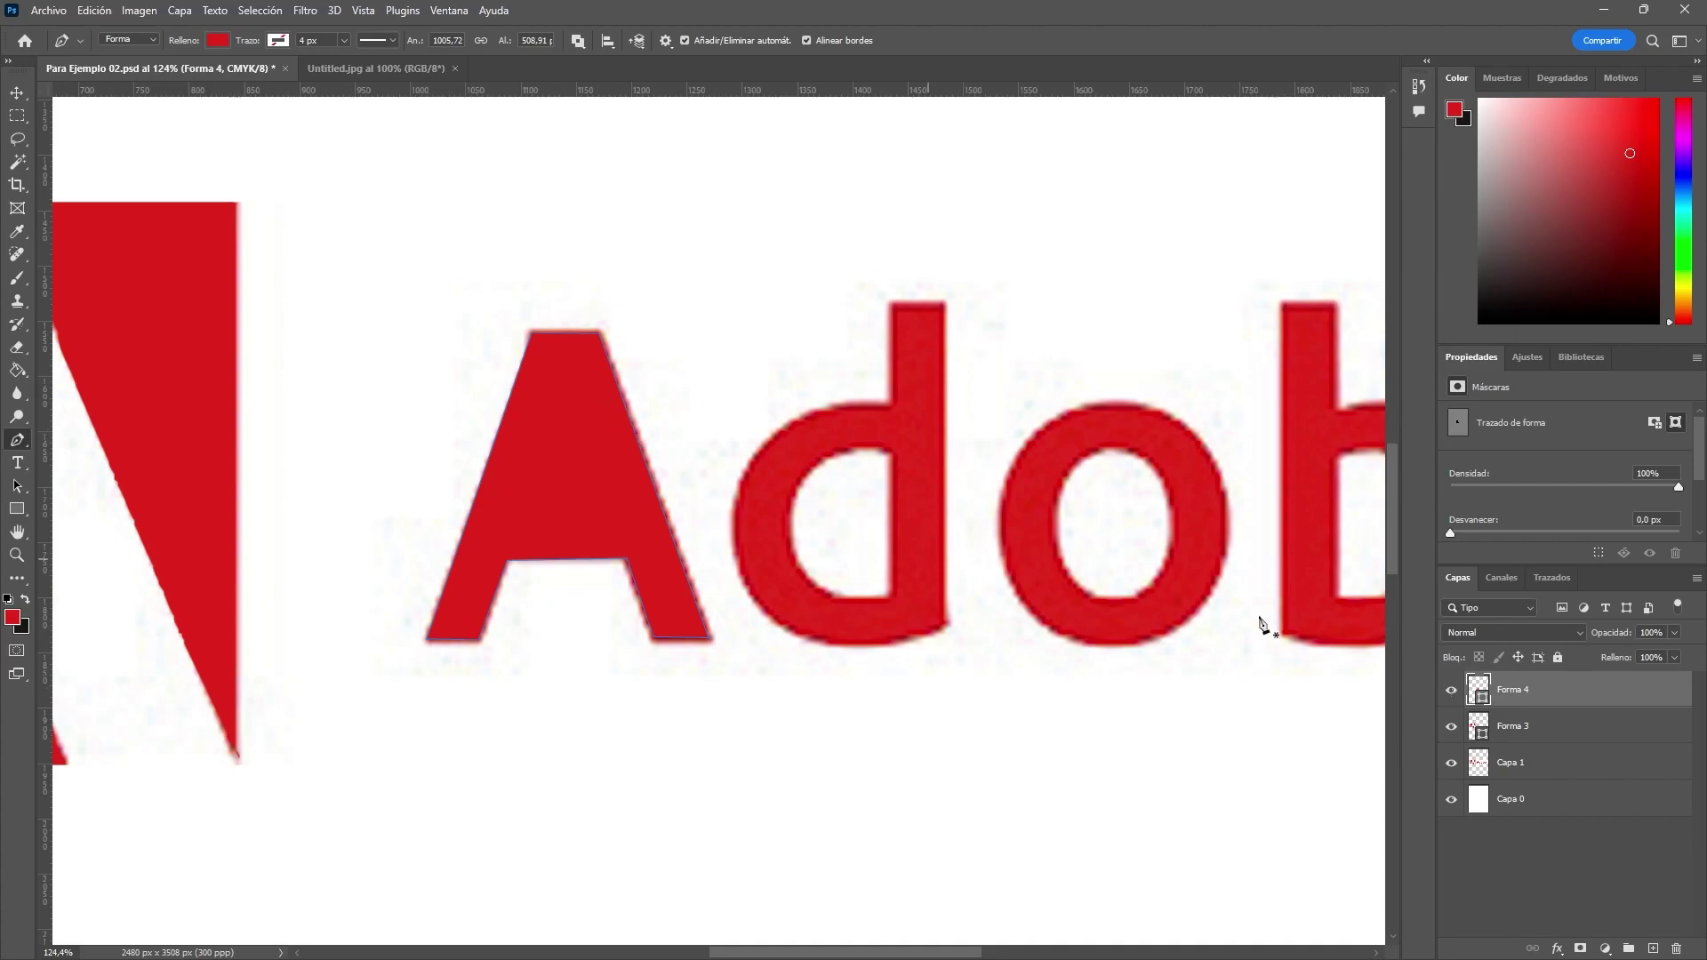
{"action": "left_click", "coordinate": [1452, 692]}
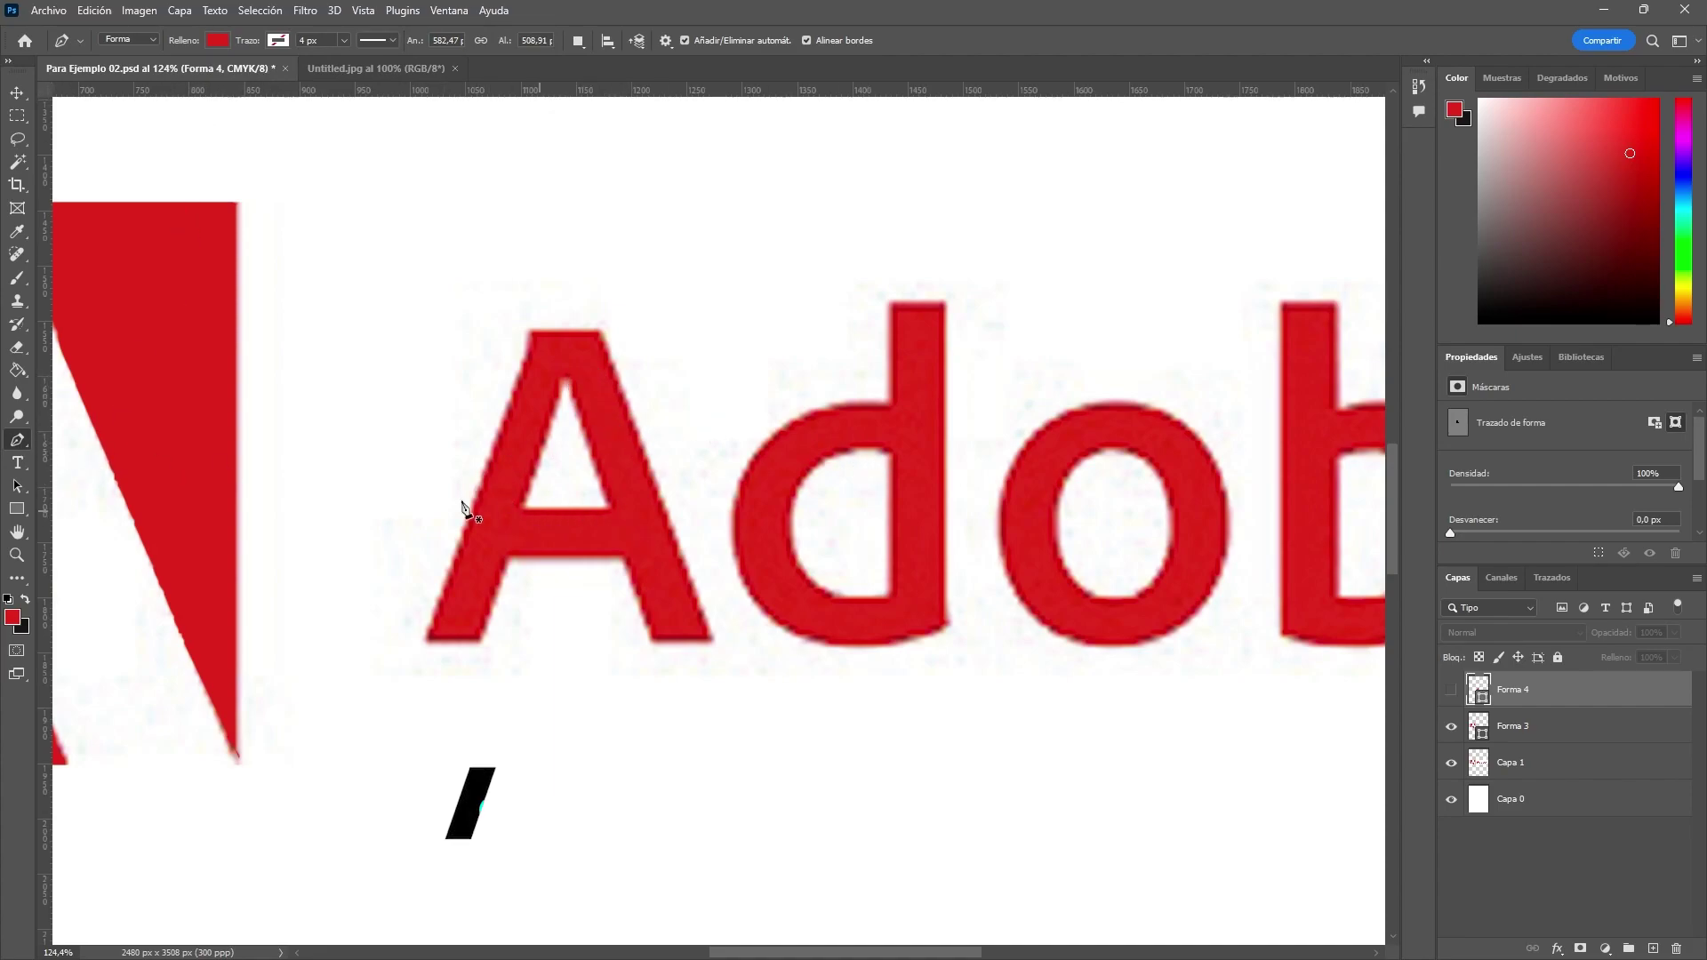
{"action": "right_click", "coordinate": [16, 440]}
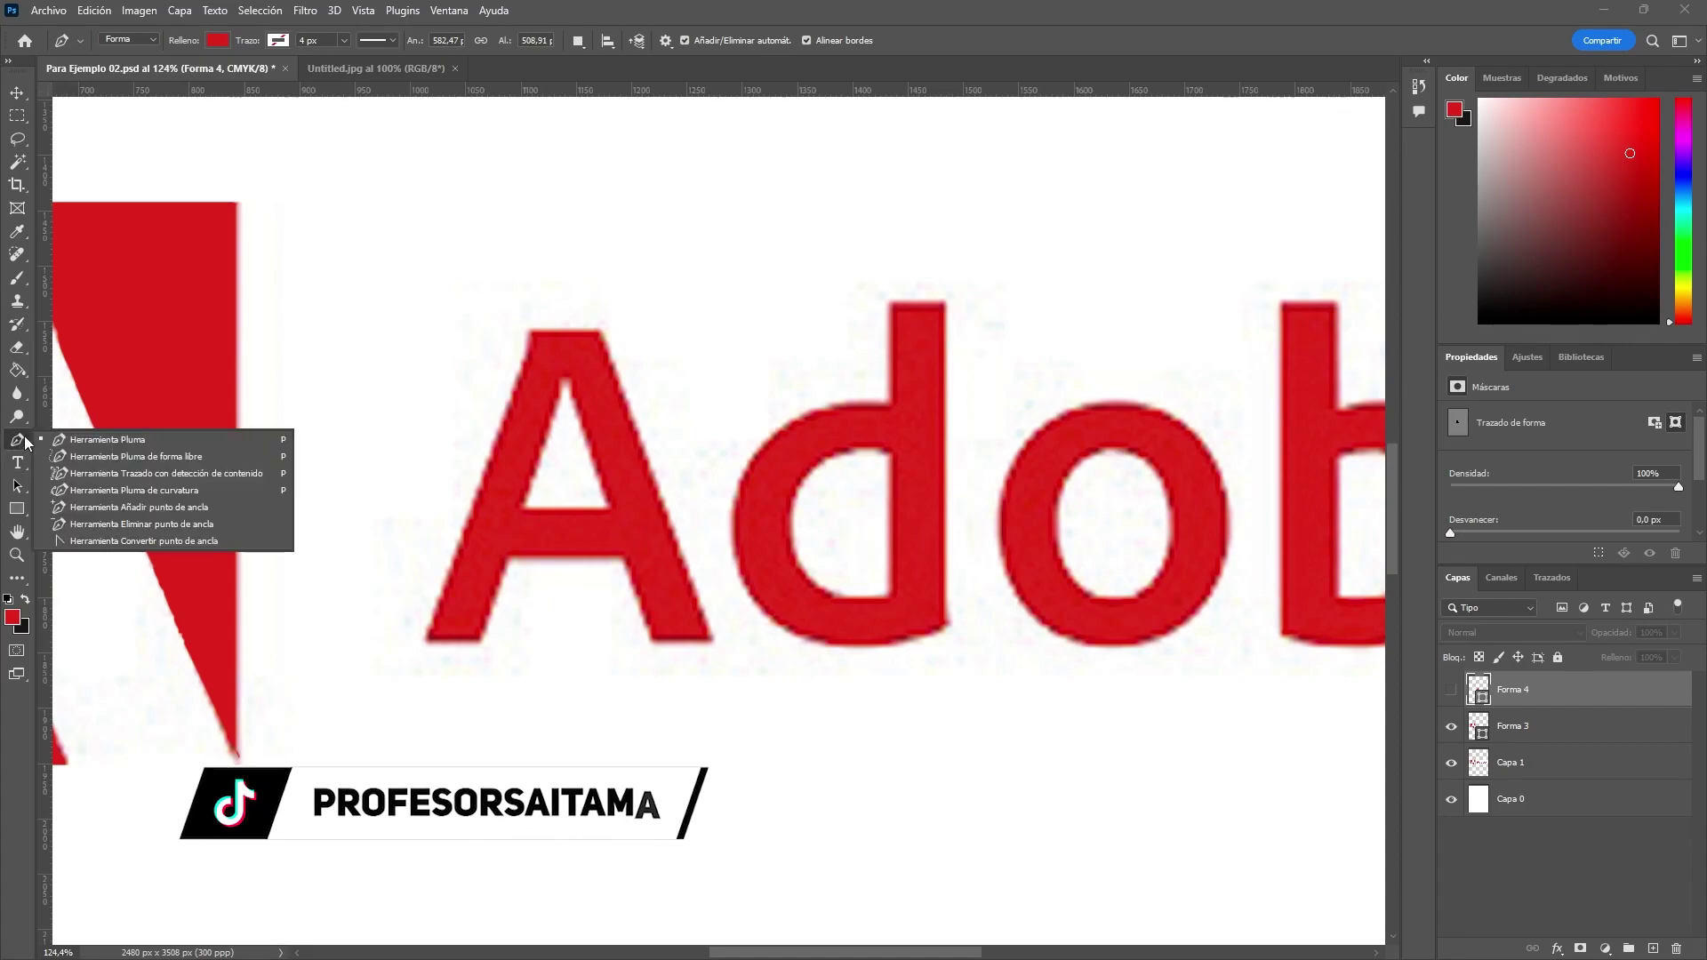
Step: Draw a three-point triangle over the A's inner hole with the standard Pen, creating Forma 5
{"action": "left_click", "coordinate": [98, 479]}
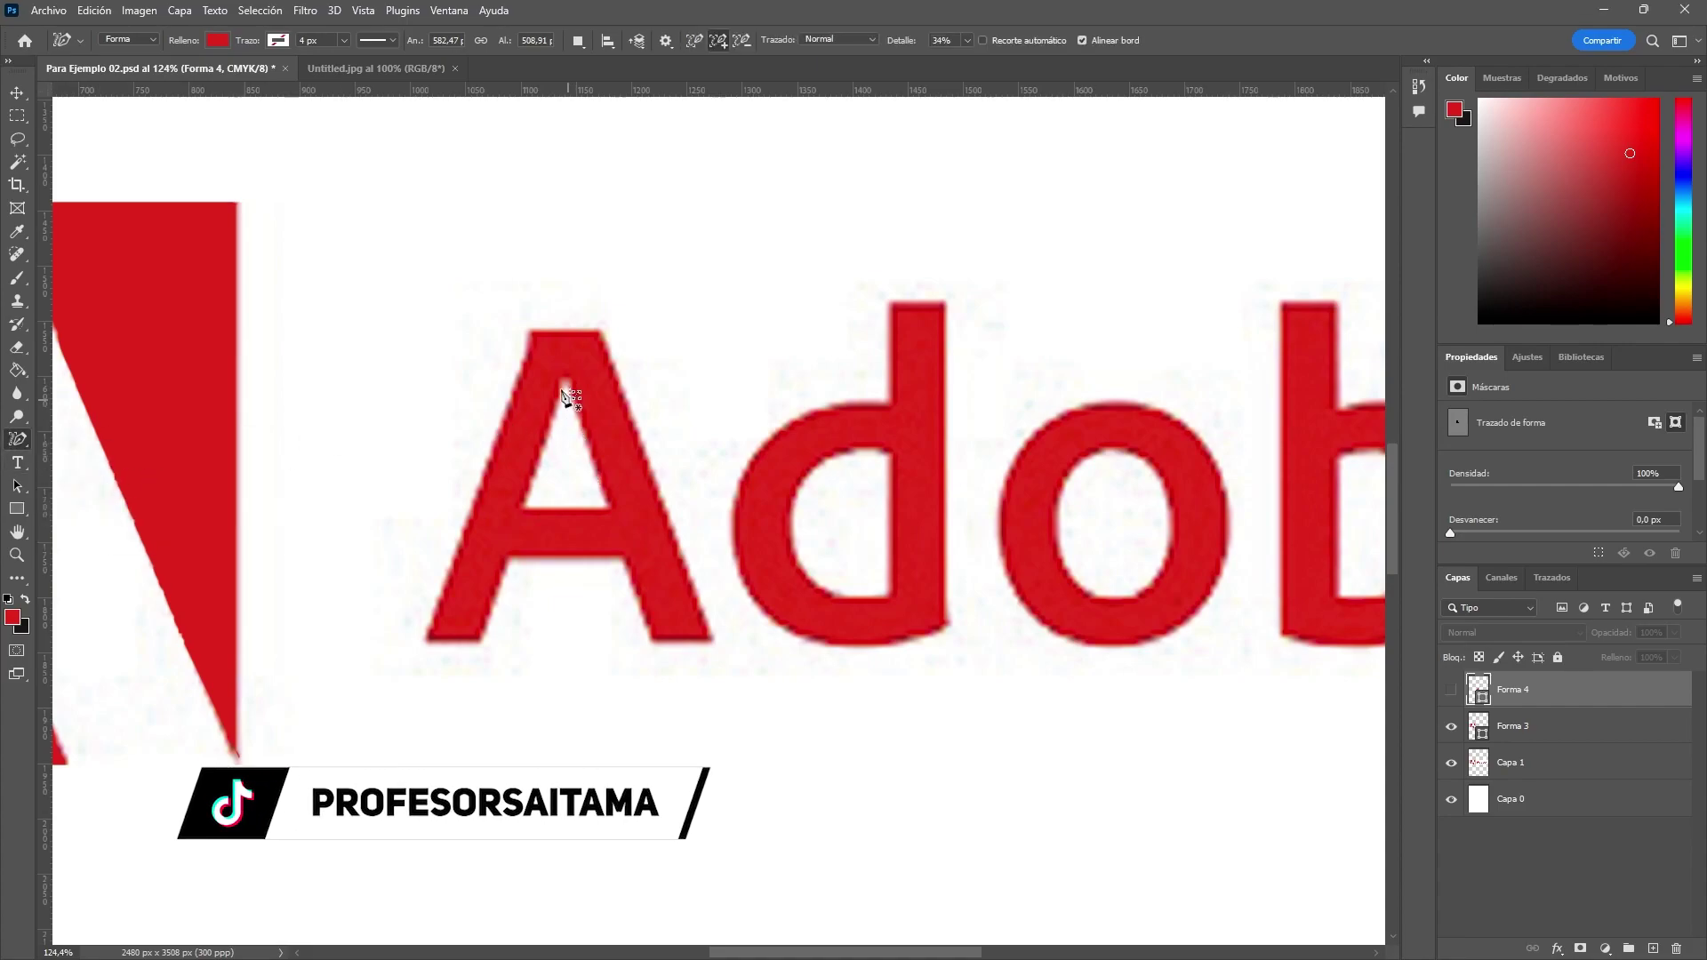
{"action": "right_click", "coordinate": [15, 440]}
{"action": "left_click", "coordinate": [89, 437]}
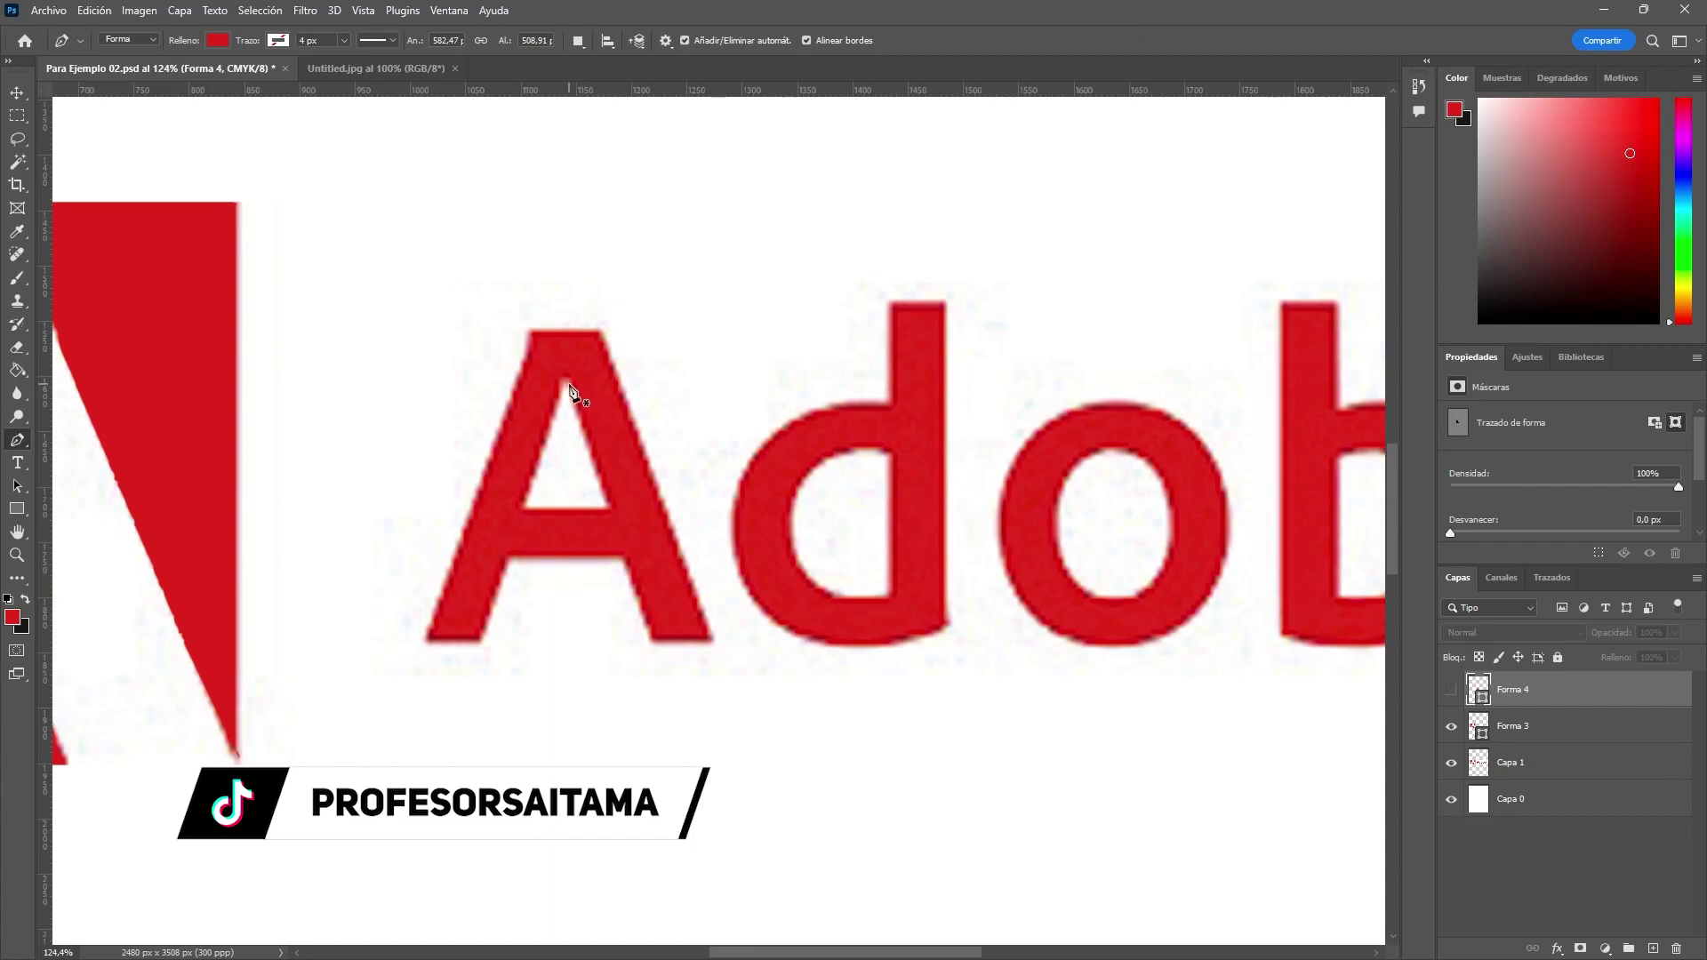
{"action": "left_click", "coordinate": [570, 384]}
{"action": "left_click", "coordinate": [611, 507]}
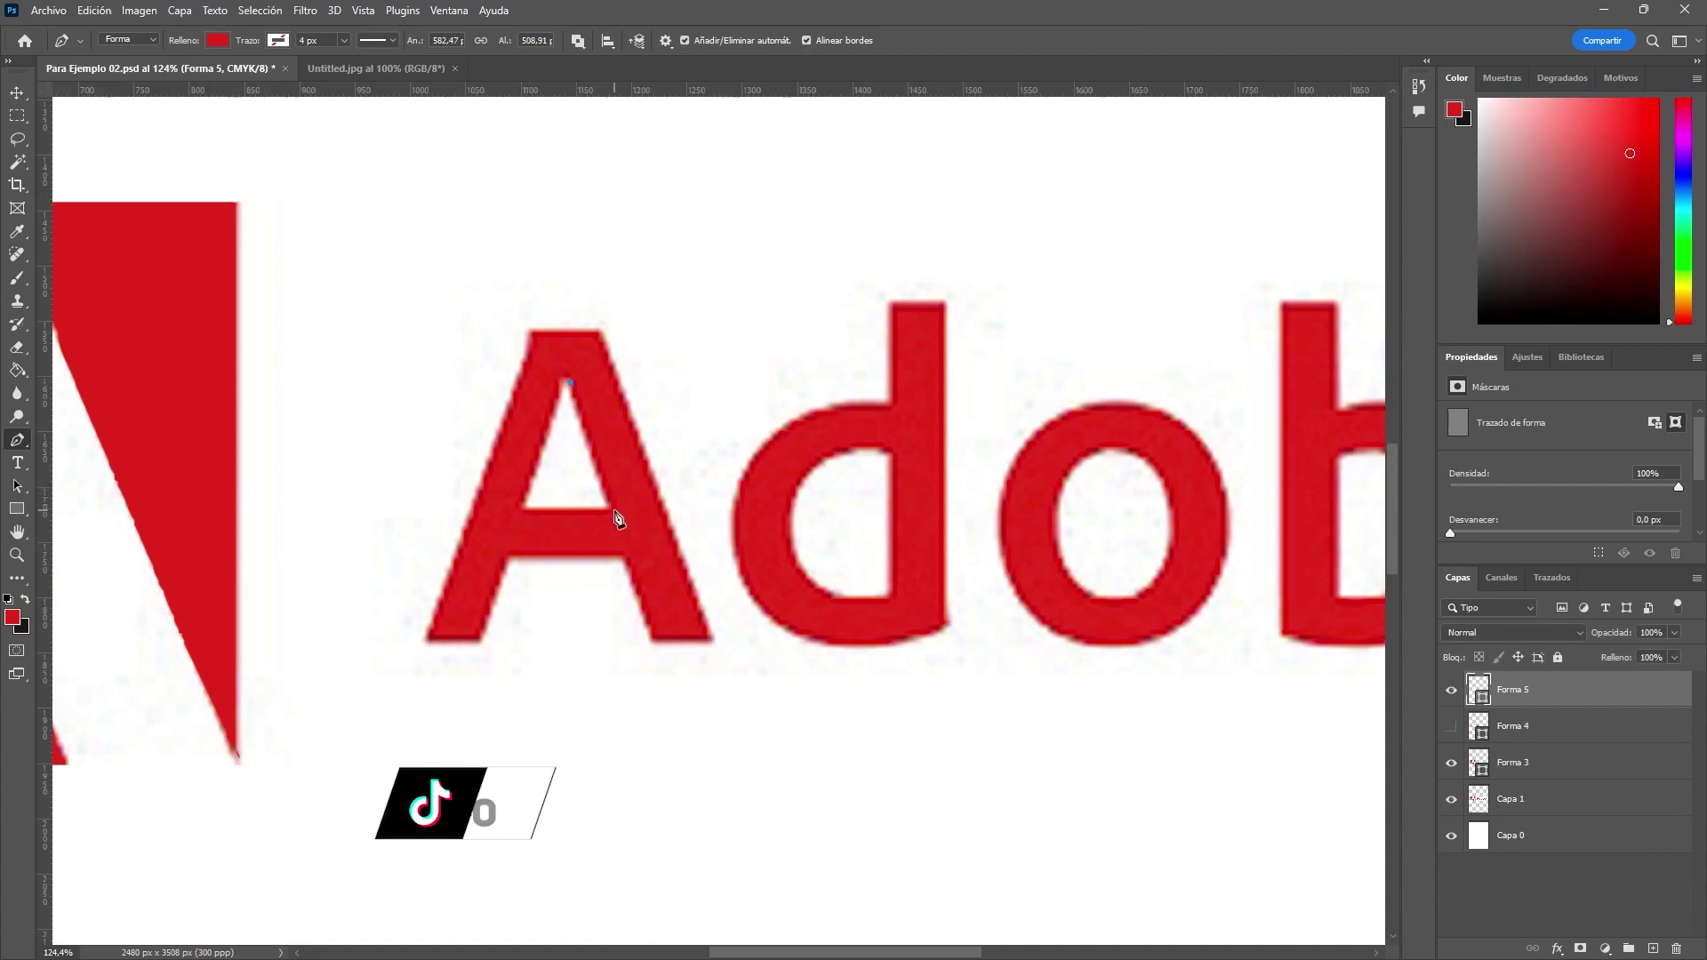
{"action": "left_click", "coordinate": [520, 509]}
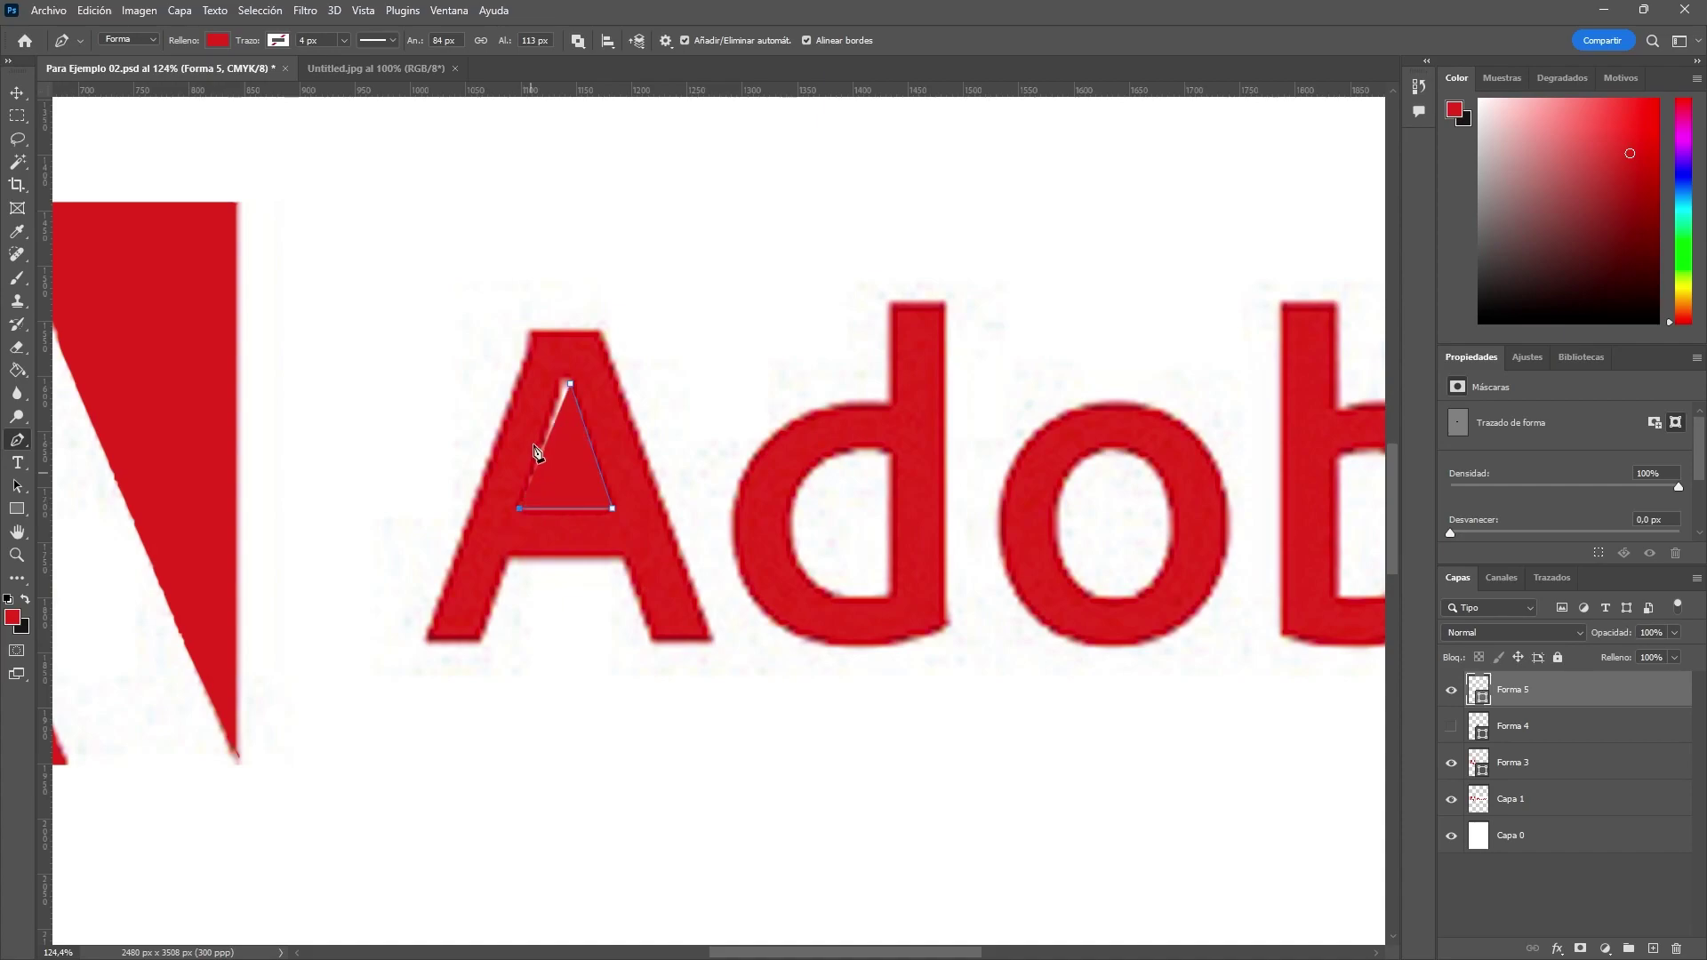
{"action": "left_click", "coordinate": [569, 384]}
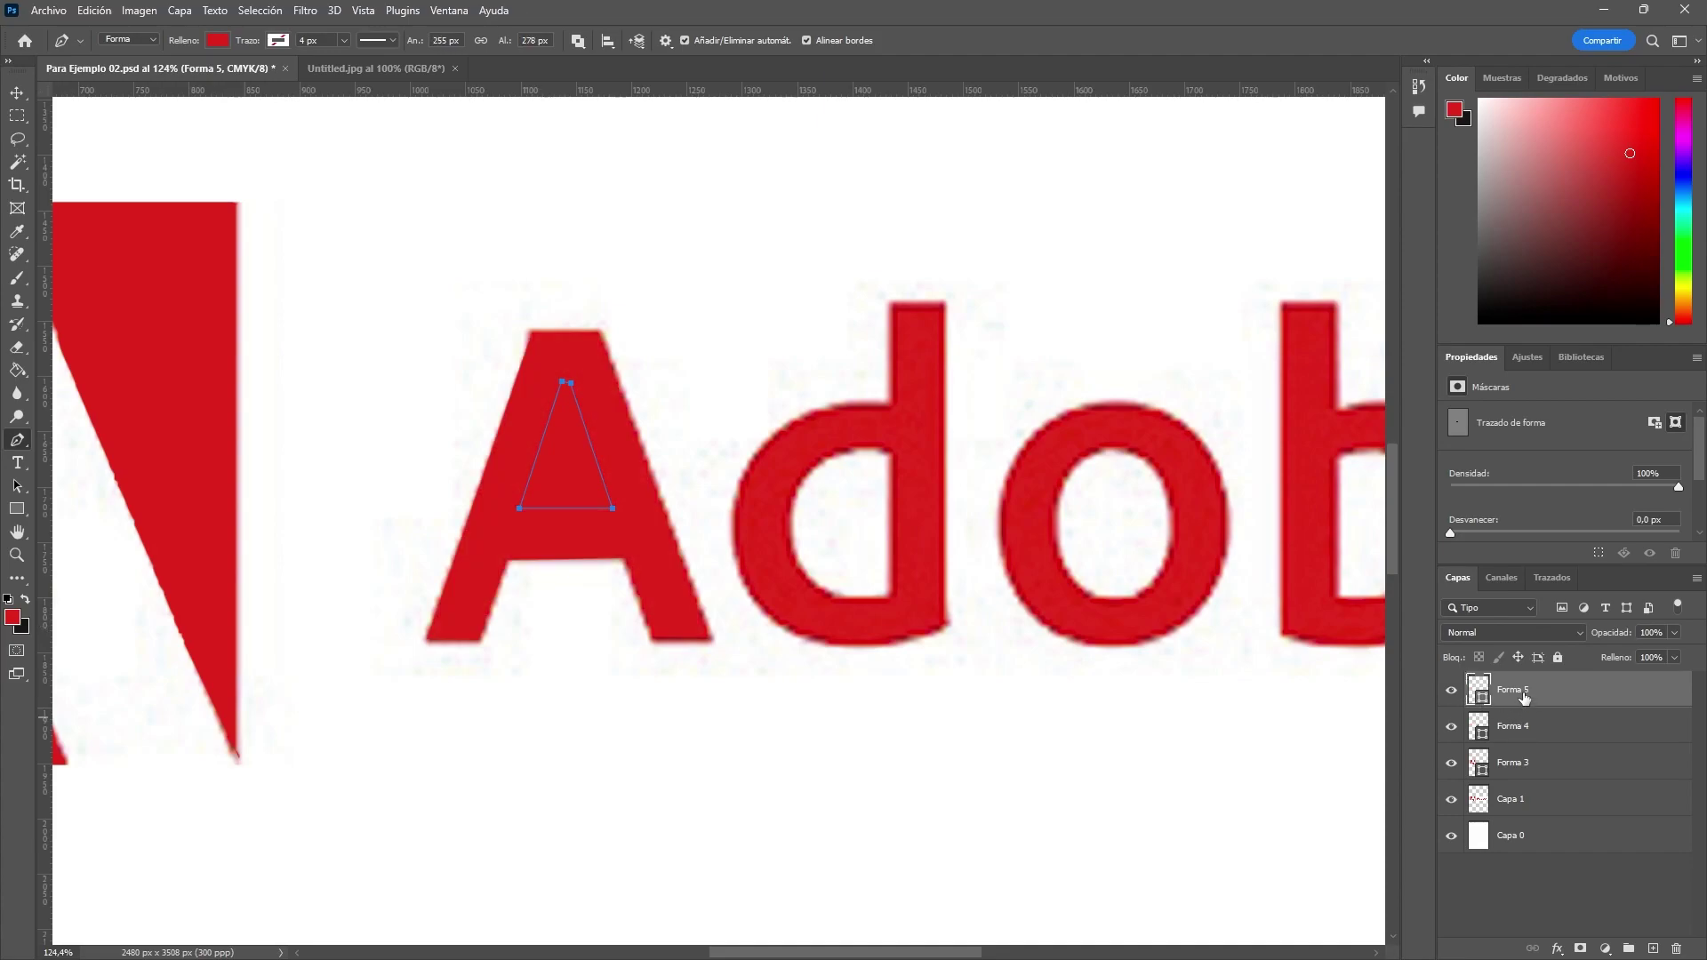
Step: Hide Capa 1 and toggle Forma 4 and Forma 5 visibility to check the triangle
{"action": "left_click", "coordinate": [1452, 800]}
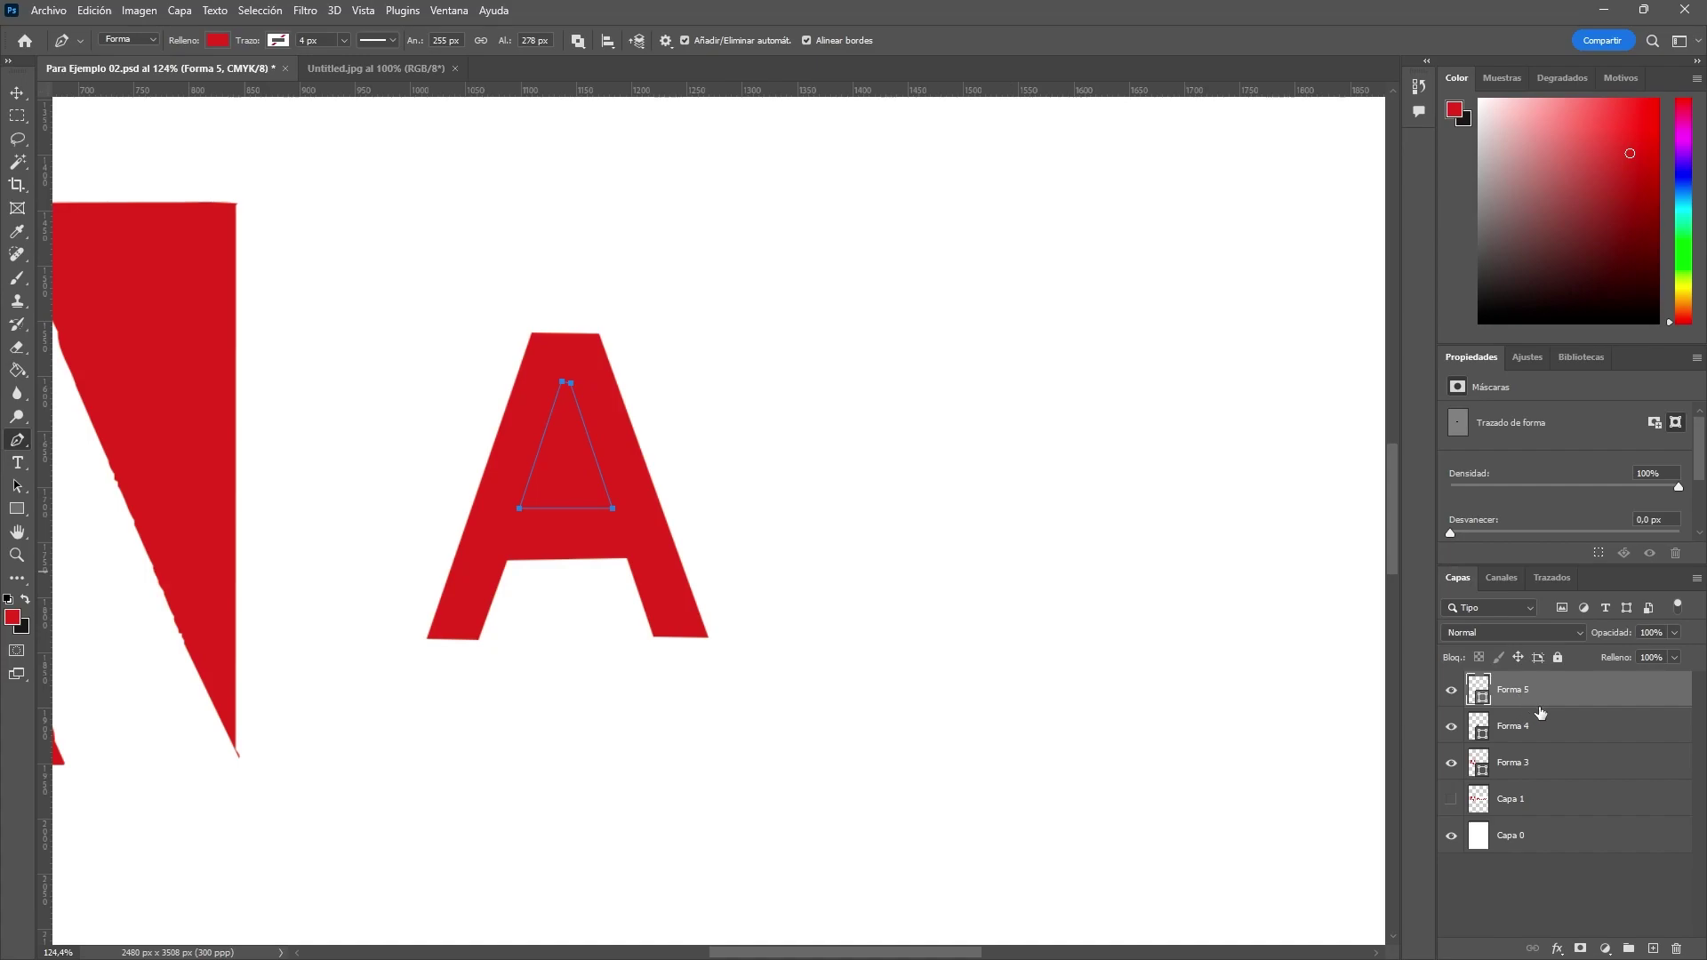
{"action": "left_click", "coordinate": [1452, 727]}
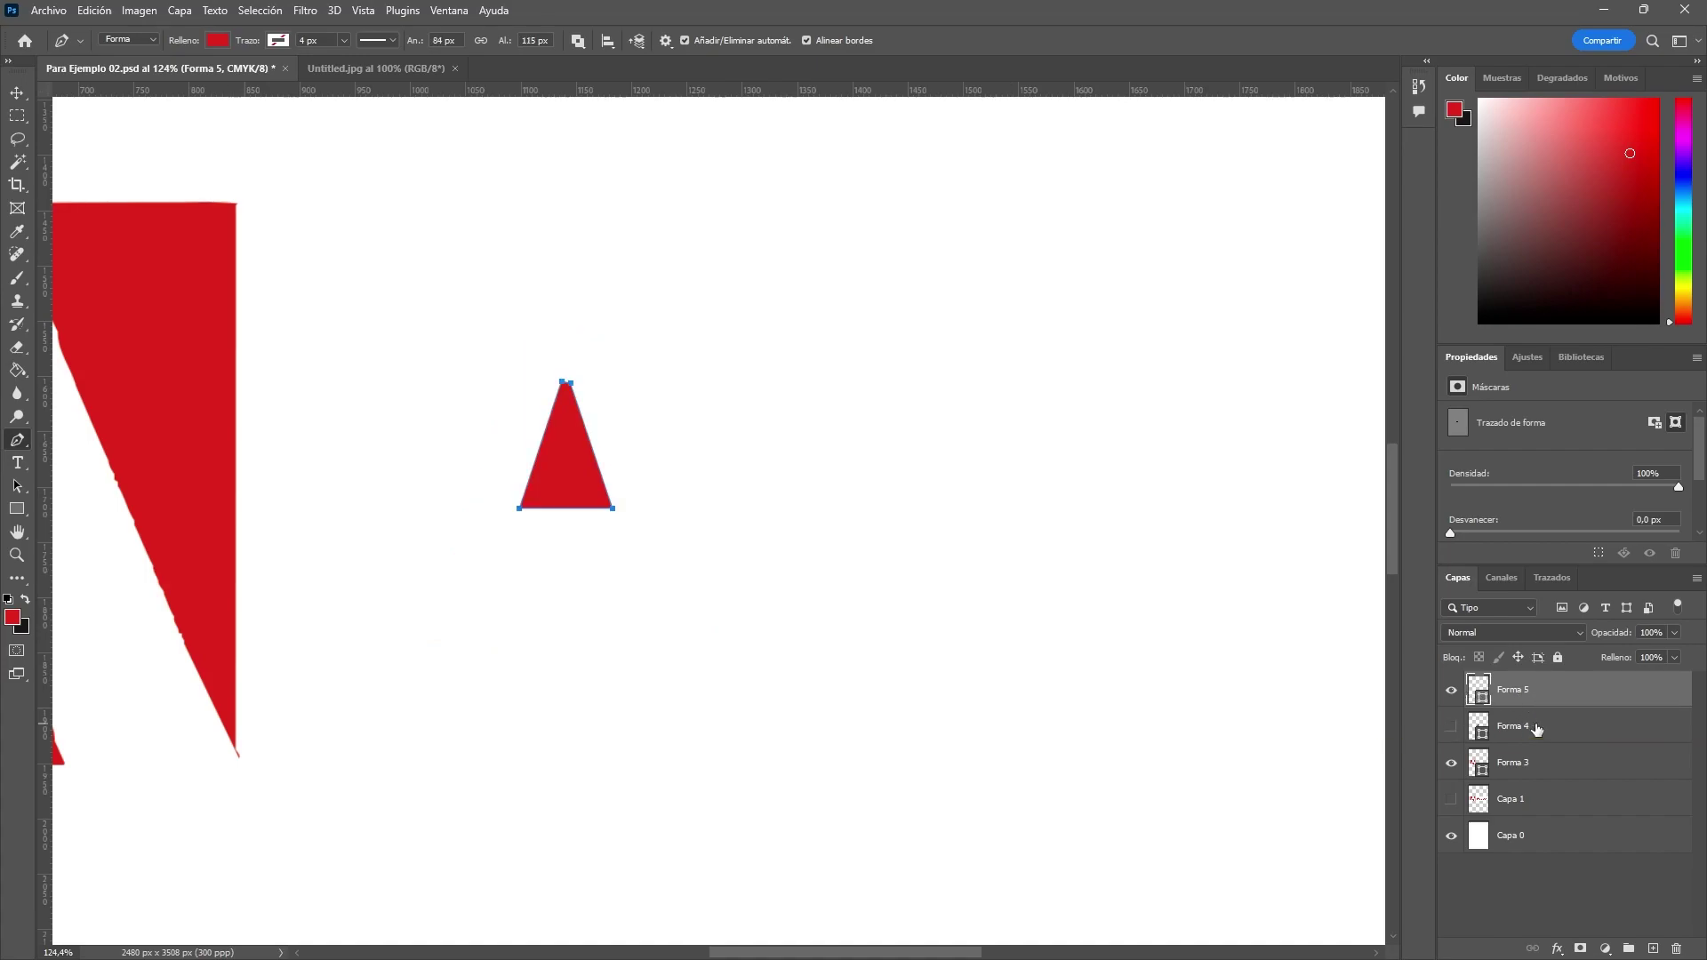
{"action": "left_click", "coordinate": [1531, 726]}
{"action": "left_click", "coordinate": [1452, 691]}
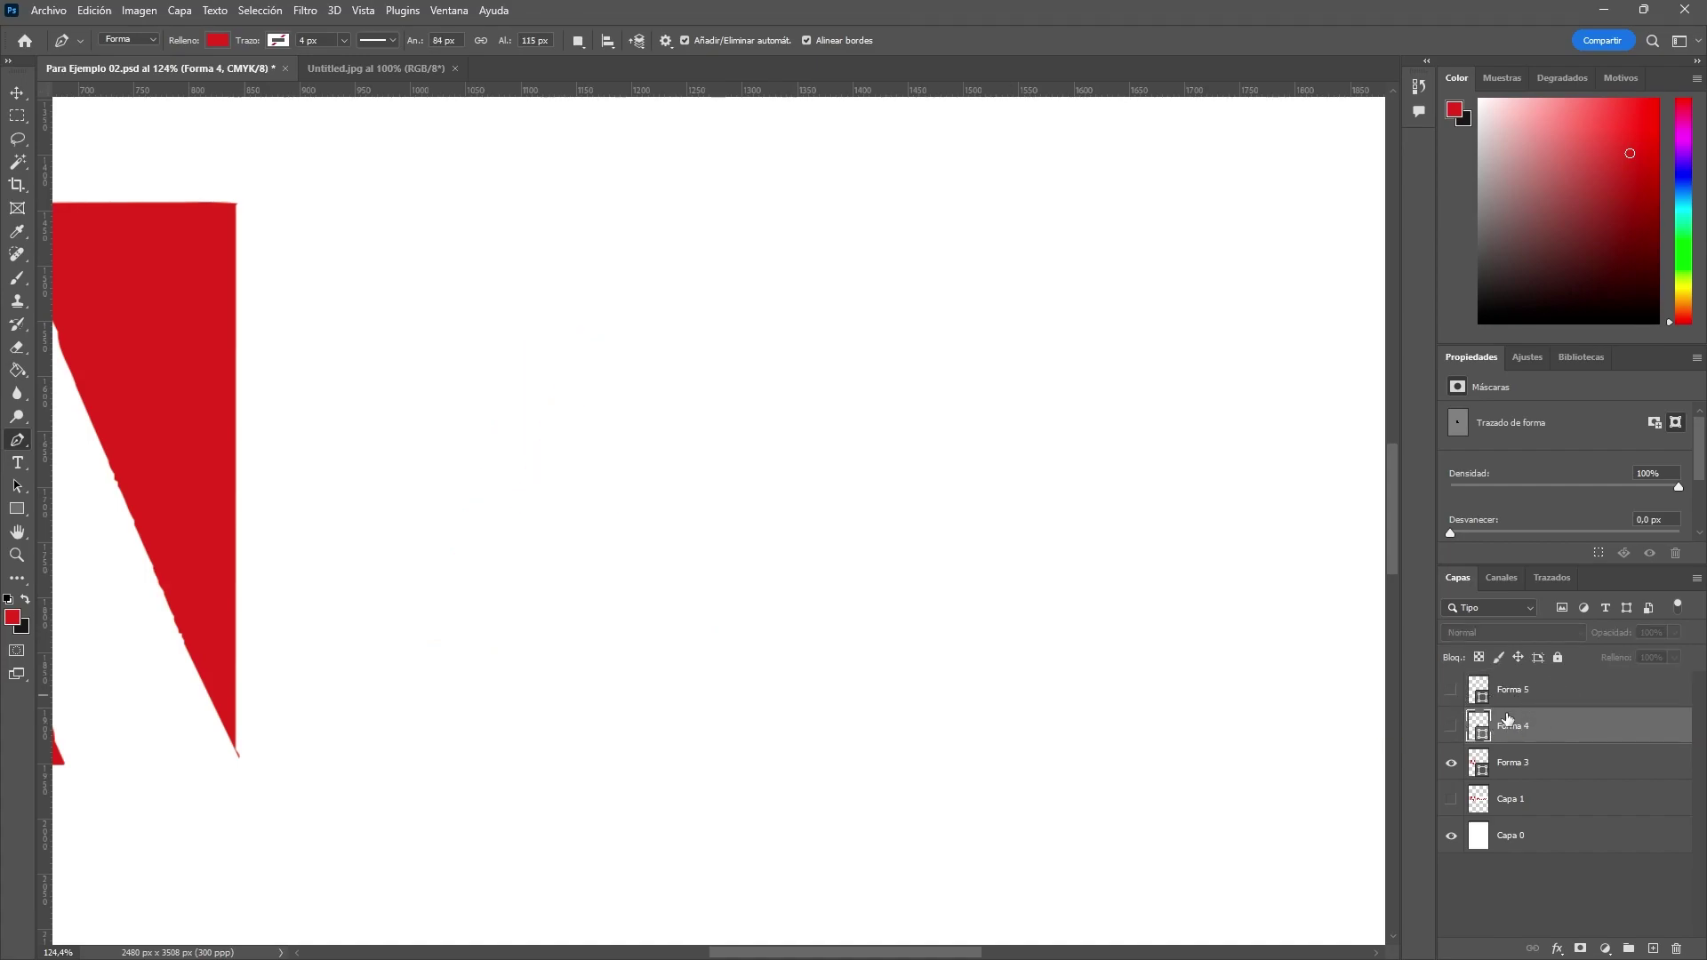
{"action": "left_click", "coordinate": [1451, 726]}
{"action": "left_click", "coordinate": [1452, 726]}
Step: Show both Forma 4 and Forma 5 again and select them together
{"action": "left_click", "coordinate": [1467, 697]}
{"action": "left_click", "coordinate": [1451, 693]}
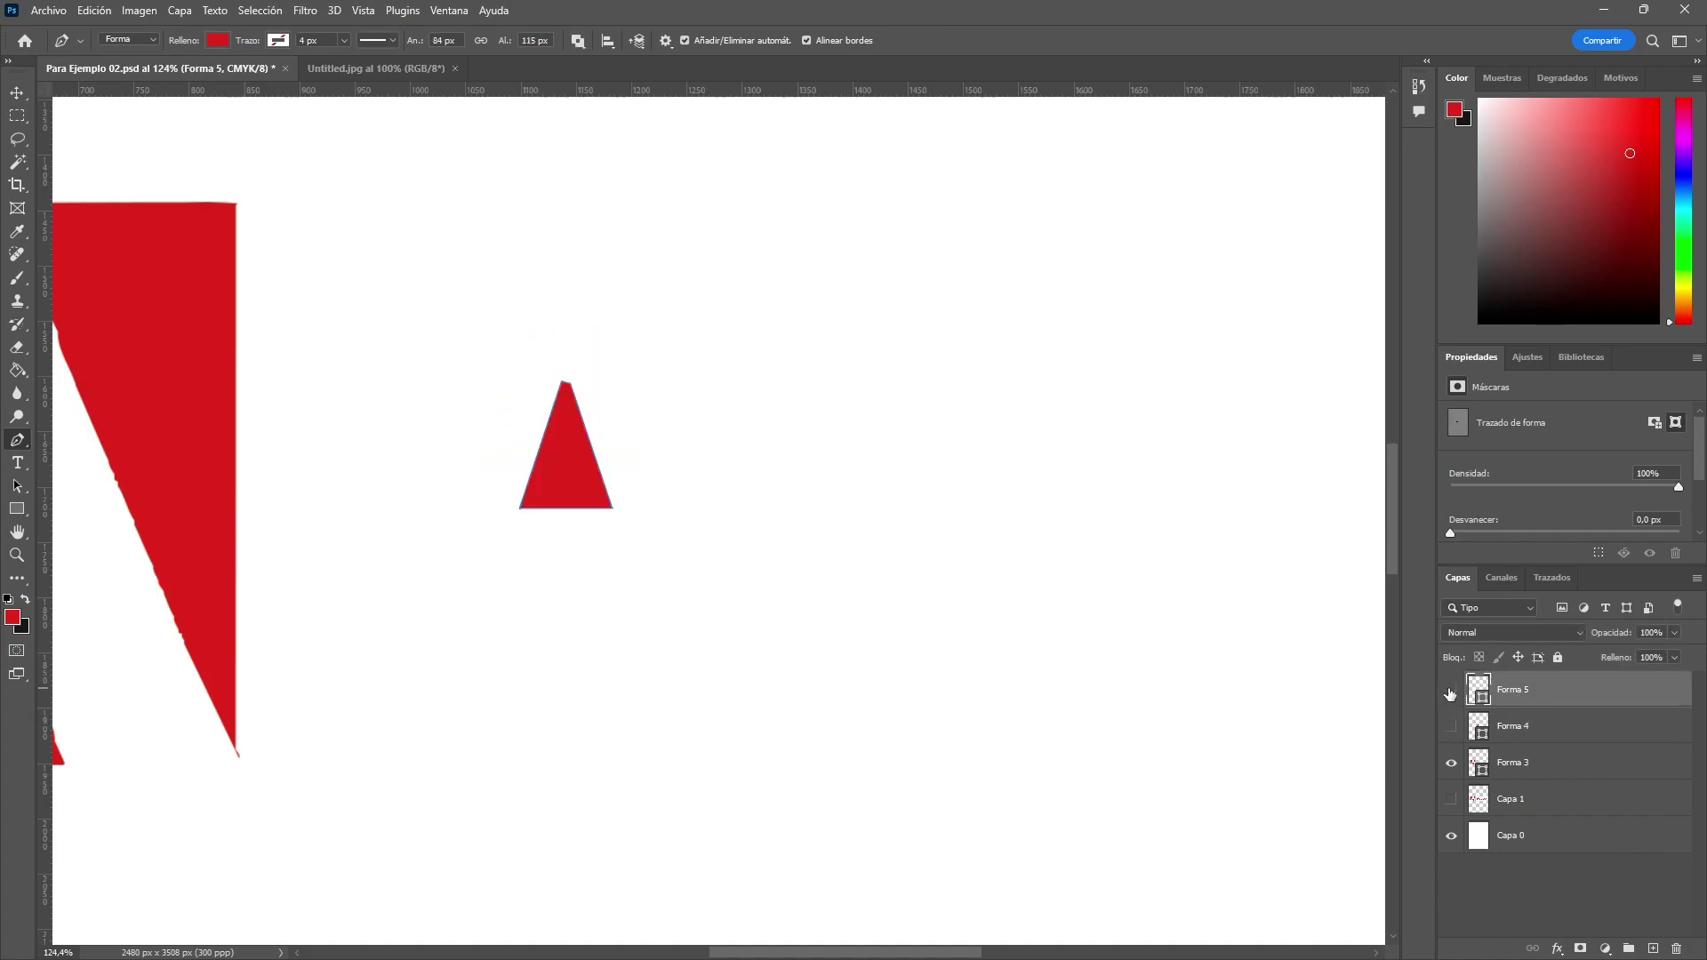
{"action": "left_click", "coordinate": [1451, 693]}
{"action": "left_click", "coordinate": [1452, 726]}
{"action": "left_click", "coordinate": [1451, 693]}
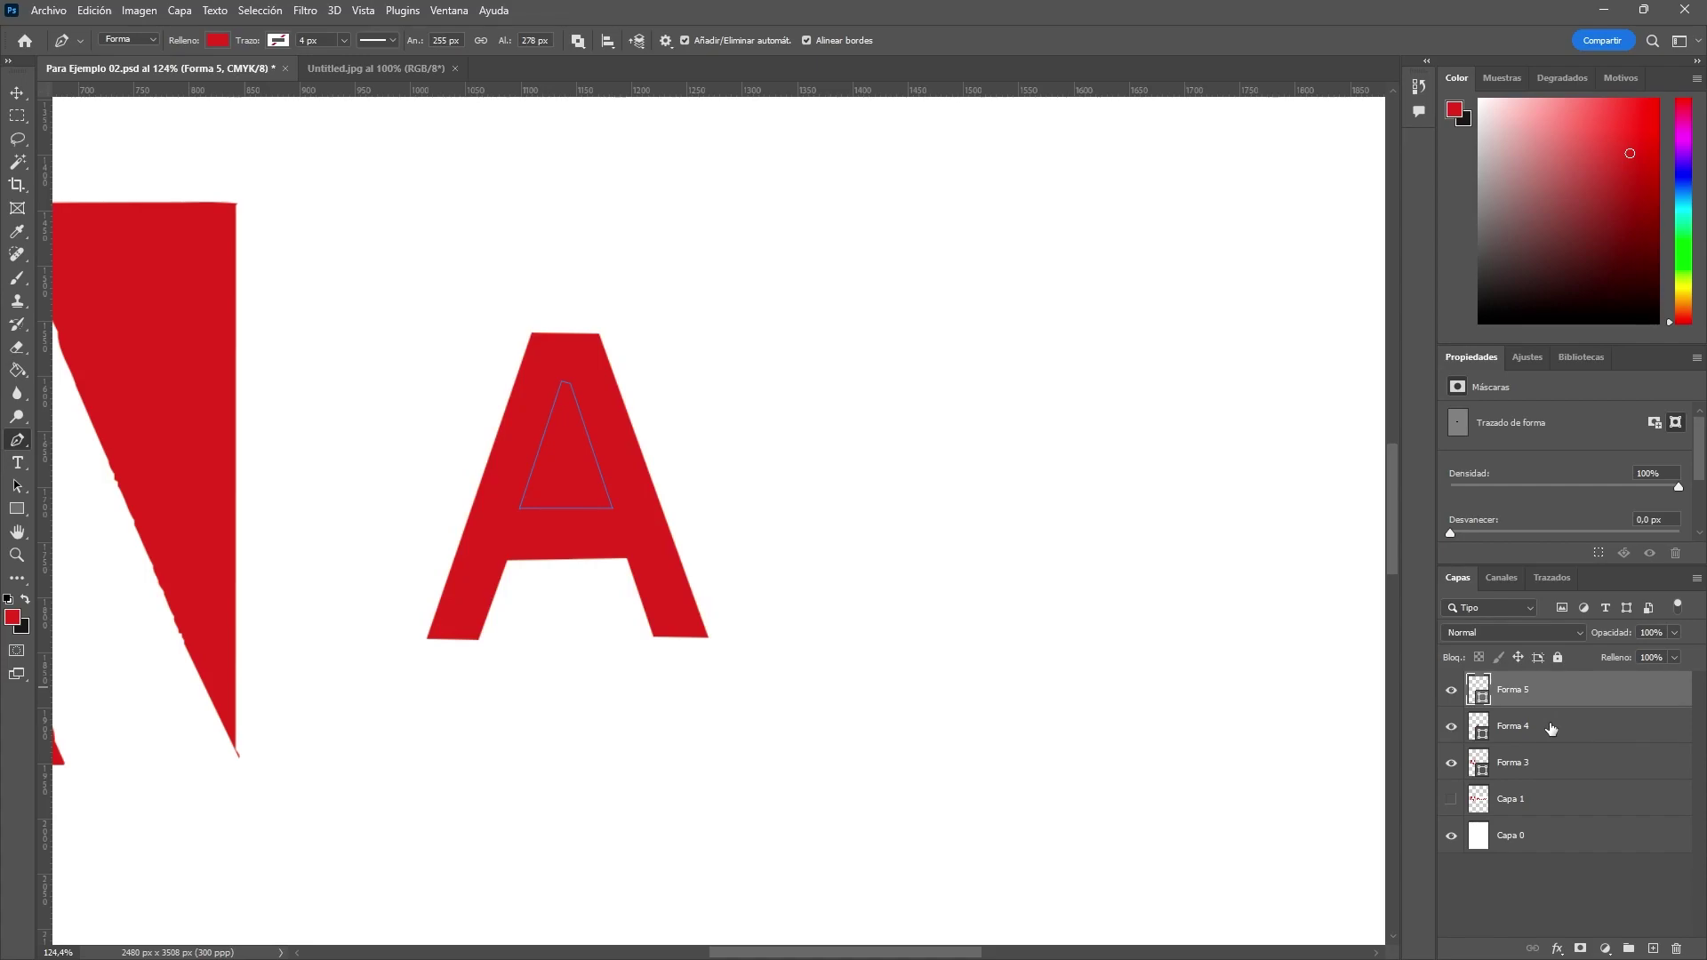
{"action": "left_click", "coordinate": [1552, 728], "text": "shift"}
{"action": "left_click", "coordinate": [1541, 695]}
{"action": "left_click", "coordinate": [1554, 729], "text": "ctrl"}
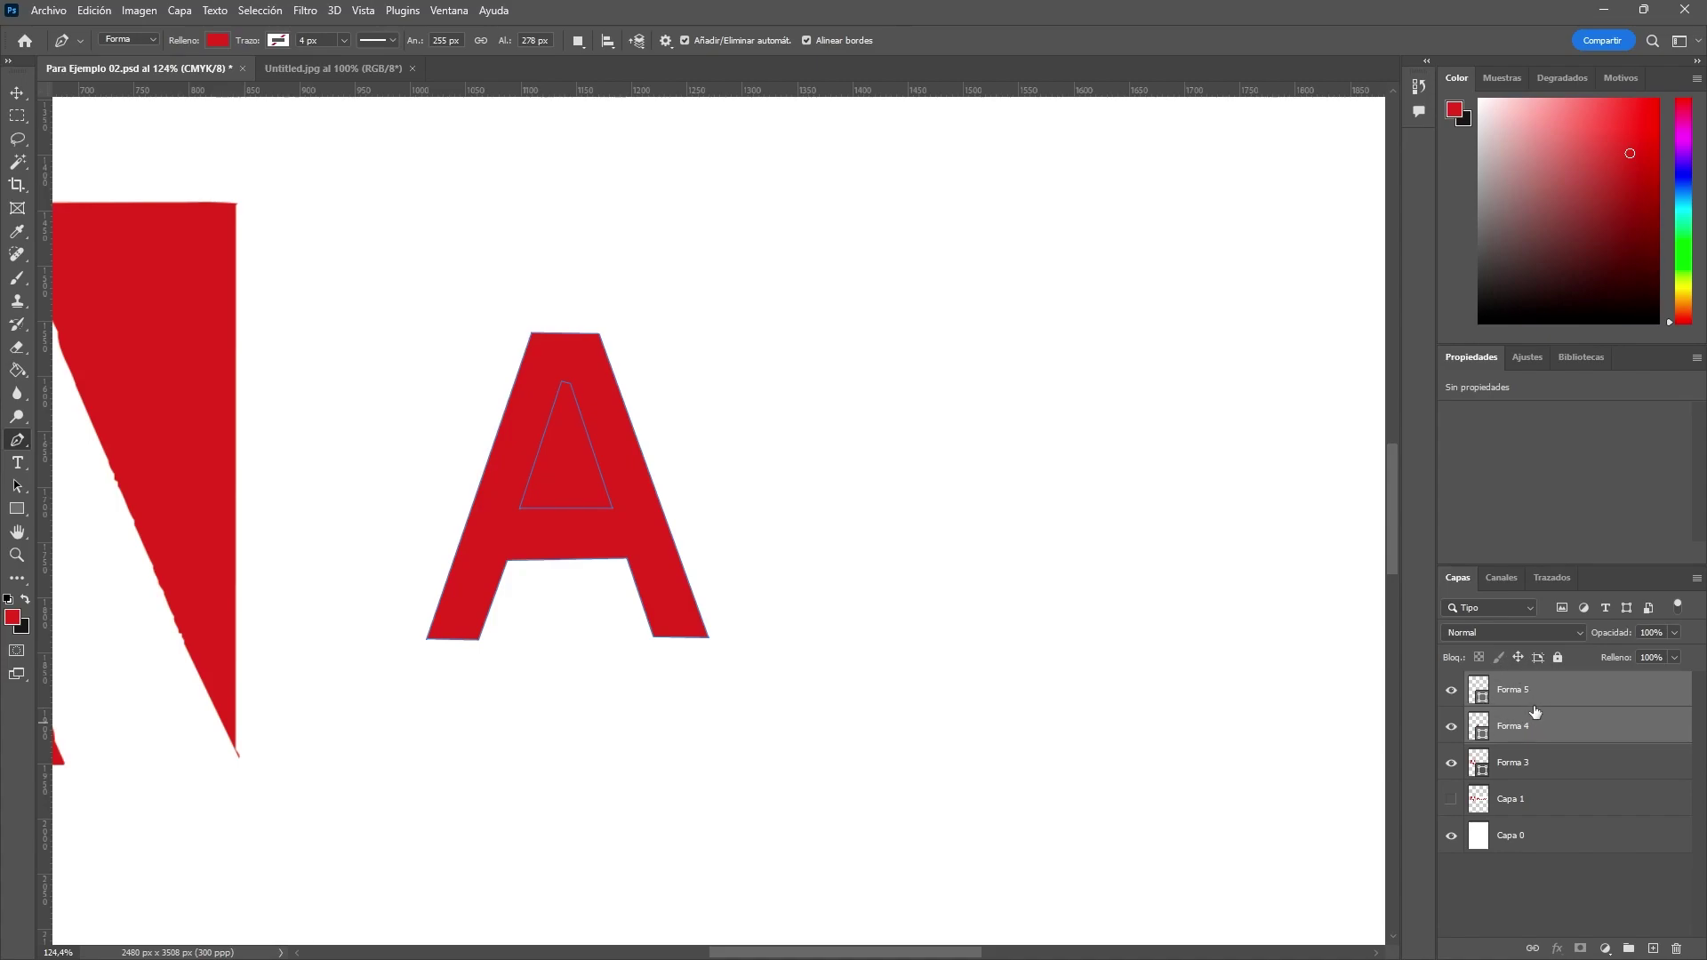
Step: Merge the triangle into the A and apply Excluir formas superpuestas so it cuts the letter's hole
{"action": "key", "text": "ctrl+e"}
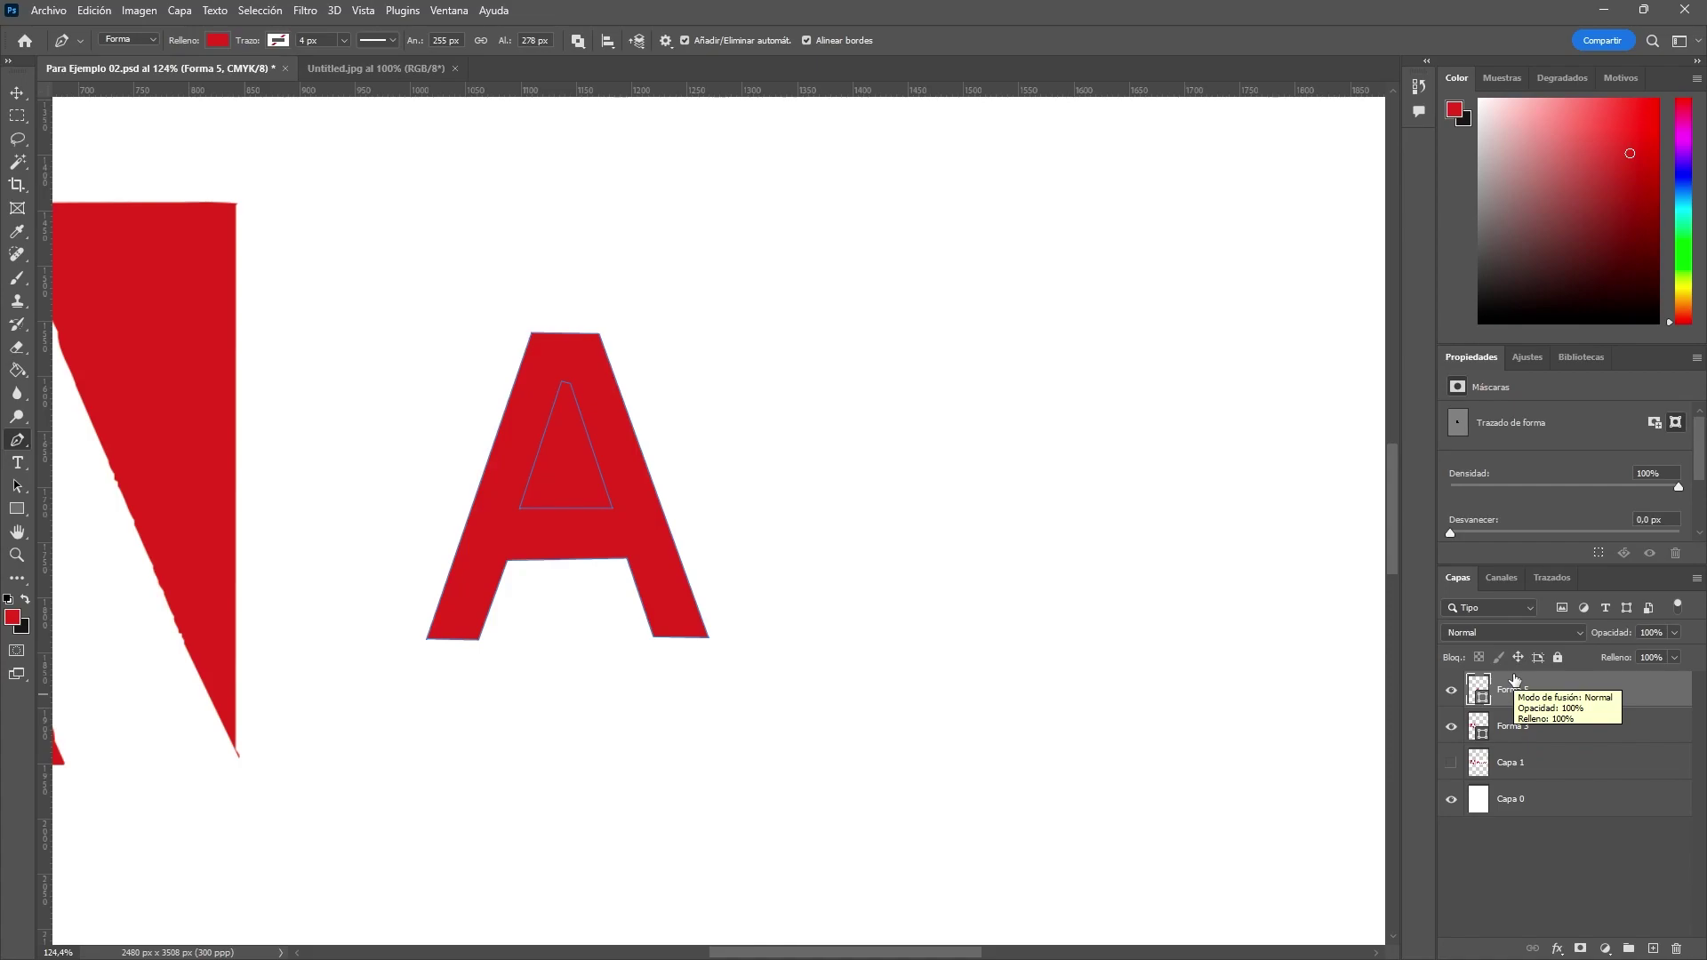
{"action": "key", "text": "a"}
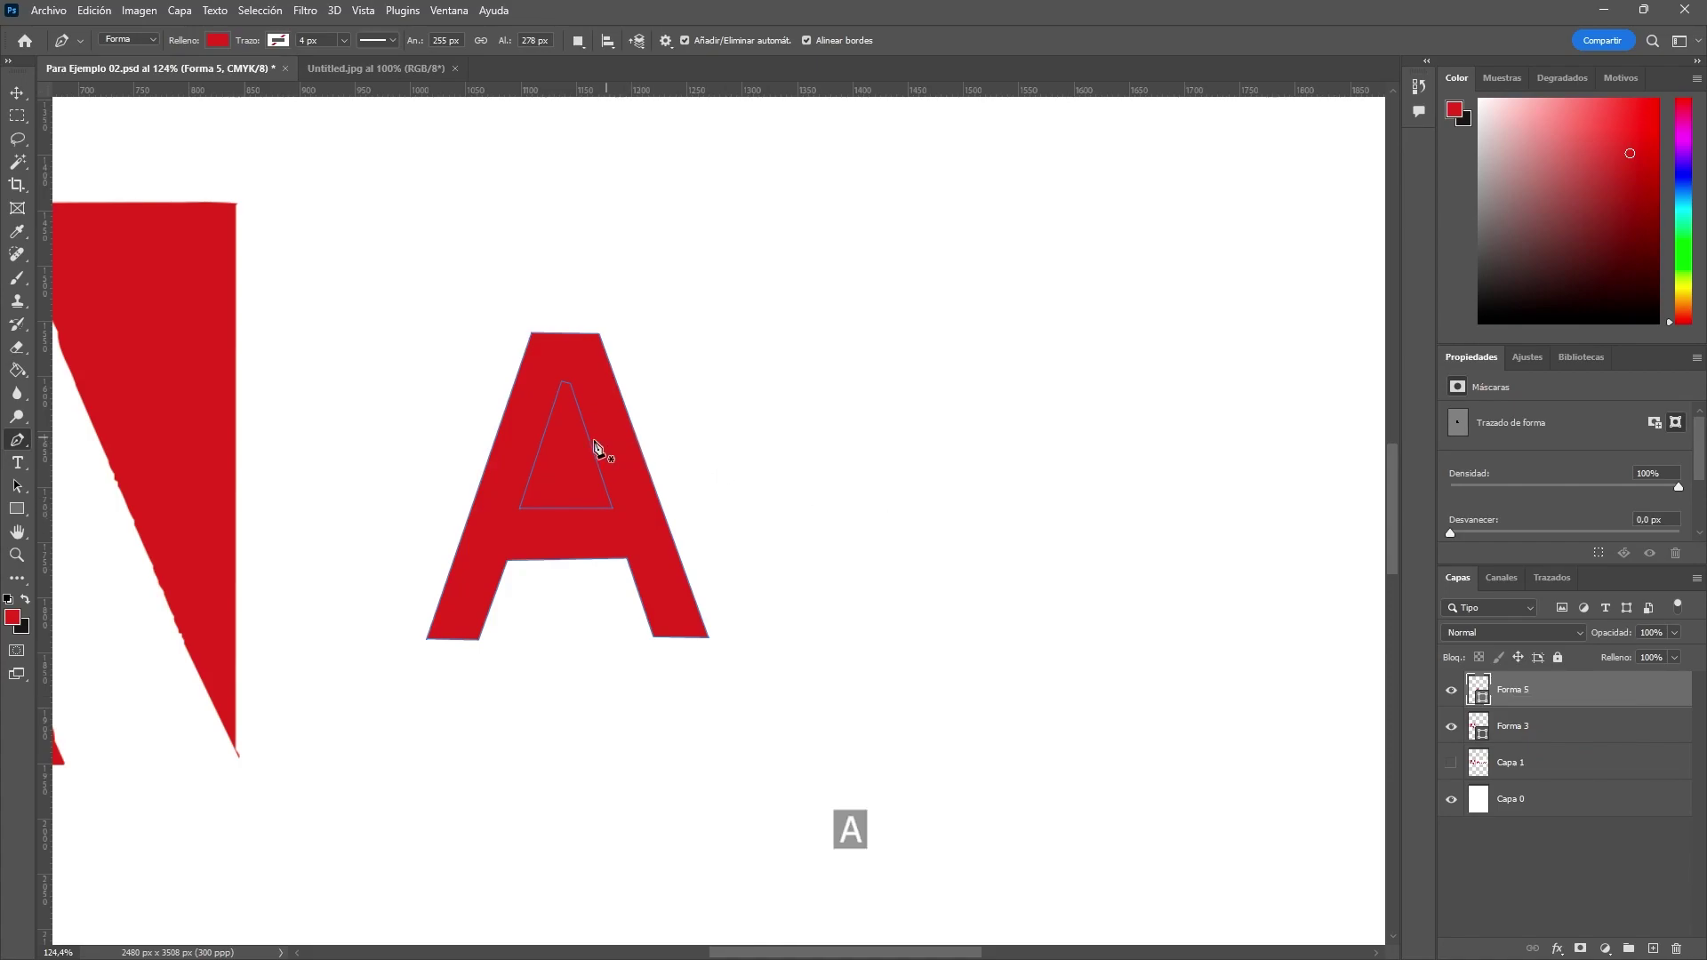
{"action": "key", "text": "p"}
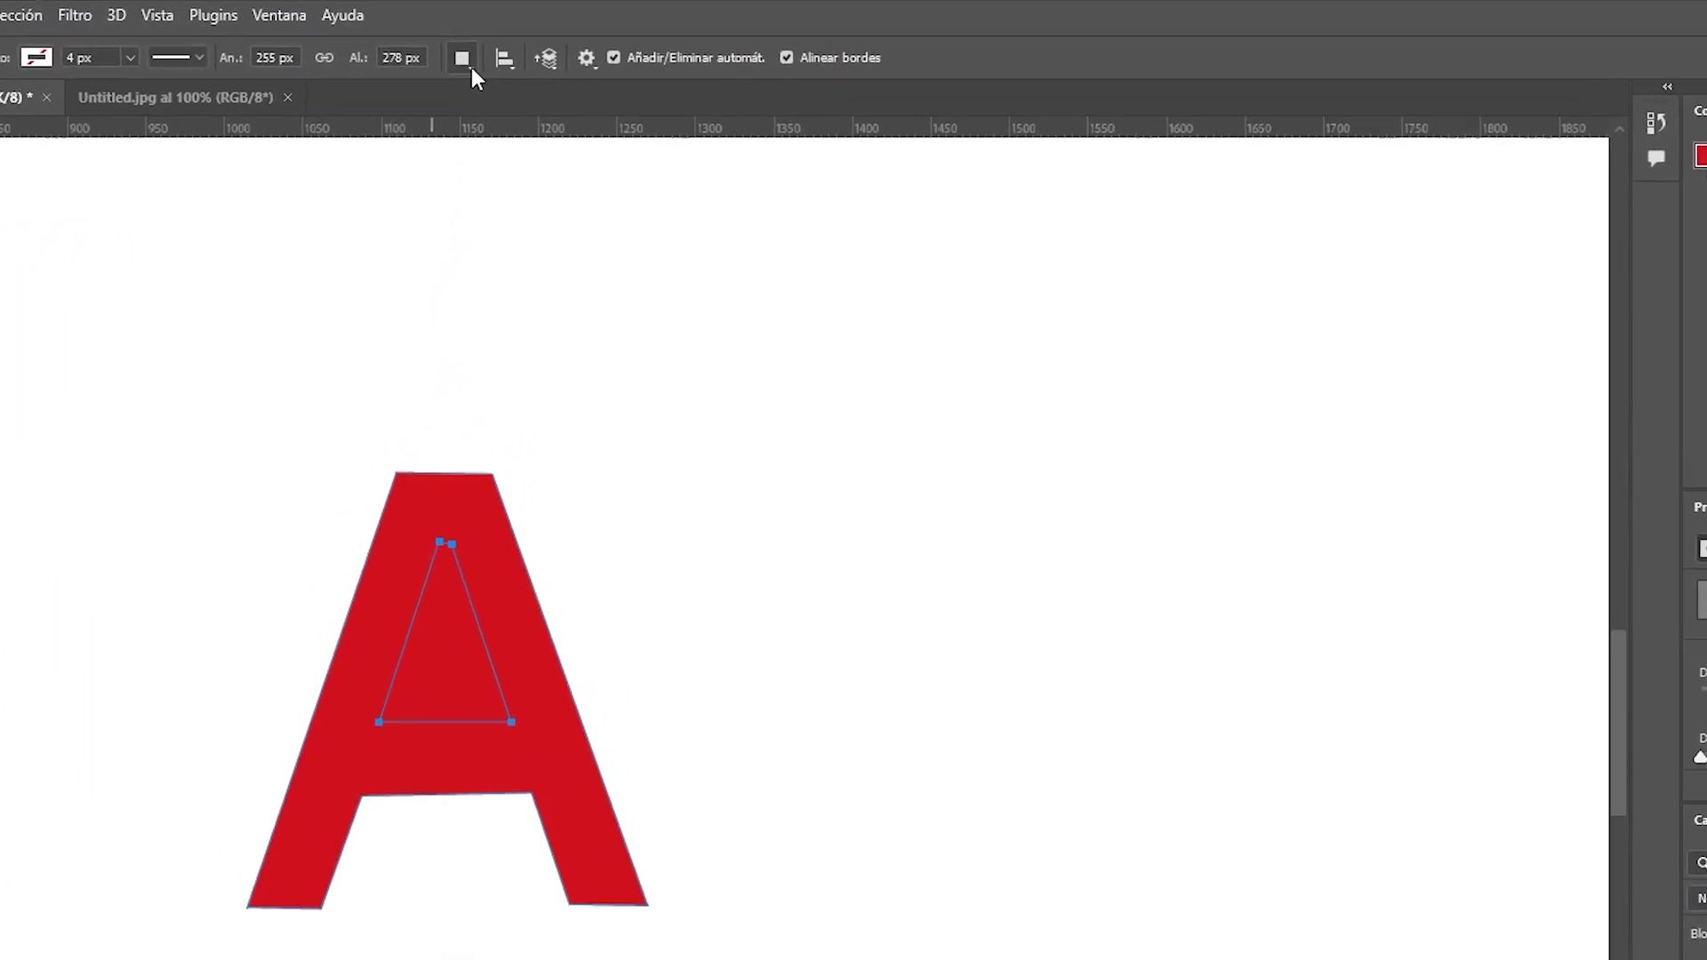
{"action": "left_click", "coordinate": [471, 68]}
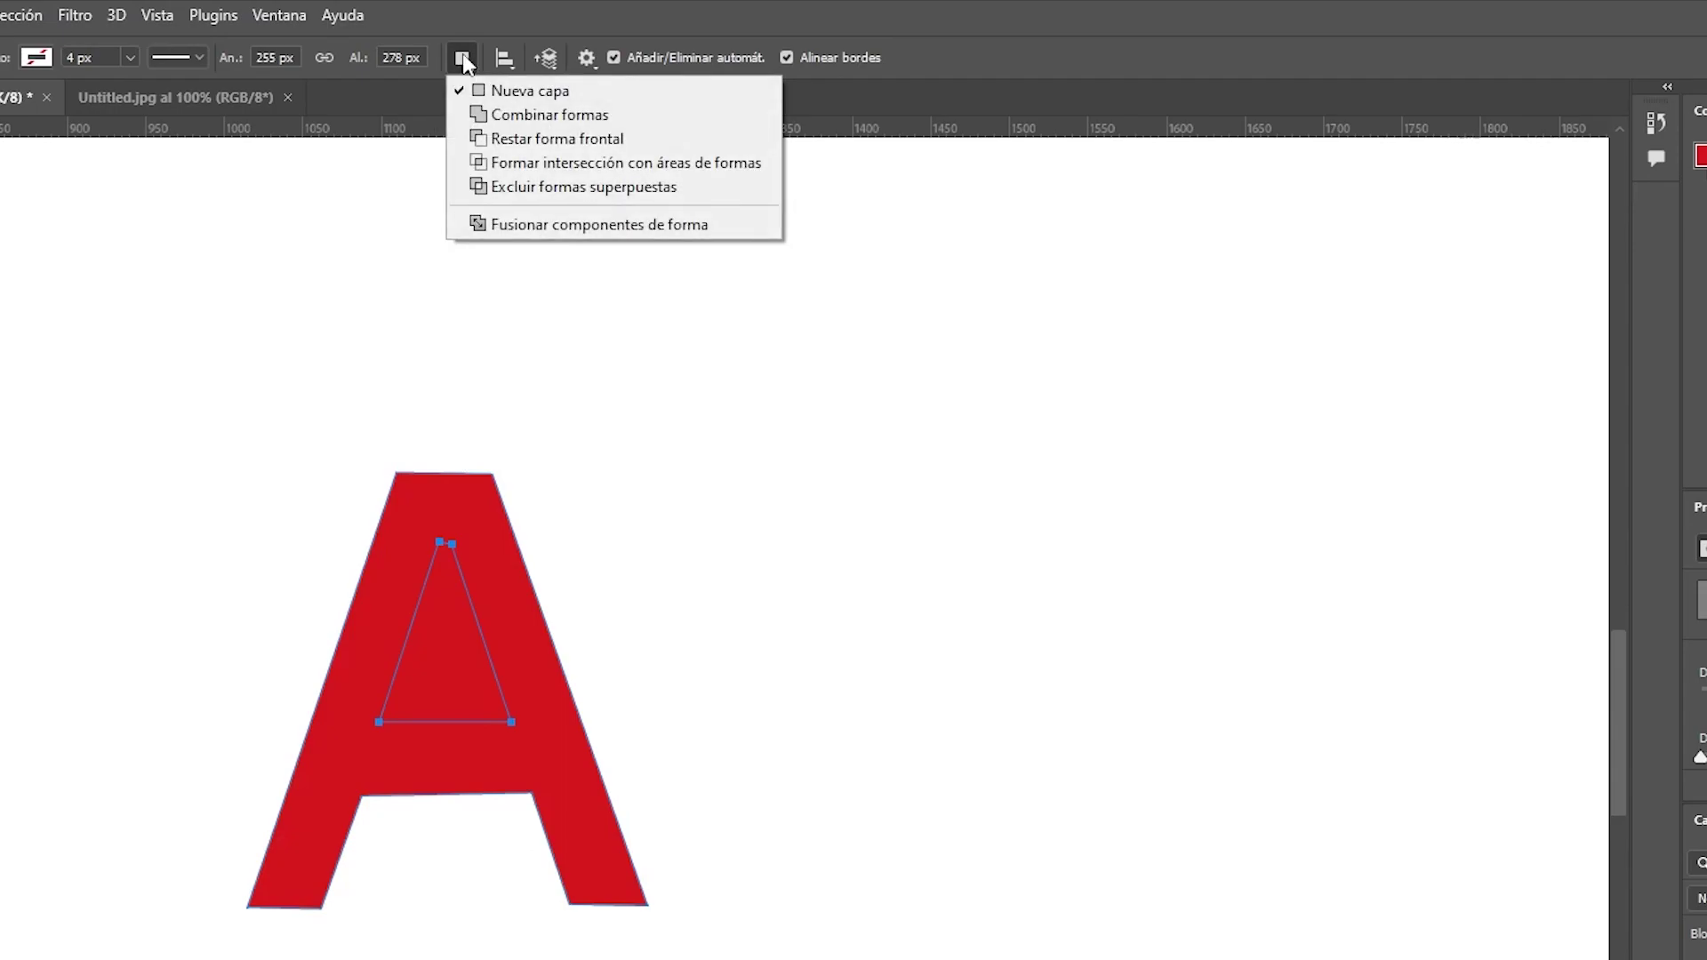
{"action": "left_click", "coordinate": [511, 188]}
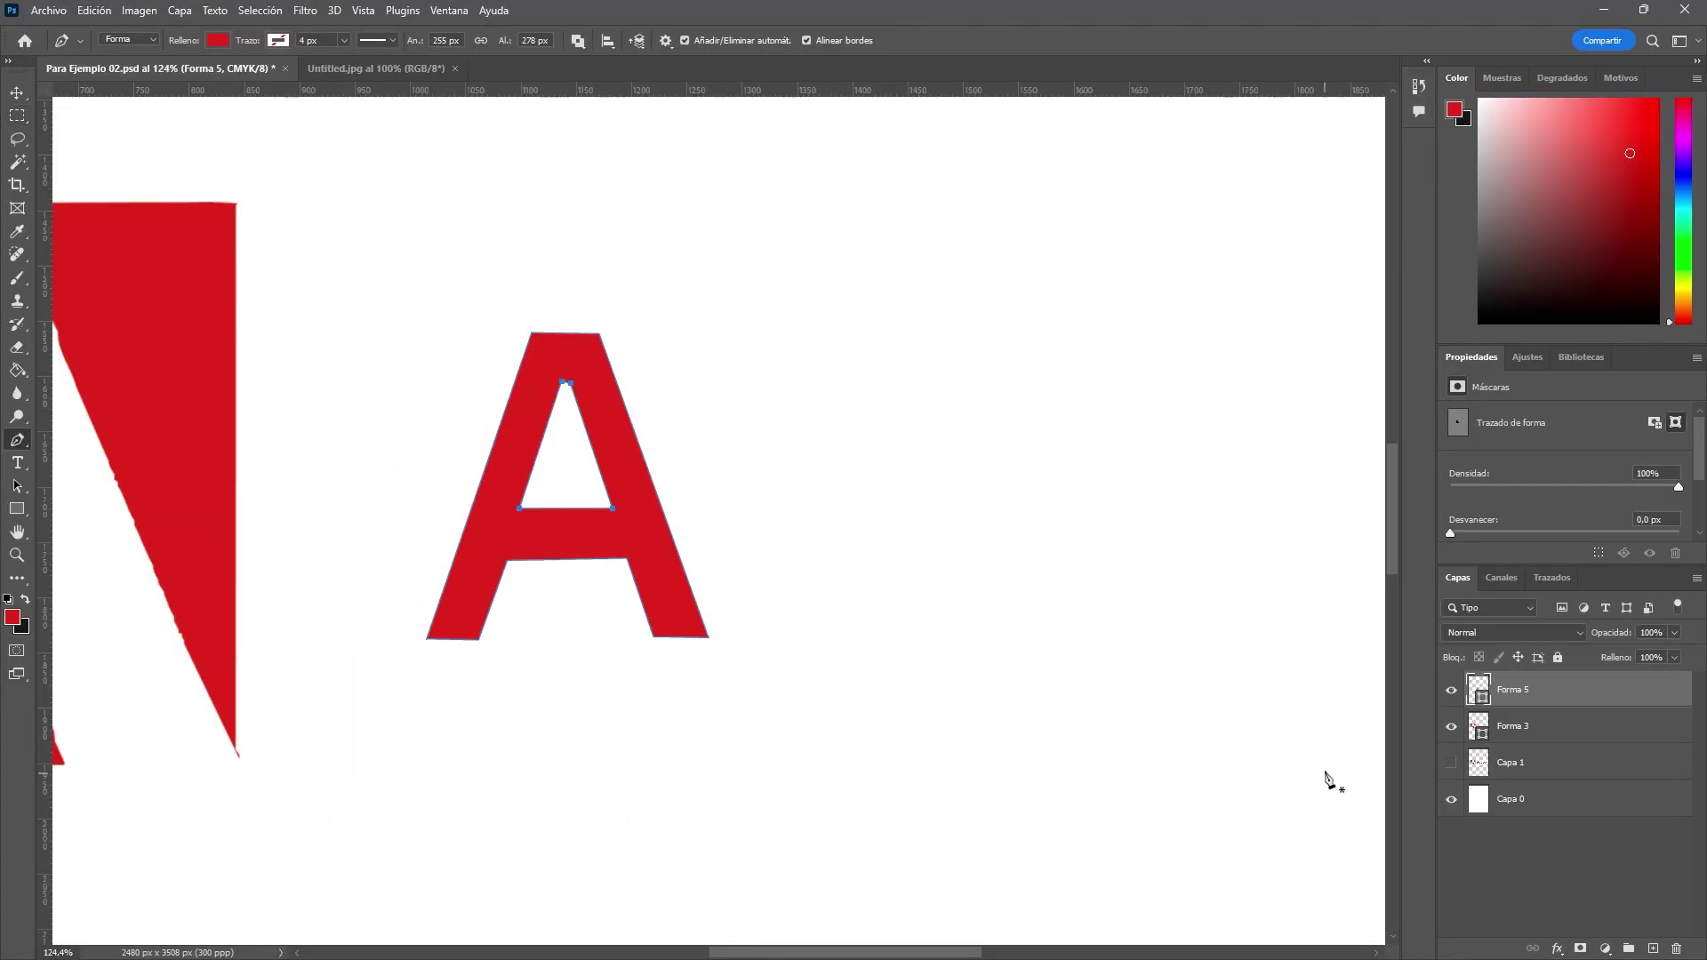
{"action": "left_click", "coordinate": [1452, 691]}
Step: Zoom out and set the A's Relleno to black
{"action": "scroll", "coordinate": [827, 422], "scroll_direction": "down", "scroll_amount": 5}
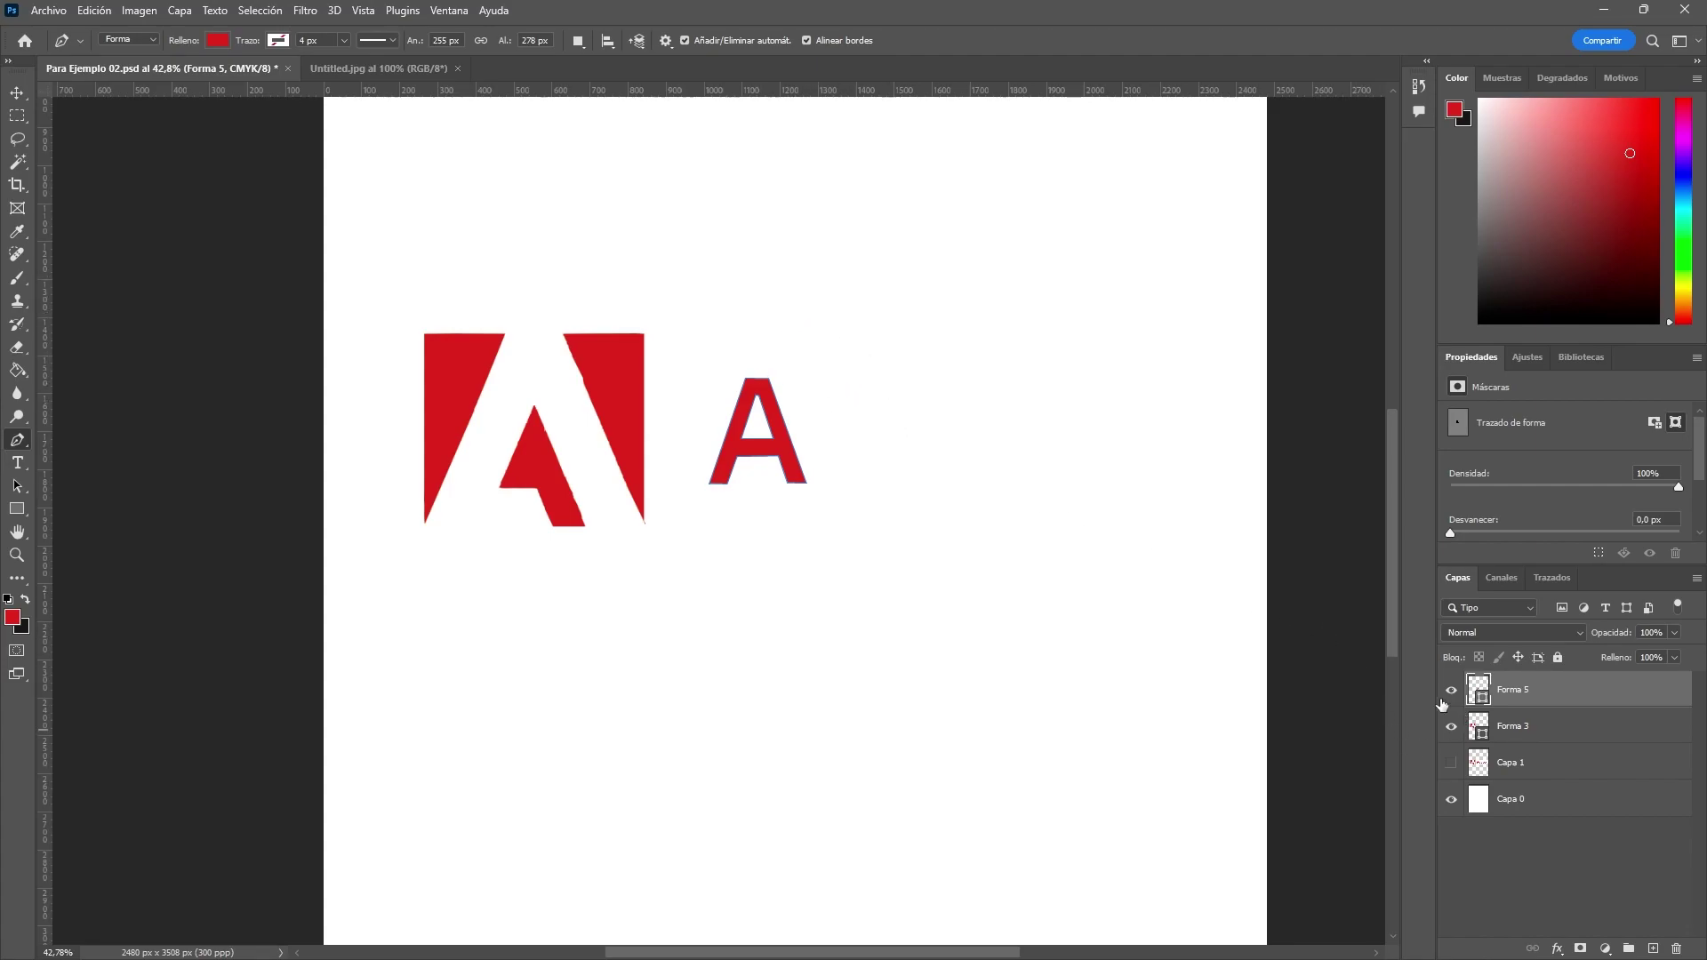
{"action": "left_click", "coordinate": [216, 41]}
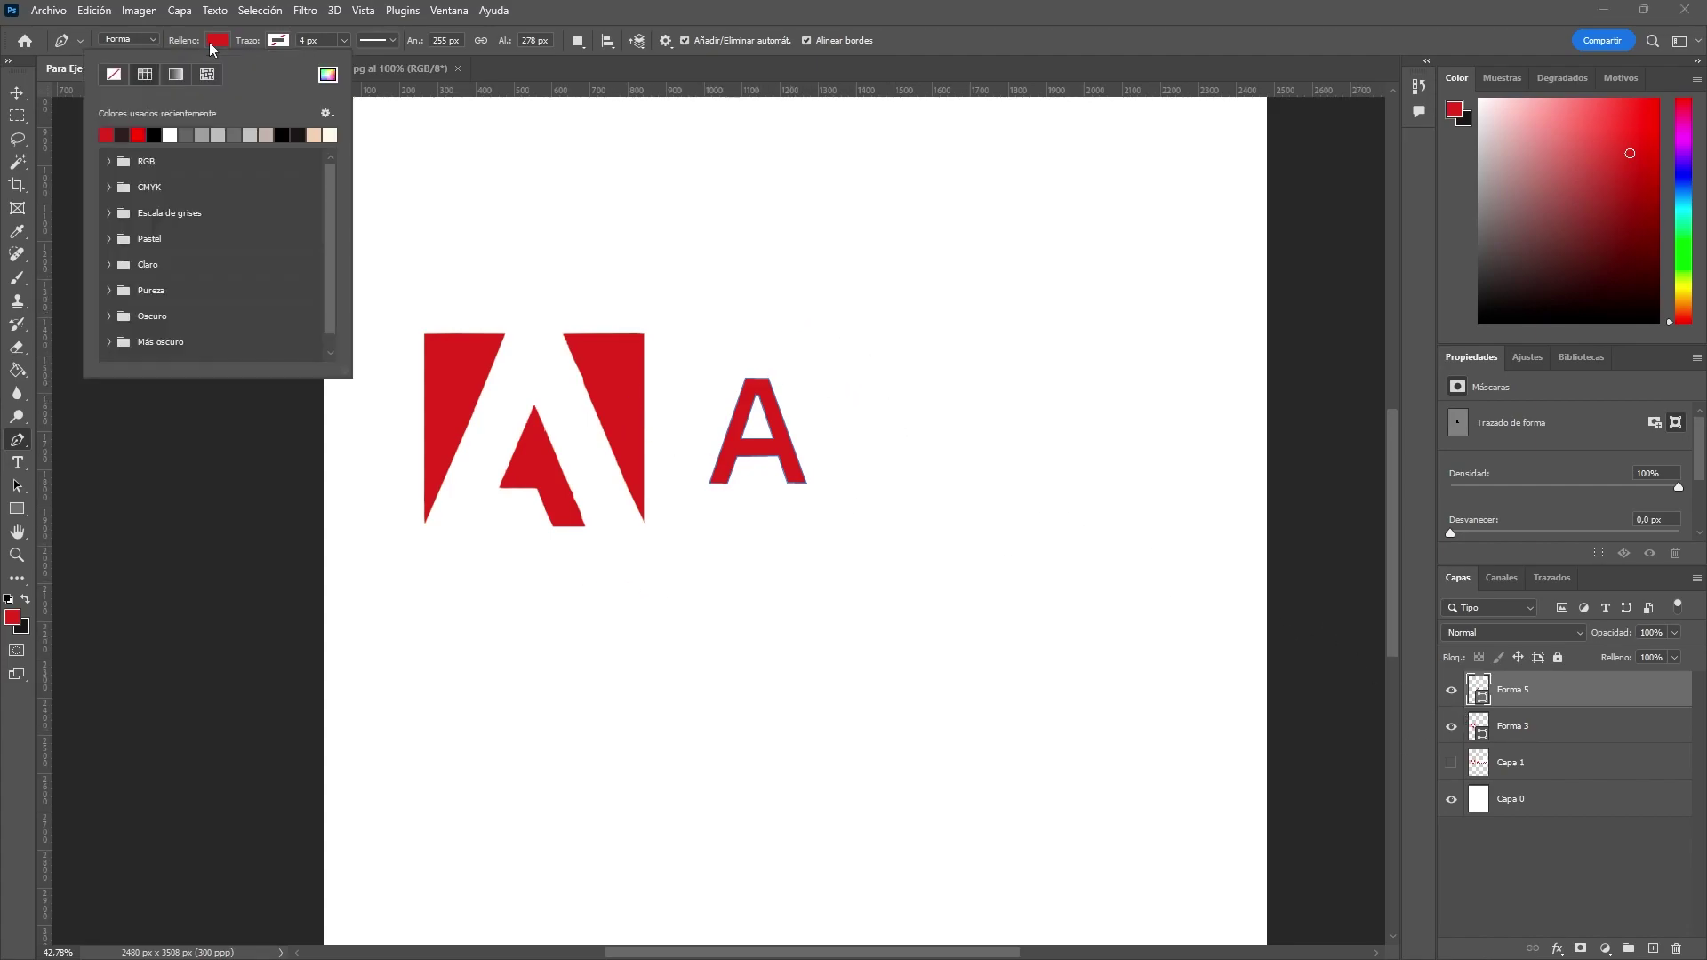
{"action": "left_click", "coordinate": [154, 134]}
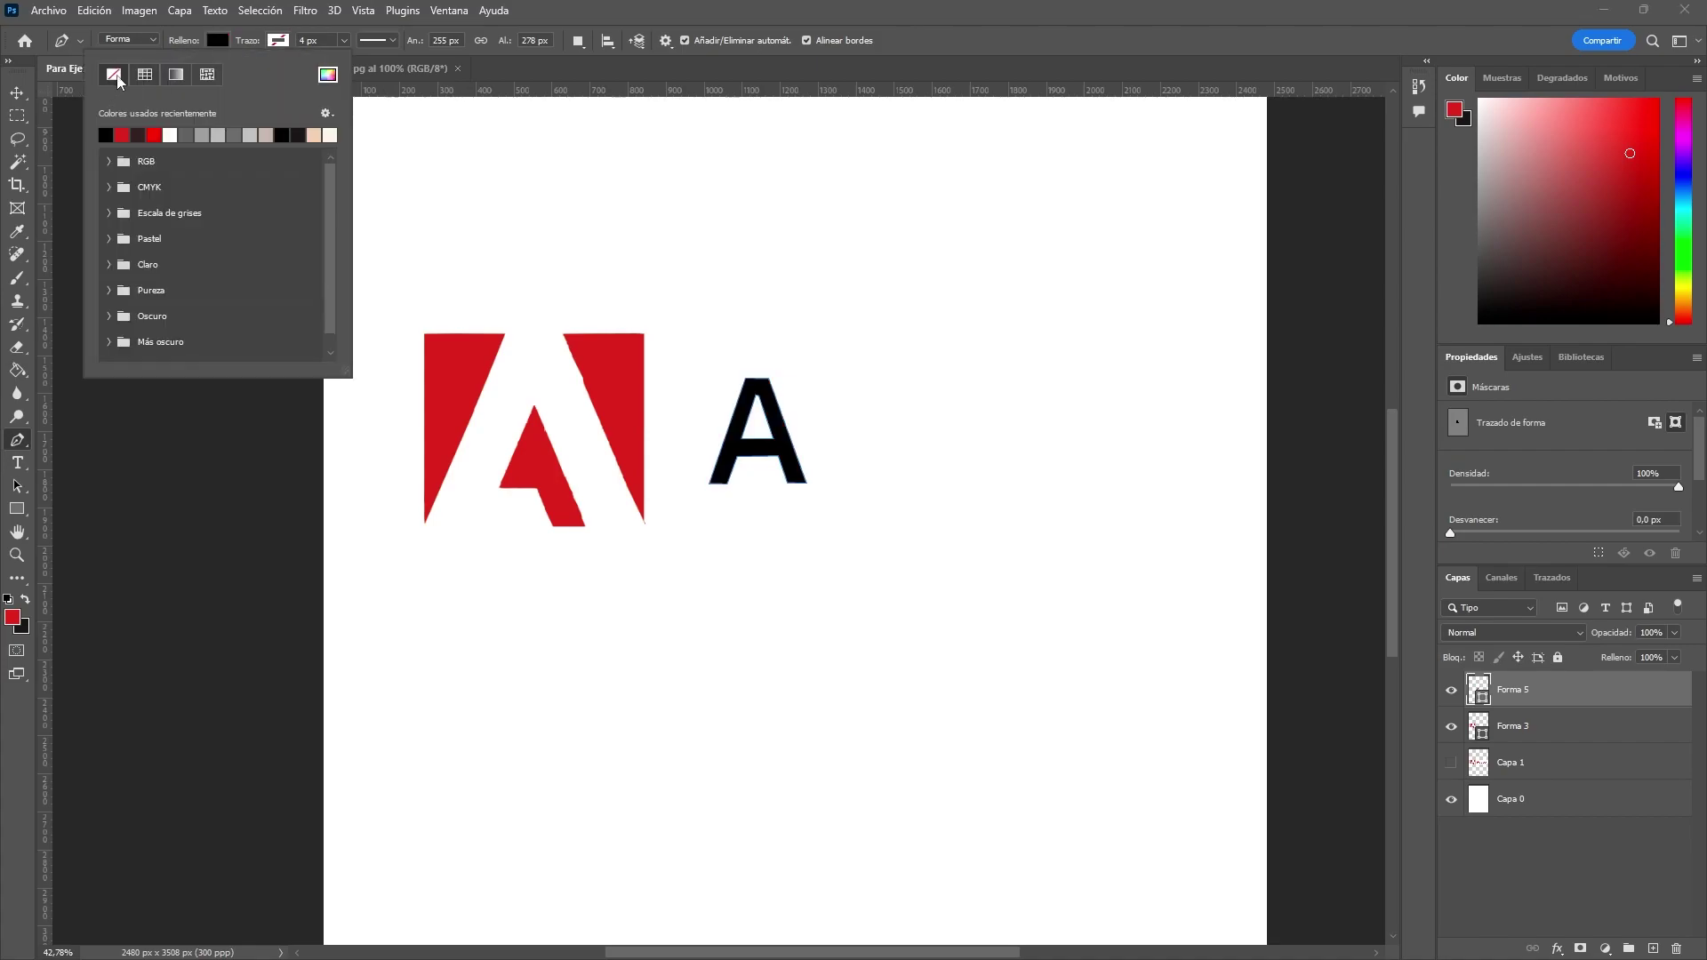
{"action": "left_click", "coordinate": [113, 74]}
{"action": "left_click", "coordinate": [279, 40]}
Step: Draw a closed, curved, looped Forma 6 outline below-right of the A with the Pen tool
{"action": "left_click", "coordinate": [212, 134]}
{"action": "left_click", "coordinate": [909, 446]}
{"action": "left_click_drag", "start_coordinate": [839, 610], "coordinate": [919, 613]}
{"action": "left_click_drag", "start_coordinate": [804, 712], "coordinate": [781, 744]}
{"action": "mouse_move", "coordinate": [721, 693]}
{"action": "left_mouse_down"}
{"action": "mouse_move", "coordinate": [674, 639]}
{"action": "mouse_move", "coordinate": [792, 568]}
{"action": "left_mouse_up"}
{"action": "left_click_drag", "start_coordinate": [869, 473], "coordinate": [876, 418]}
{"action": "left_click_drag", "start_coordinate": [911, 386], "coordinate": [919, 431]}
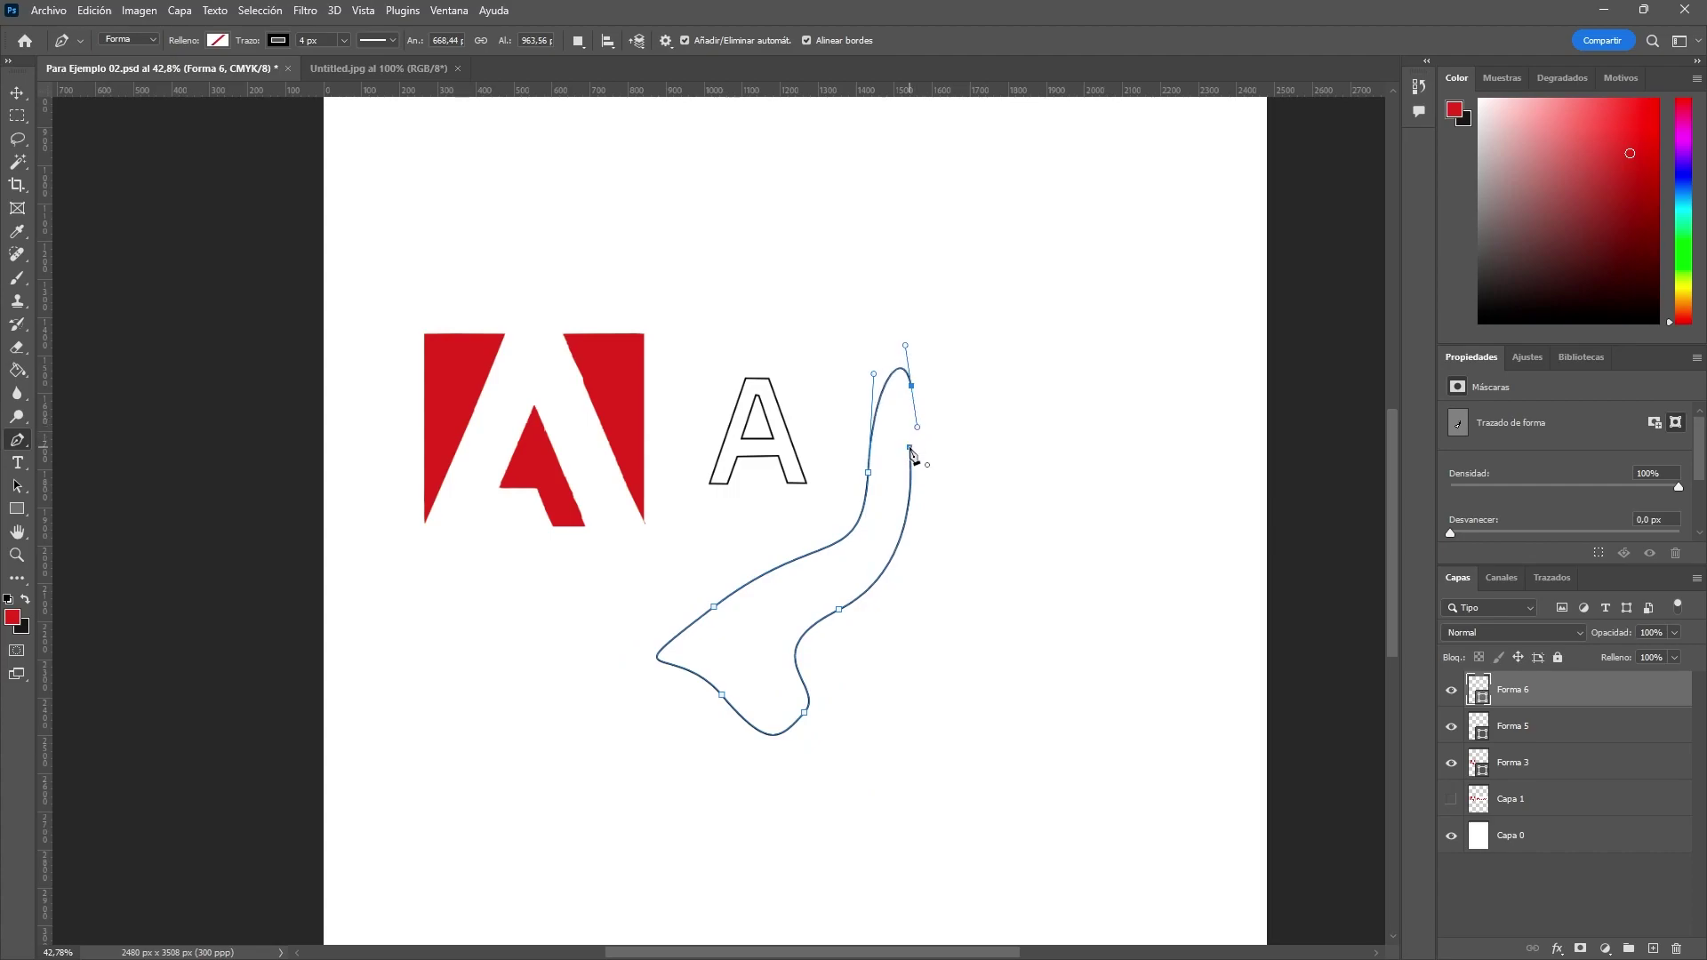
{"action": "left_click", "coordinate": [909, 446]}
{"action": "scroll", "coordinate": [765, 422], "scroll_direction": "up", "scroll_amount": 2}
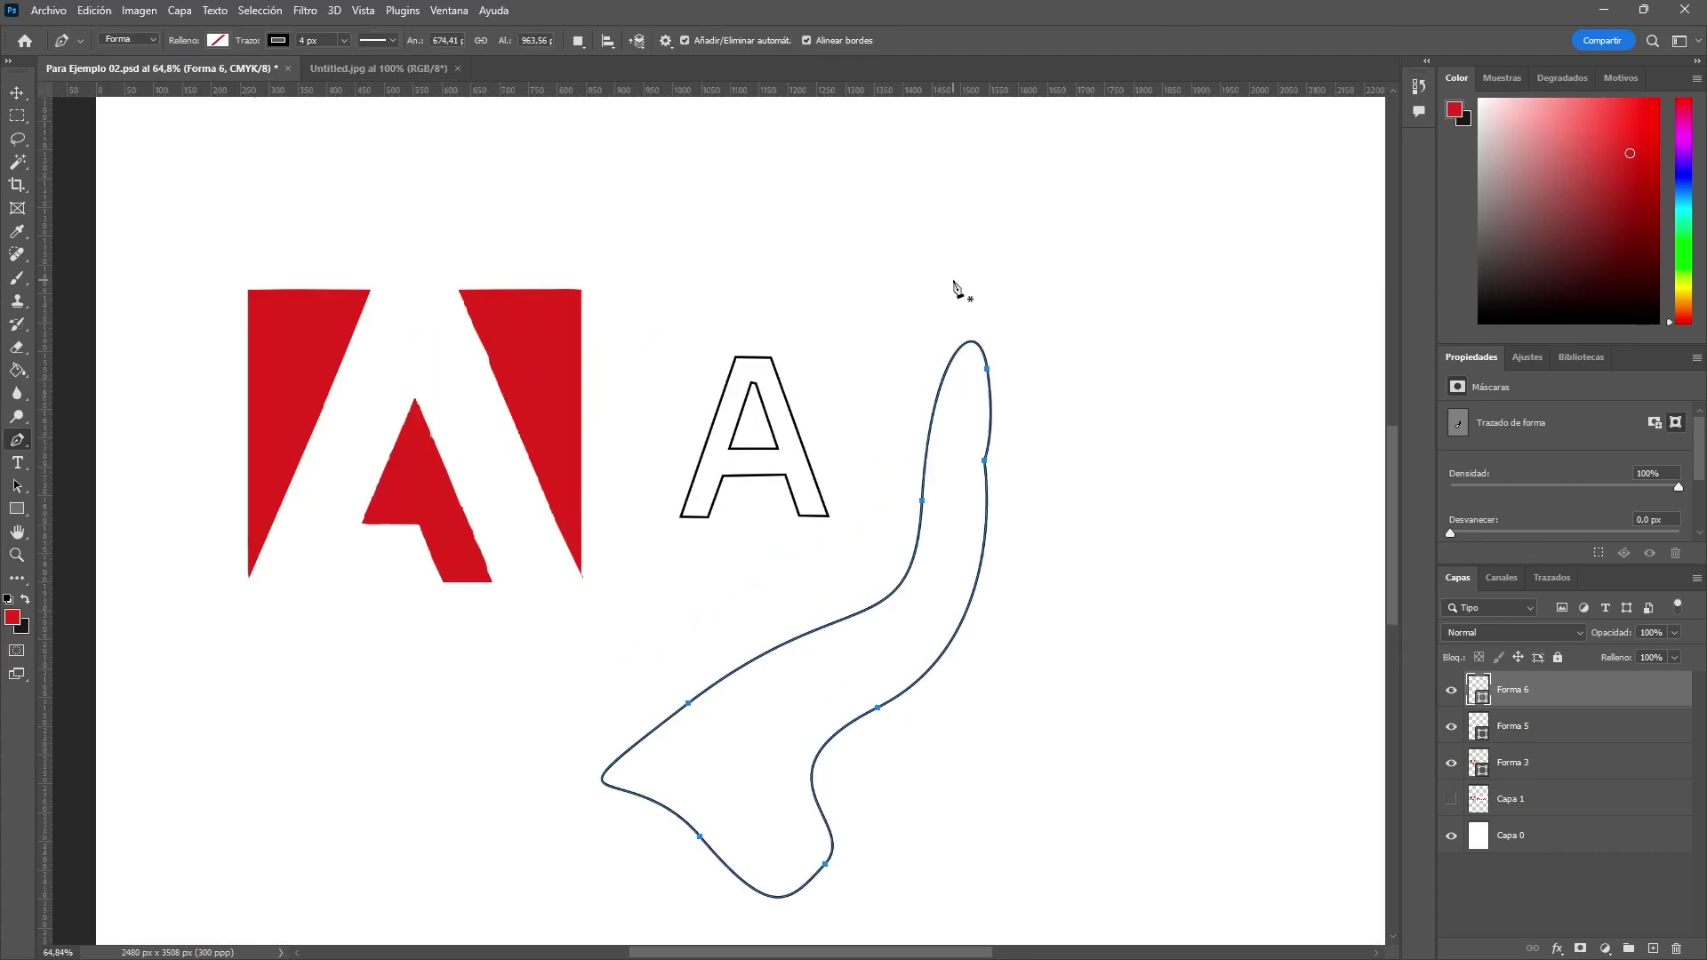